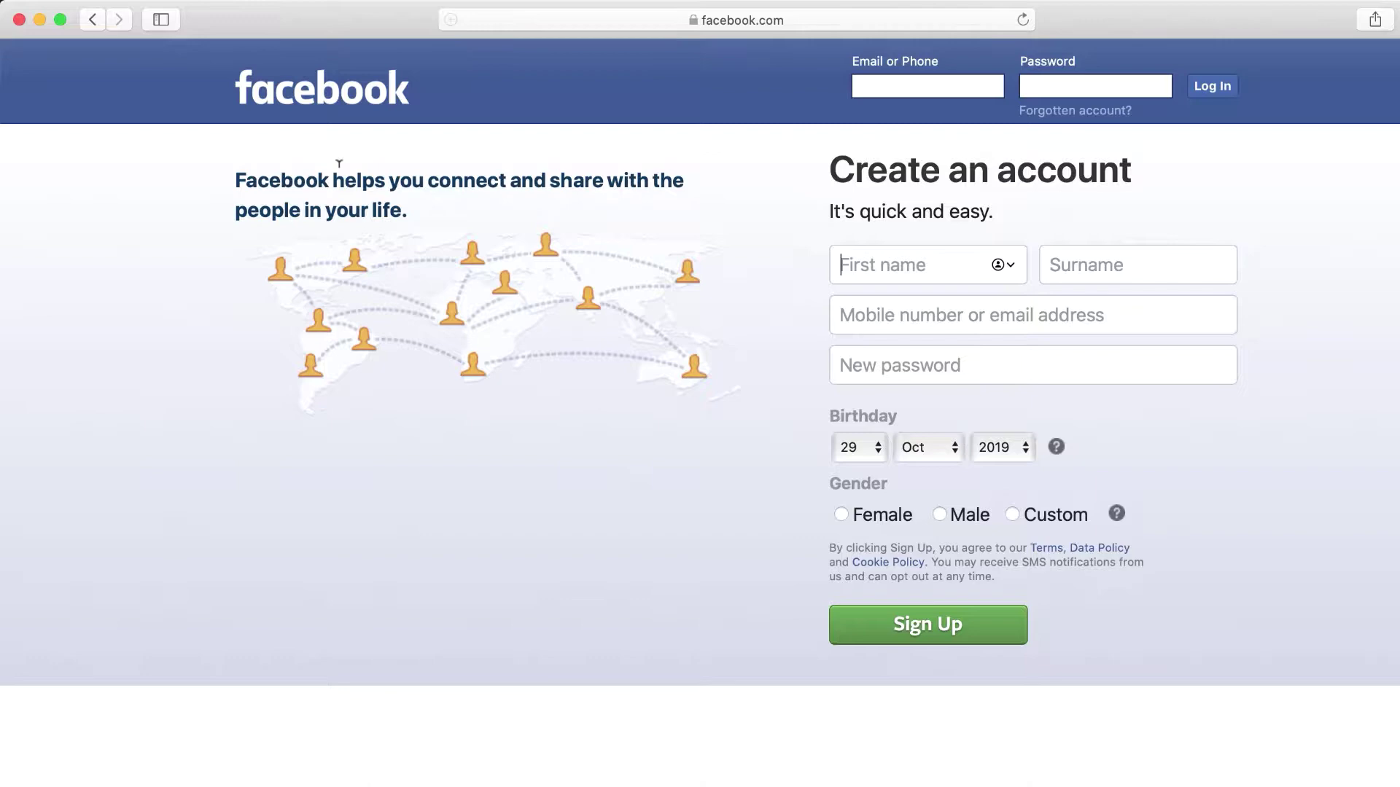
Scroll the Safari Top Sites page down and back up
{"action": "scroll", "coordinate": [525, 379], "scroll_direction": "down", "scroll_amount": 3}
{"action": "scroll", "coordinate": [527, 385], "scroll_direction": "up", "scroll_amount": 2}
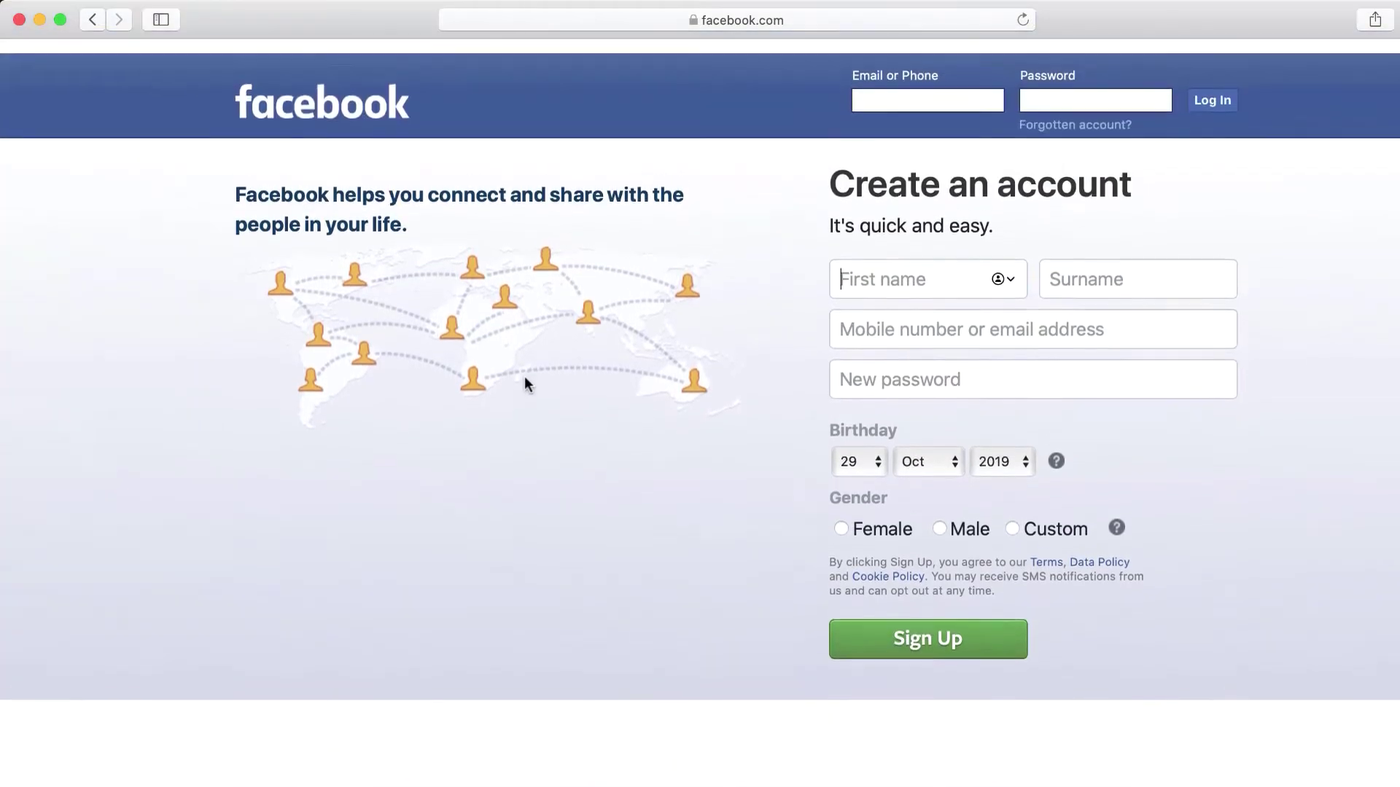
{"action": "key", "text": "super+n"}
{"action": "type", "text": "www"}
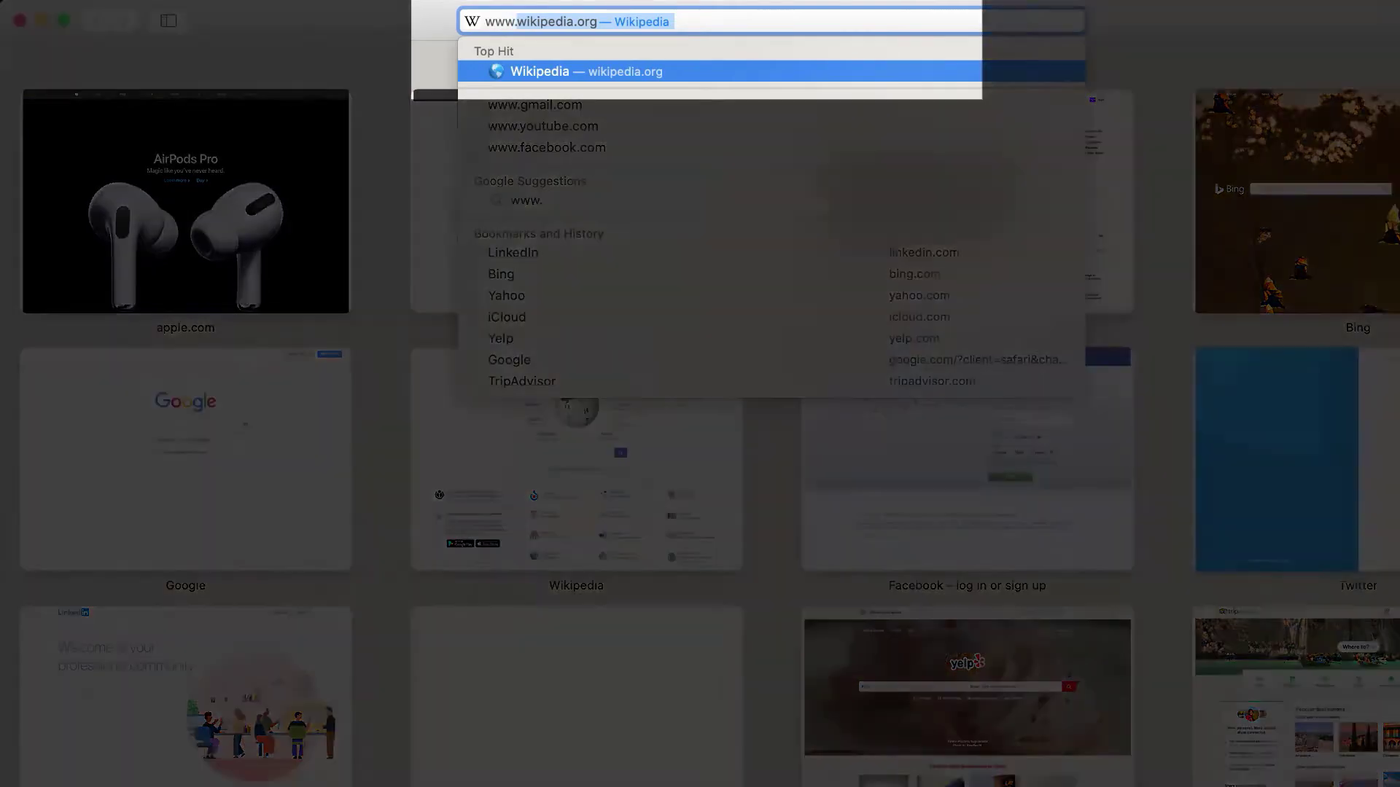
{"action": "type", "text": ".faceb"}
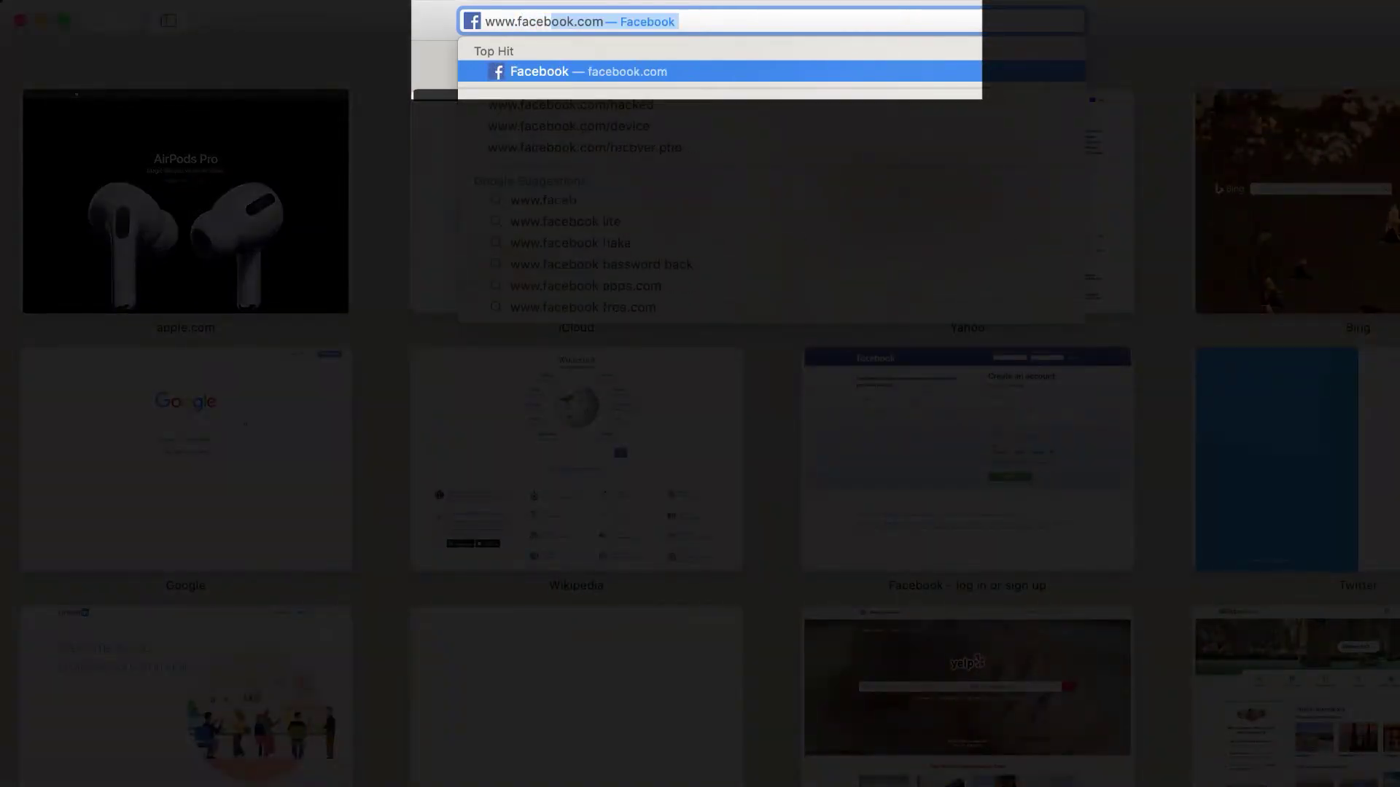
{"action": "type", "text": "ook.com"}
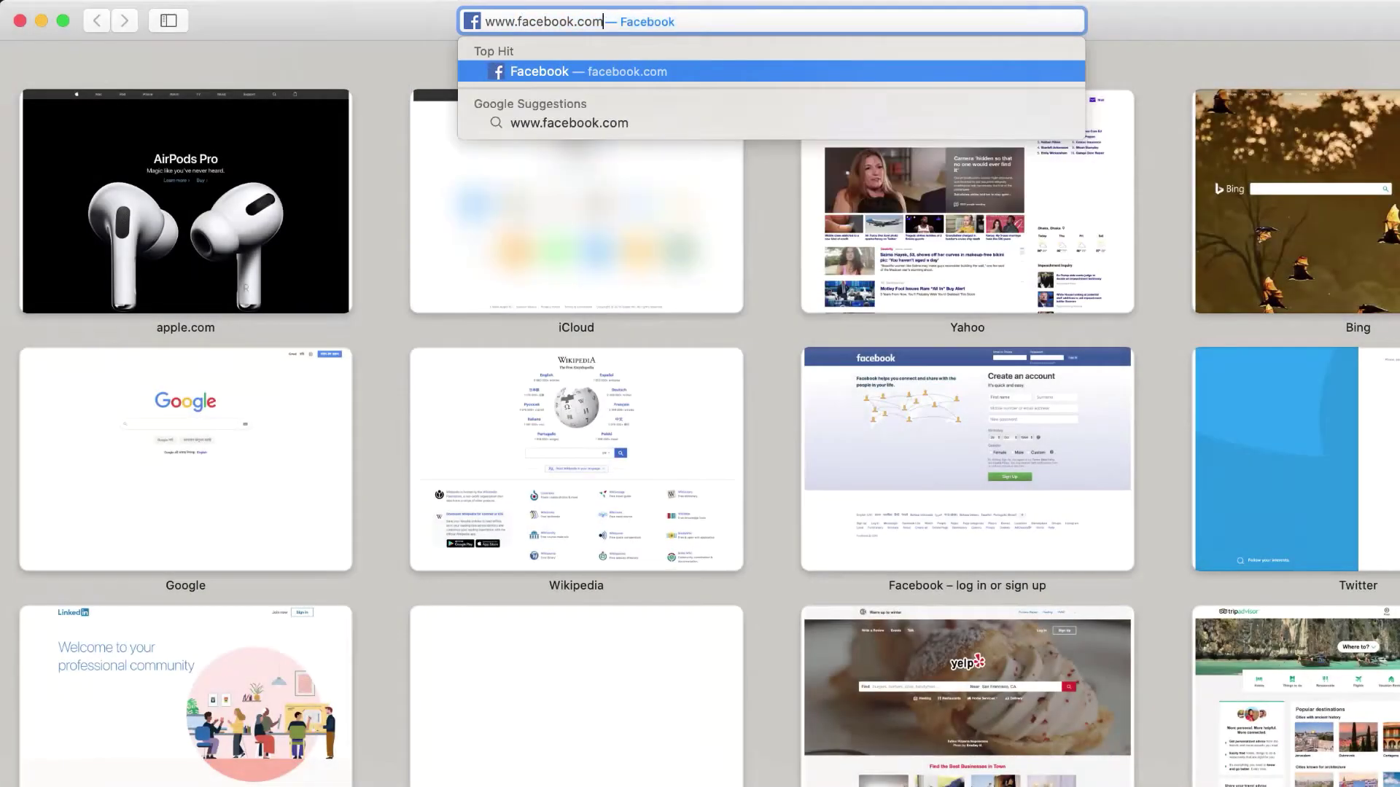
{"action": "key", "text": "Return"}
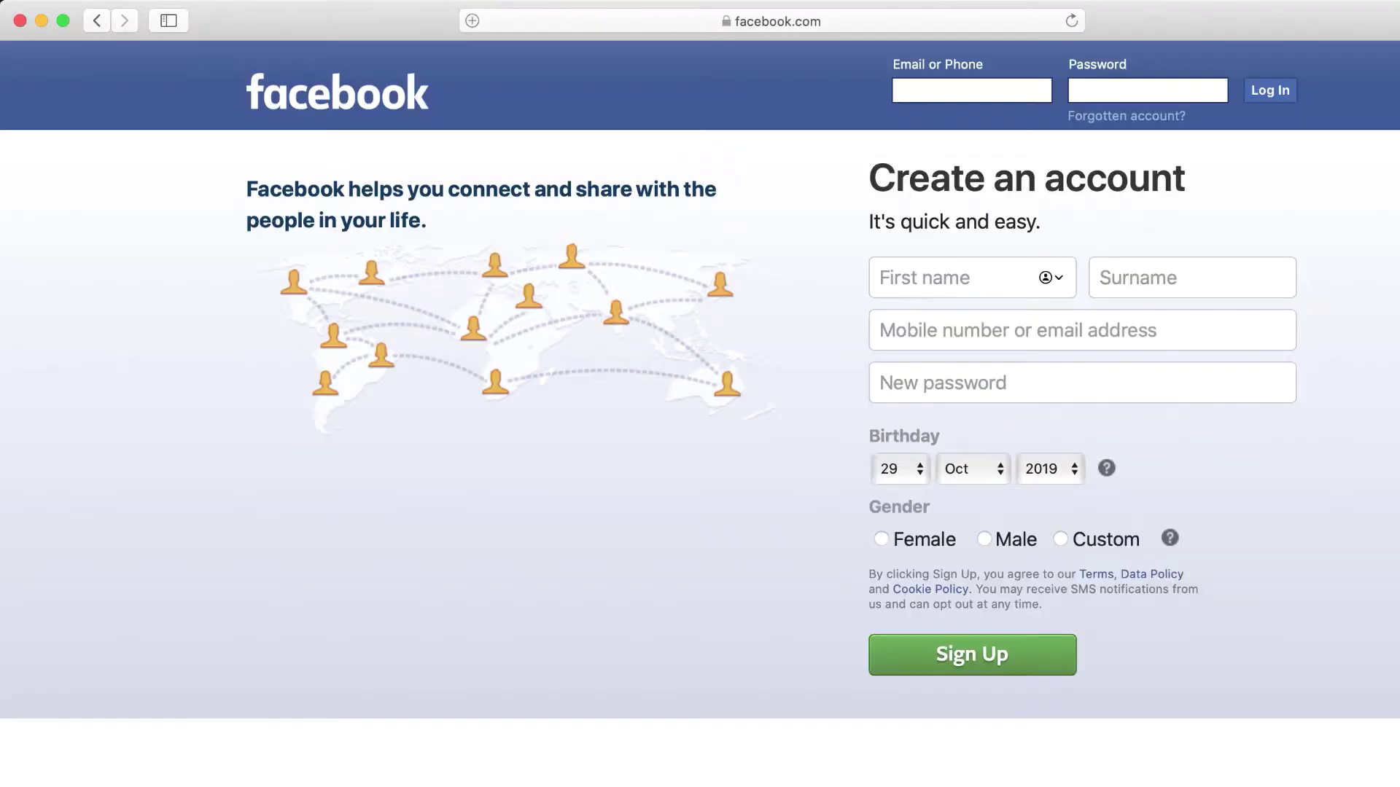
{"action": "key", "text": "super+l"}
{"action": "type", "text": "www.amazon"}
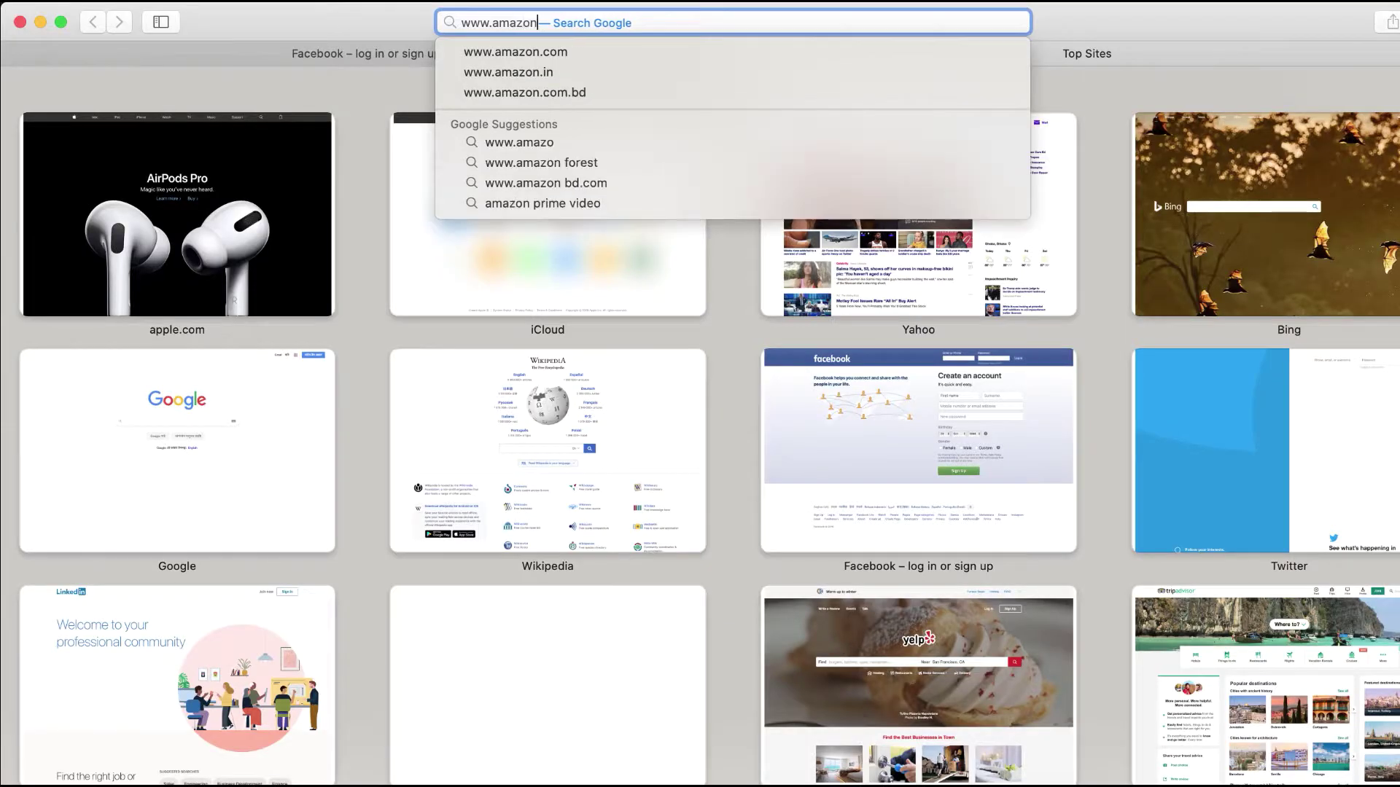
{"action": "type", "text": ".com"}
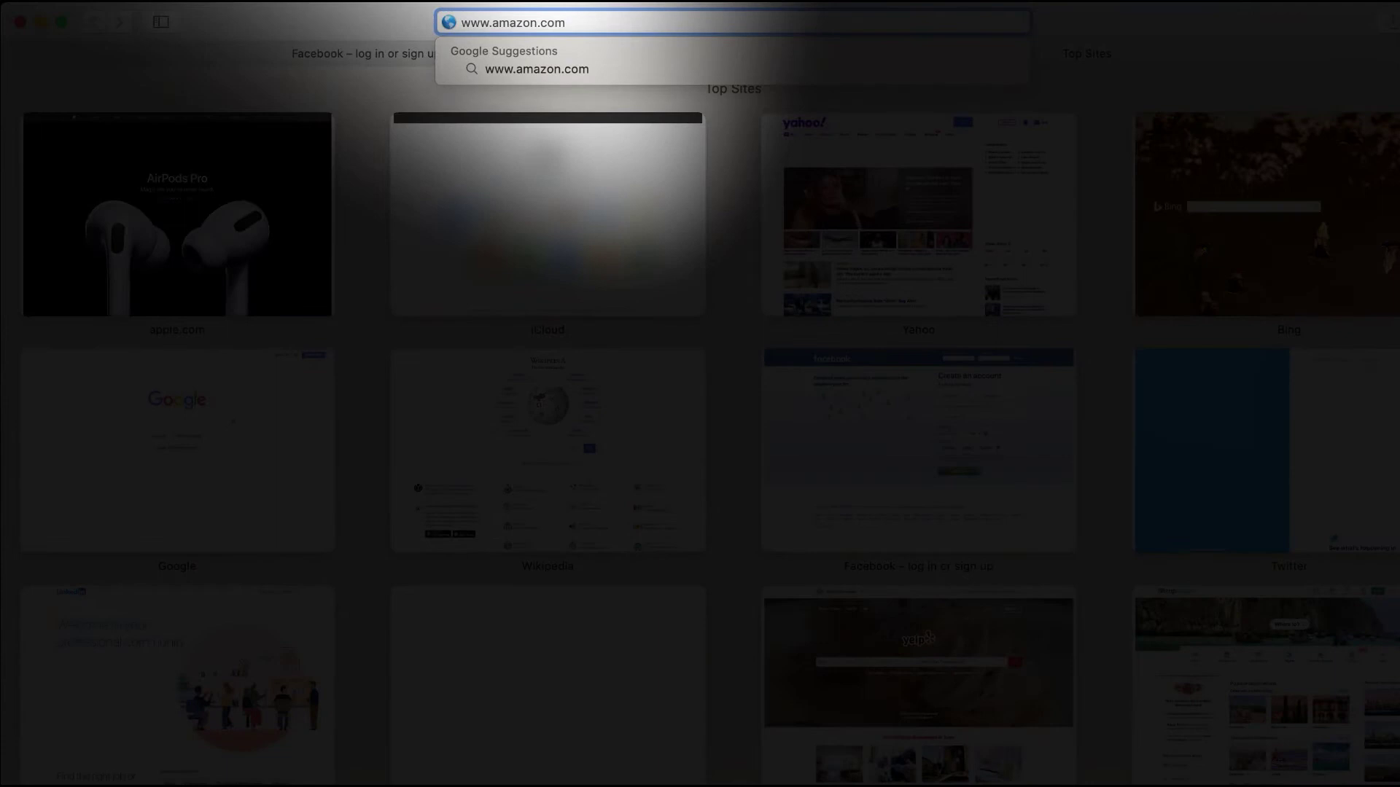
{"action": "key", "text": "Return"}
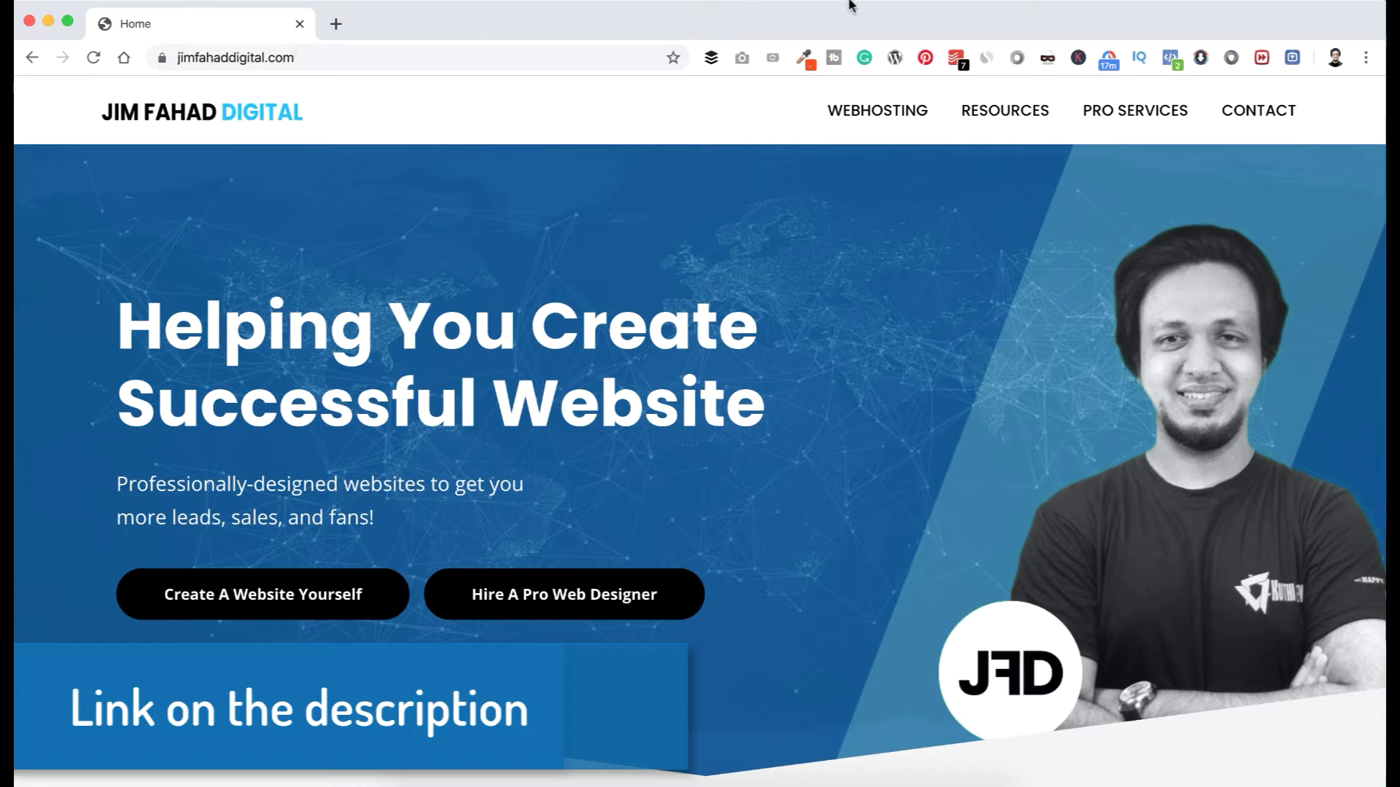
Open the site's WEBHOSTING page and scroll down to the #1. Bluehost recommendation
{"action": "left_click", "coordinate": [870, 113]}
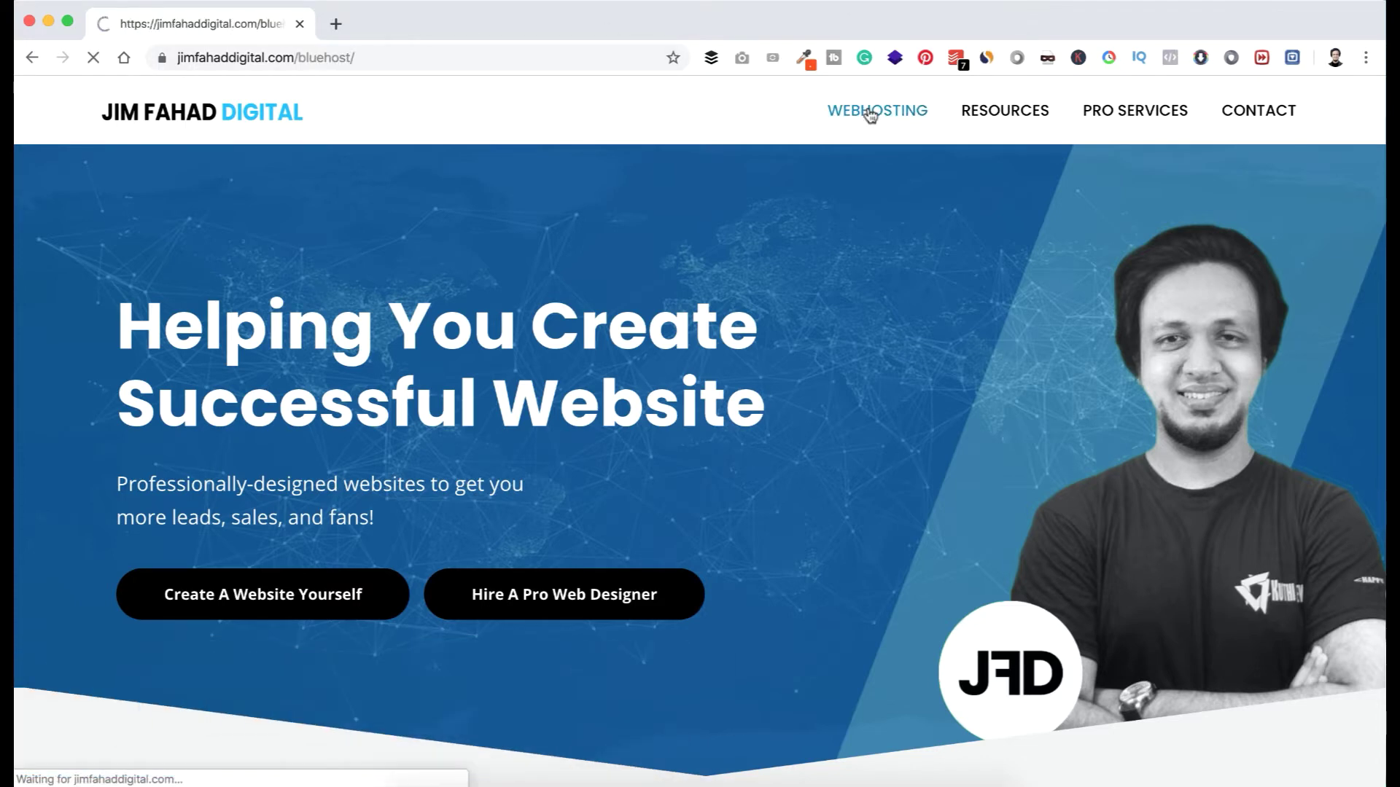
{"action": "scroll", "coordinate": [822, 398], "scroll_direction": "down", "scroll_amount": 2}
{"action": "scroll", "coordinate": [822, 397], "scroll_direction": "down", "scroll_amount": 2}
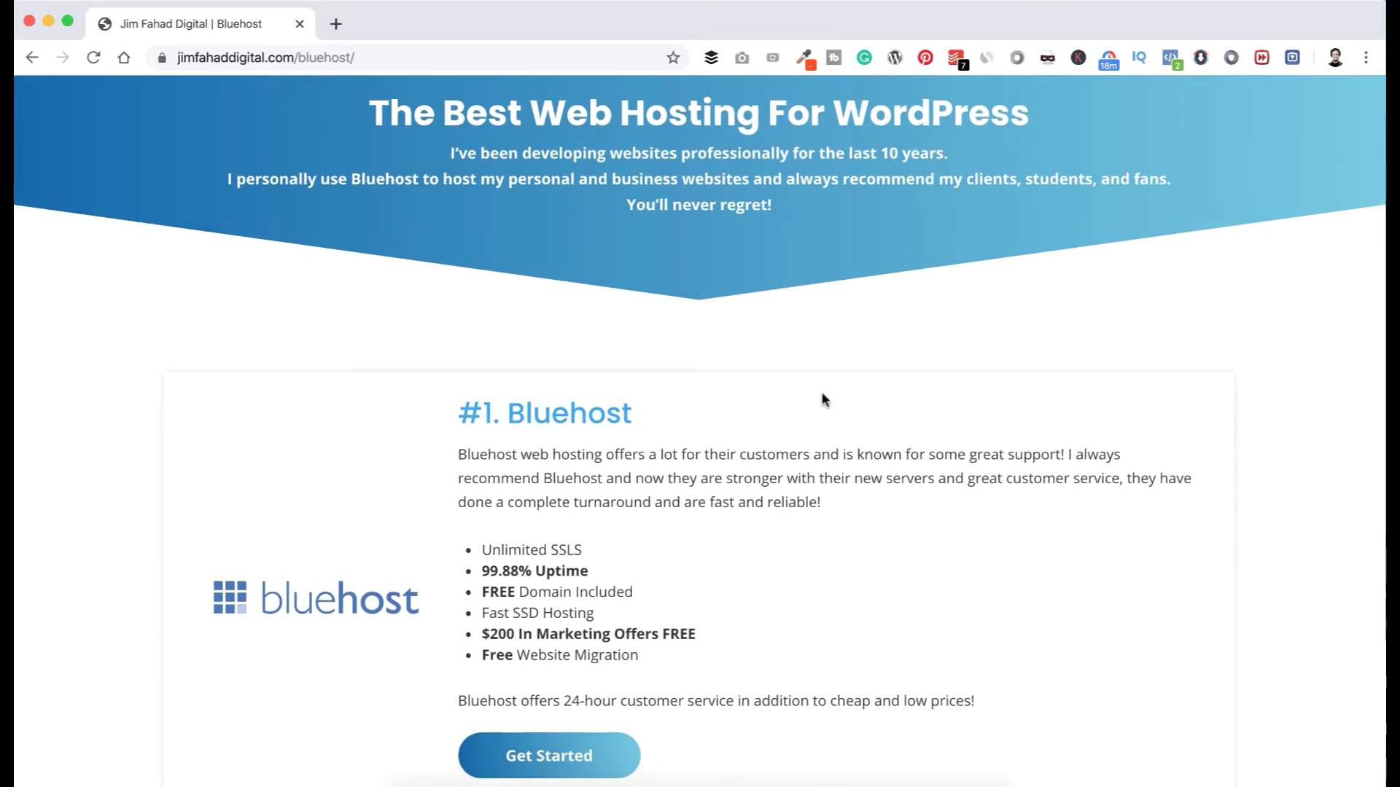
{"action": "scroll", "coordinate": [822, 398], "scroll_direction": "down", "scroll_amount": 1}
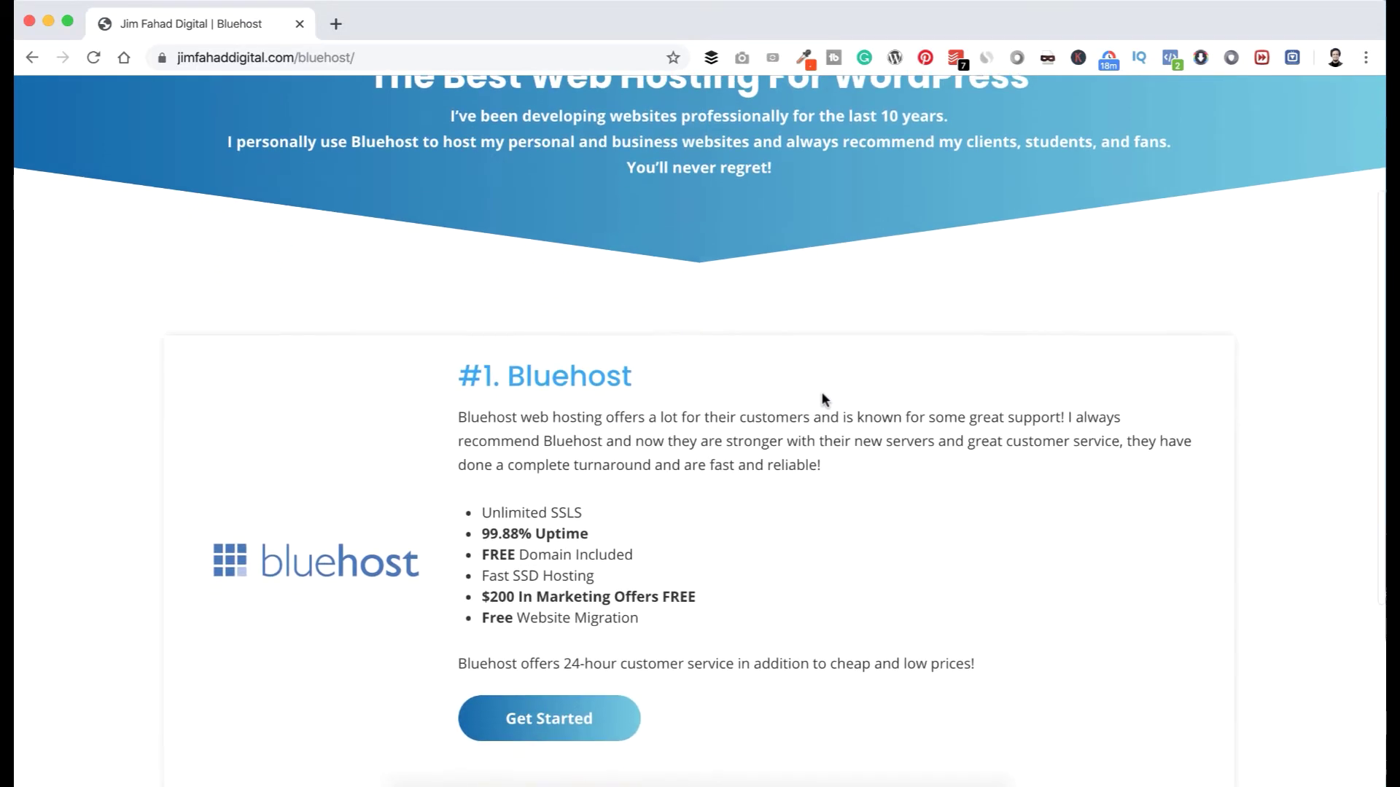
{"action": "scroll", "coordinate": [813, 393], "scroll_direction": "down", "scroll_amount": 1}
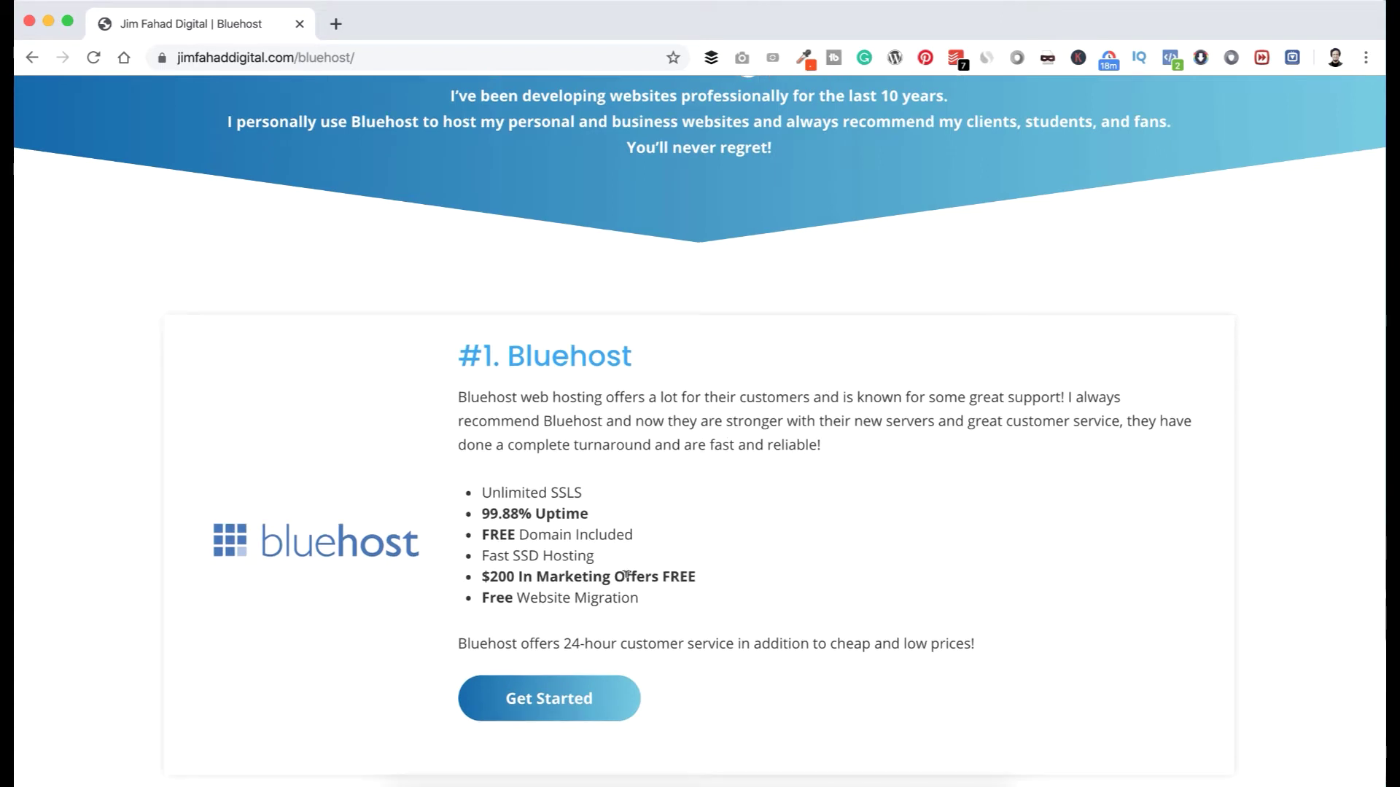
Follow the Get Started affiliate link under #1. Bluehost to bluehost.com
{"action": "left_click", "coordinate": [558, 712]}
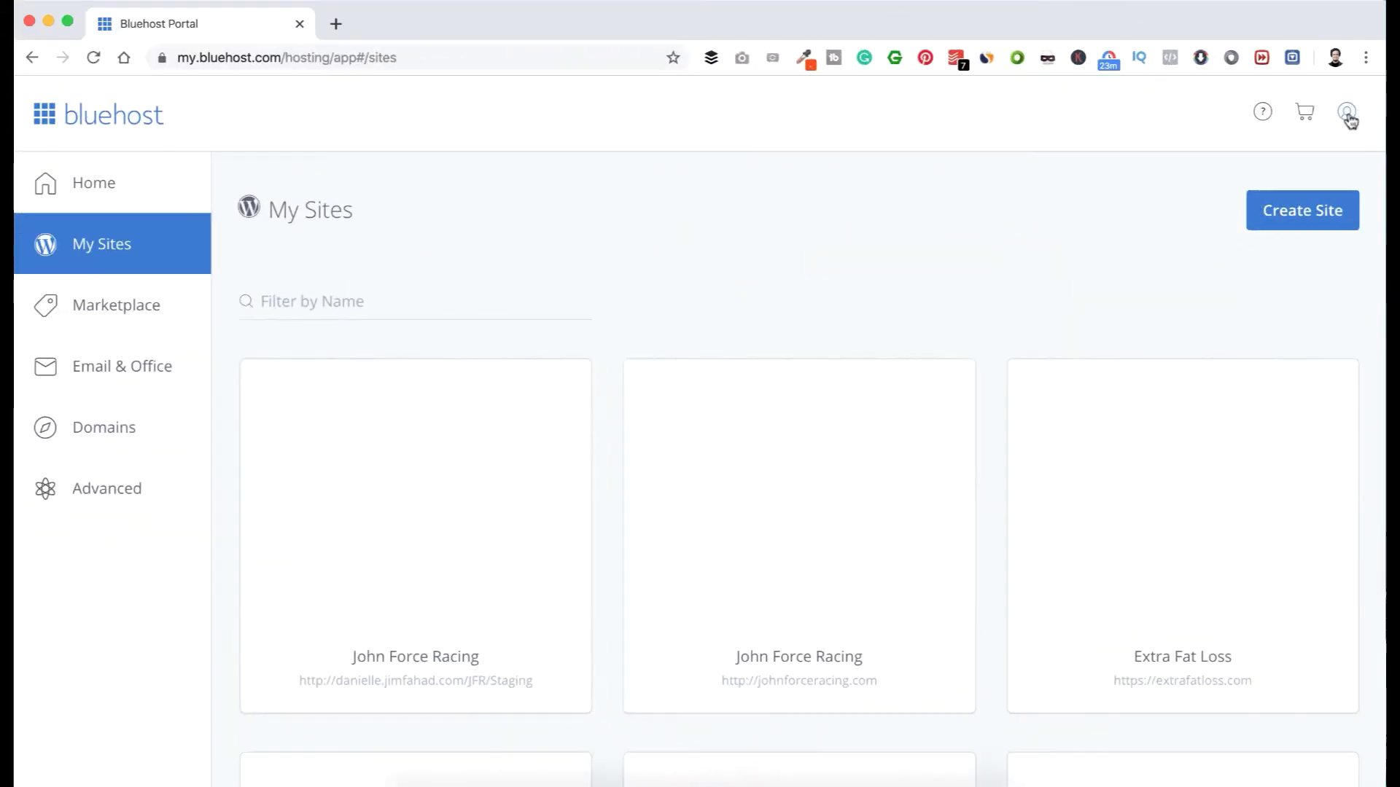
{"action": "left_click", "coordinate": [1348, 113]}
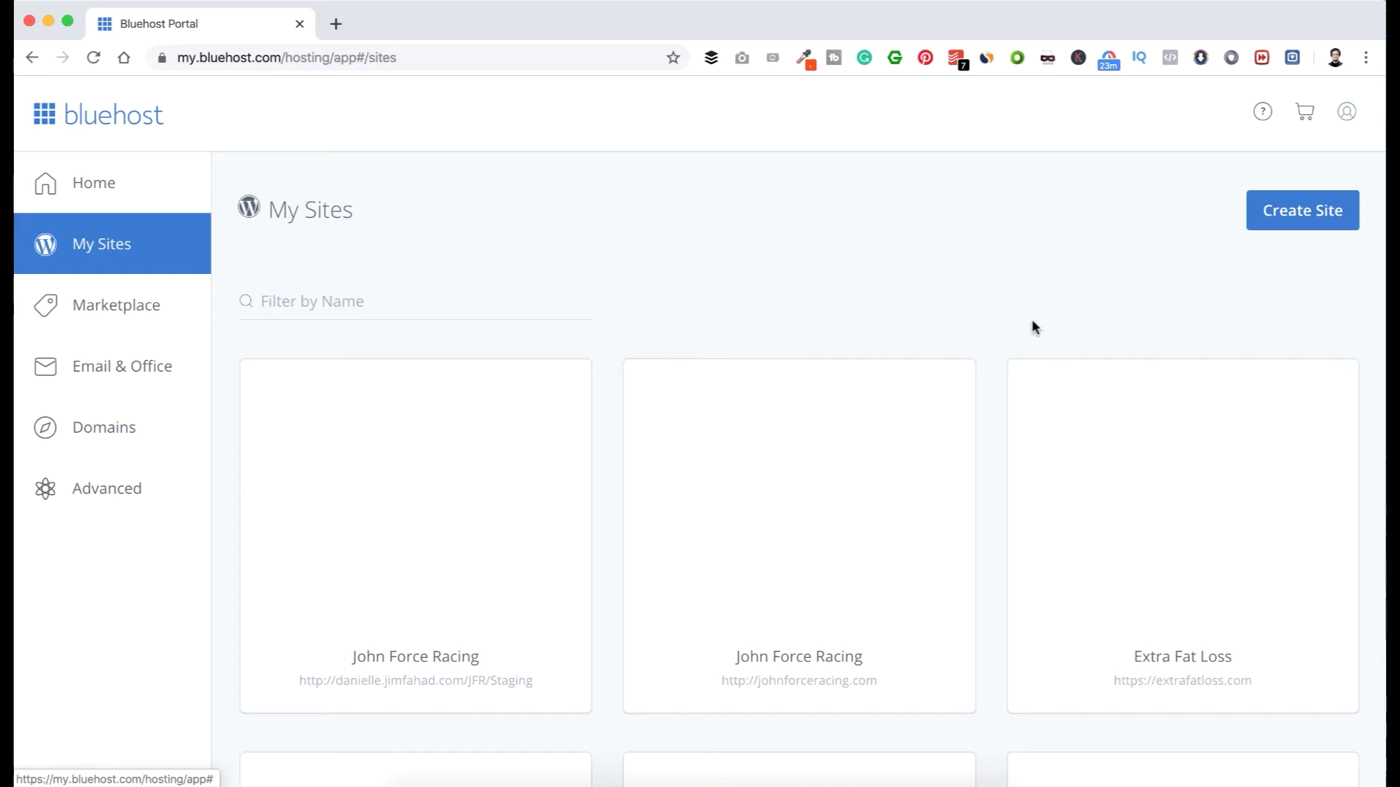
{"action": "scroll", "coordinate": [959, 406], "scroll_direction": "down", "scroll_amount": 10}
{"action": "scroll", "coordinate": [960, 406], "scroll_direction": "down", "scroll_amount": 15}
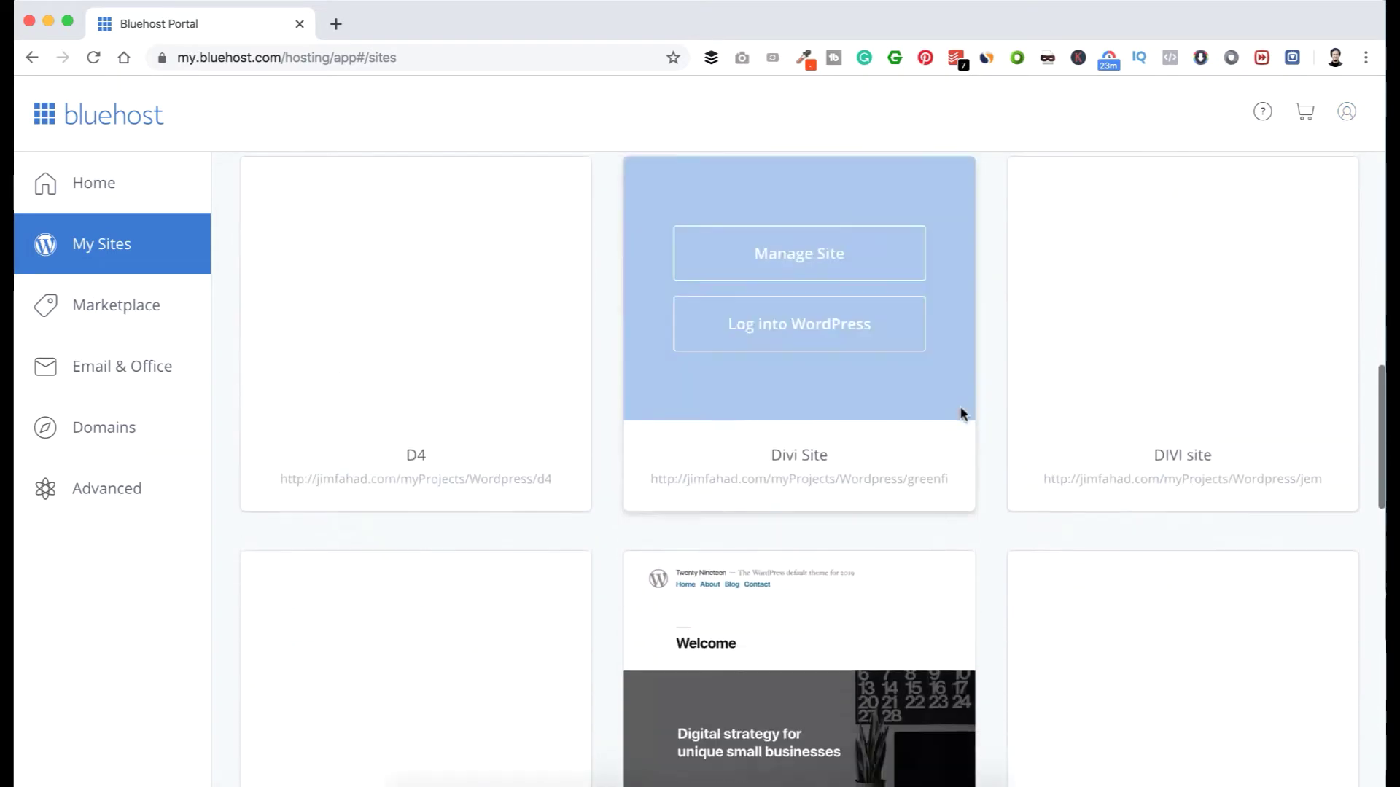
{"action": "scroll", "coordinate": [960, 412], "scroll_direction": "up", "scroll_amount": 20}
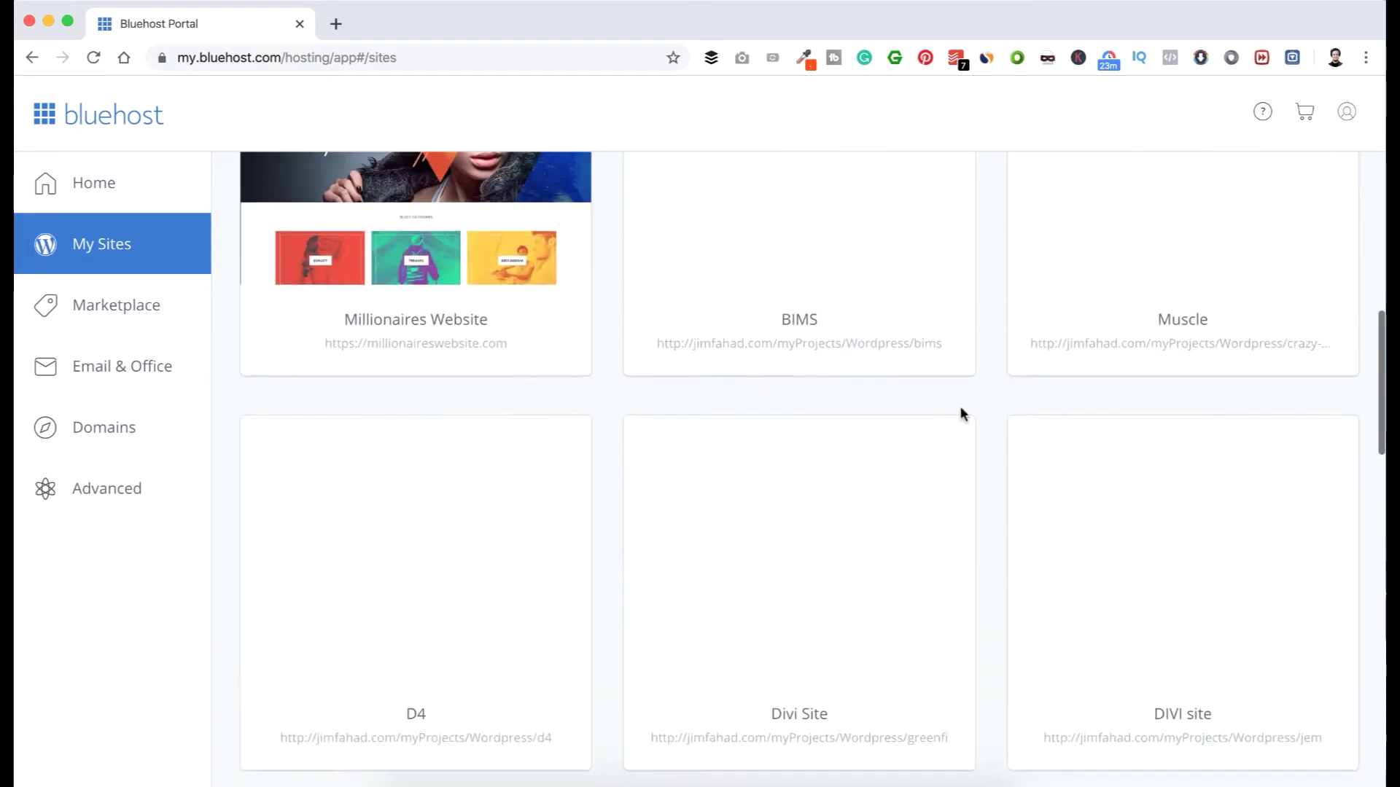
{"action": "scroll", "coordinate": [960, 414], "scroll_direction": "down", "scroll_amount": 20}
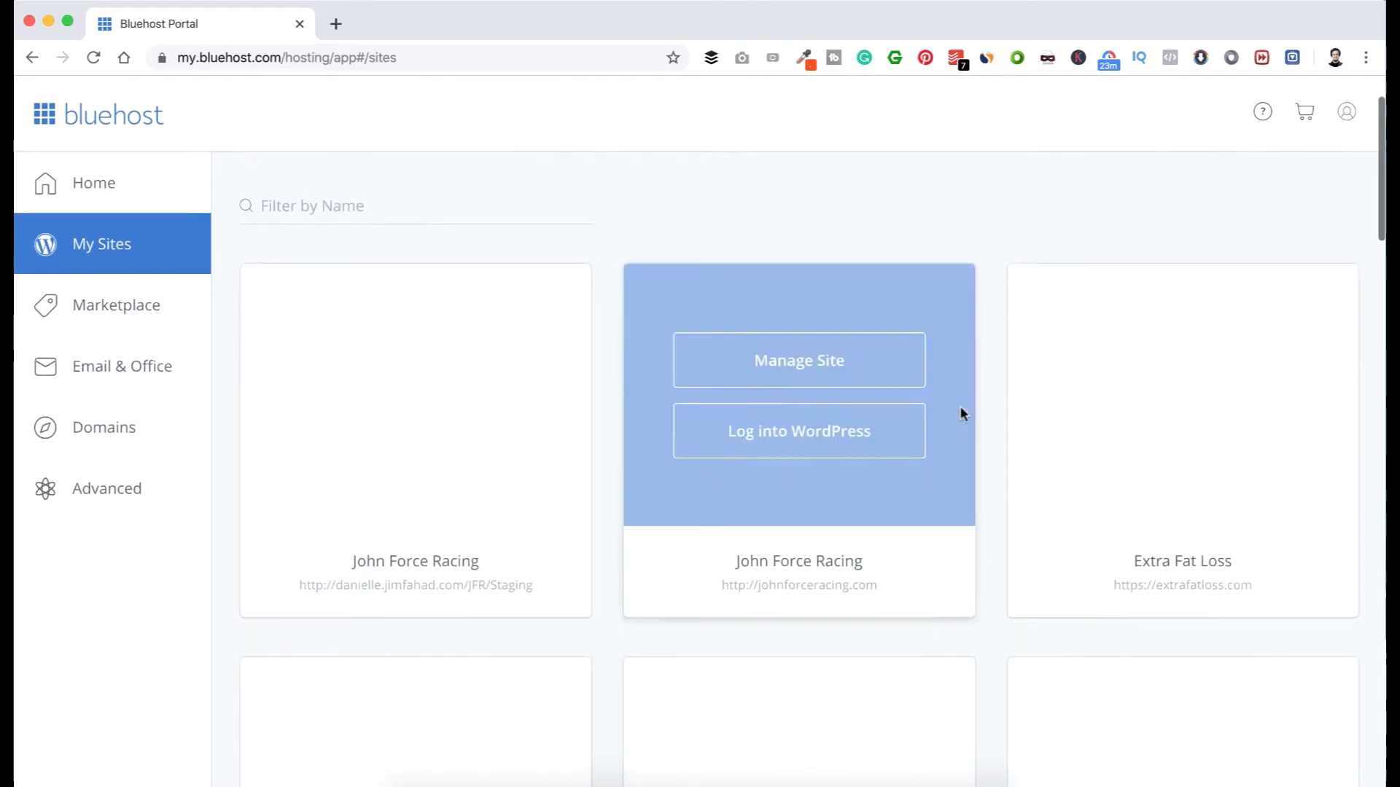
{"action": "scroll", "coordinate": [960, 412], "scroll_direction": "down", "scroll_amount": 4}
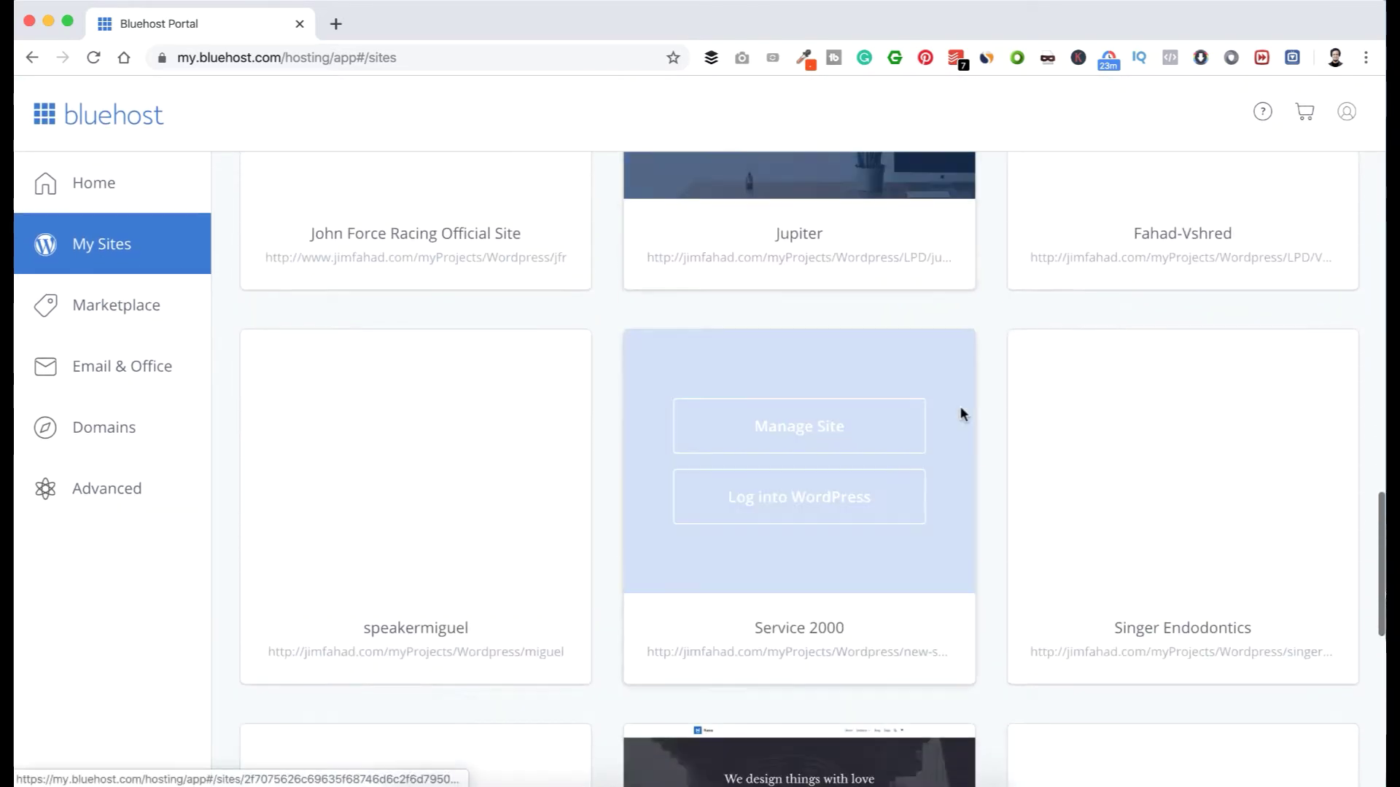
{"action": "scroll", "coordinate": [959, 409], "scroll_direction": "up", "scroll_amount": 4}
{"action": "scroll", "coordinate": [961, 411], "scroll_direction": "down", "scroll_amount": 7}
{"action": "scroll", "coordinate": [961, 413], "scroll_direction": "down", "scroll_amount": 7}
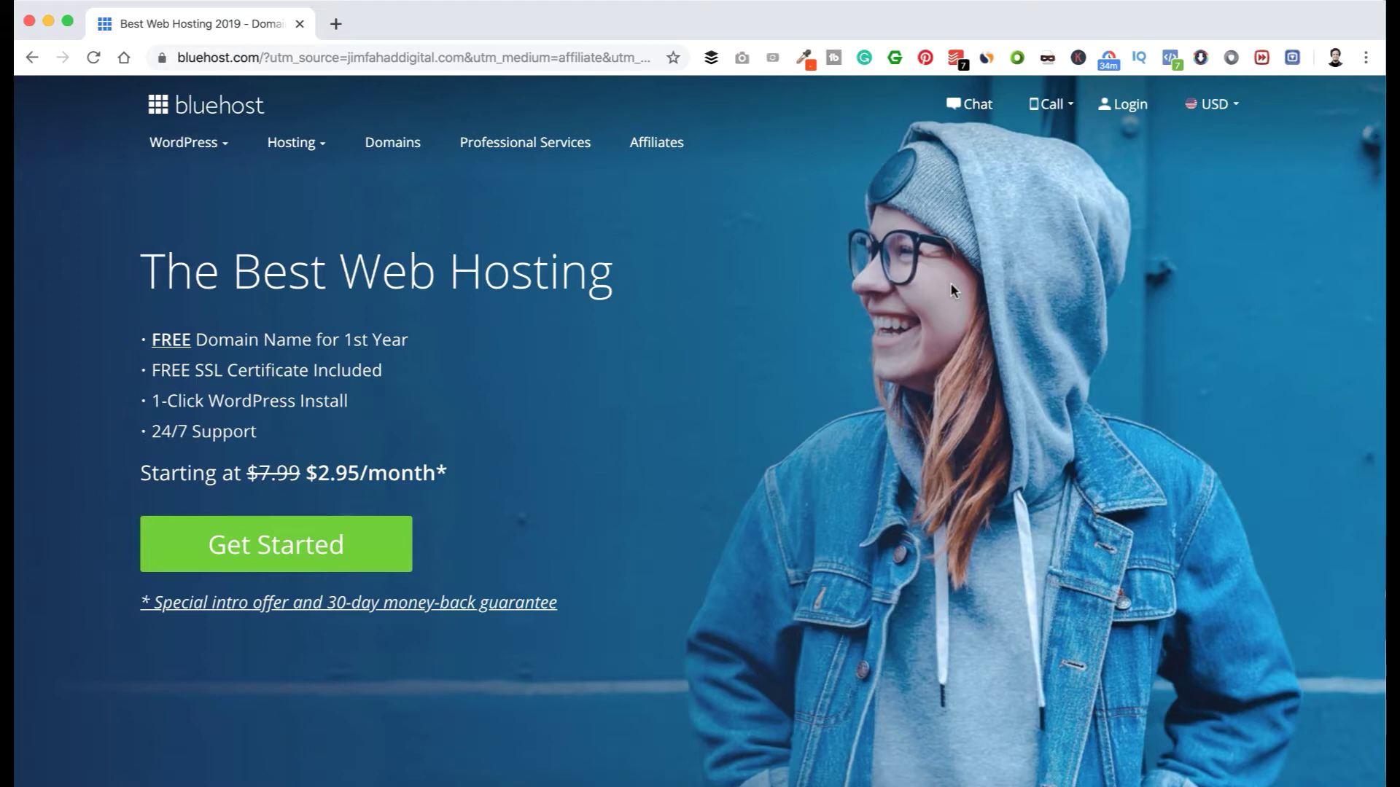
Start signing up from the Bluehost home page to view the shared hosting plans
{"action": "left_click", "coordinate": [395, 537]}
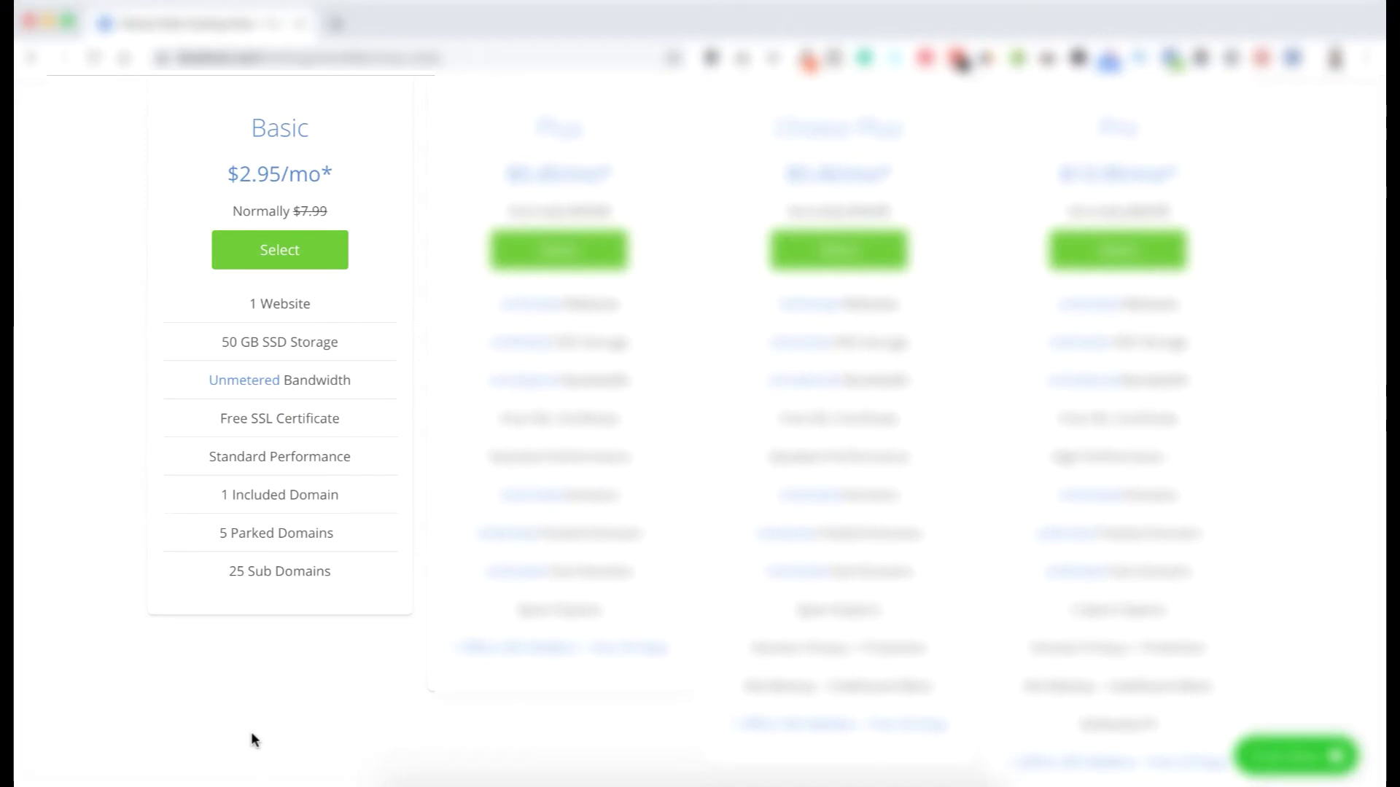
Select the Basic shared hosting plan at $2.95/mo
{"action": "scroll", "coordinate": [65, 282], "scroll_direction": "down", "scroll_amount": 1}
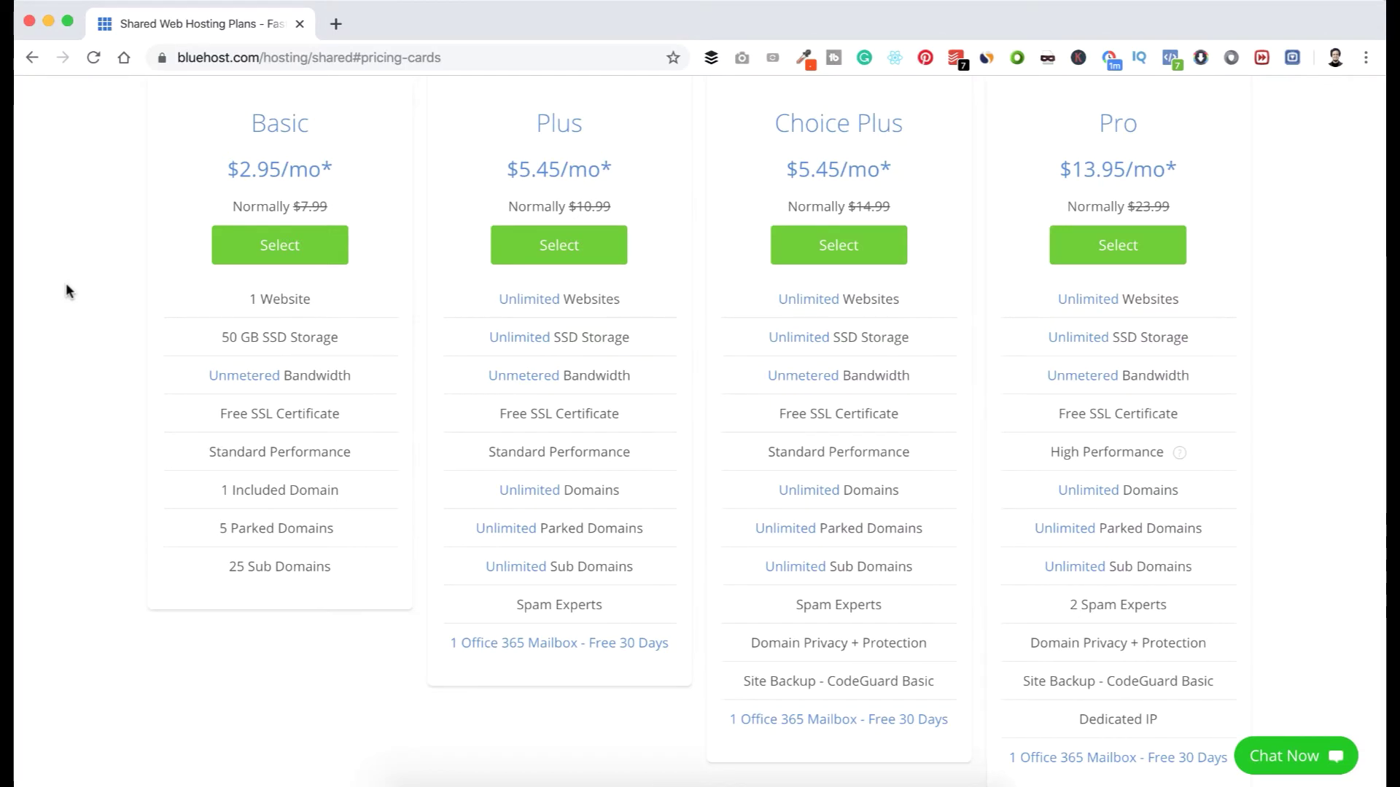
{"action": "left_click", "coordinate": [279, 262]}
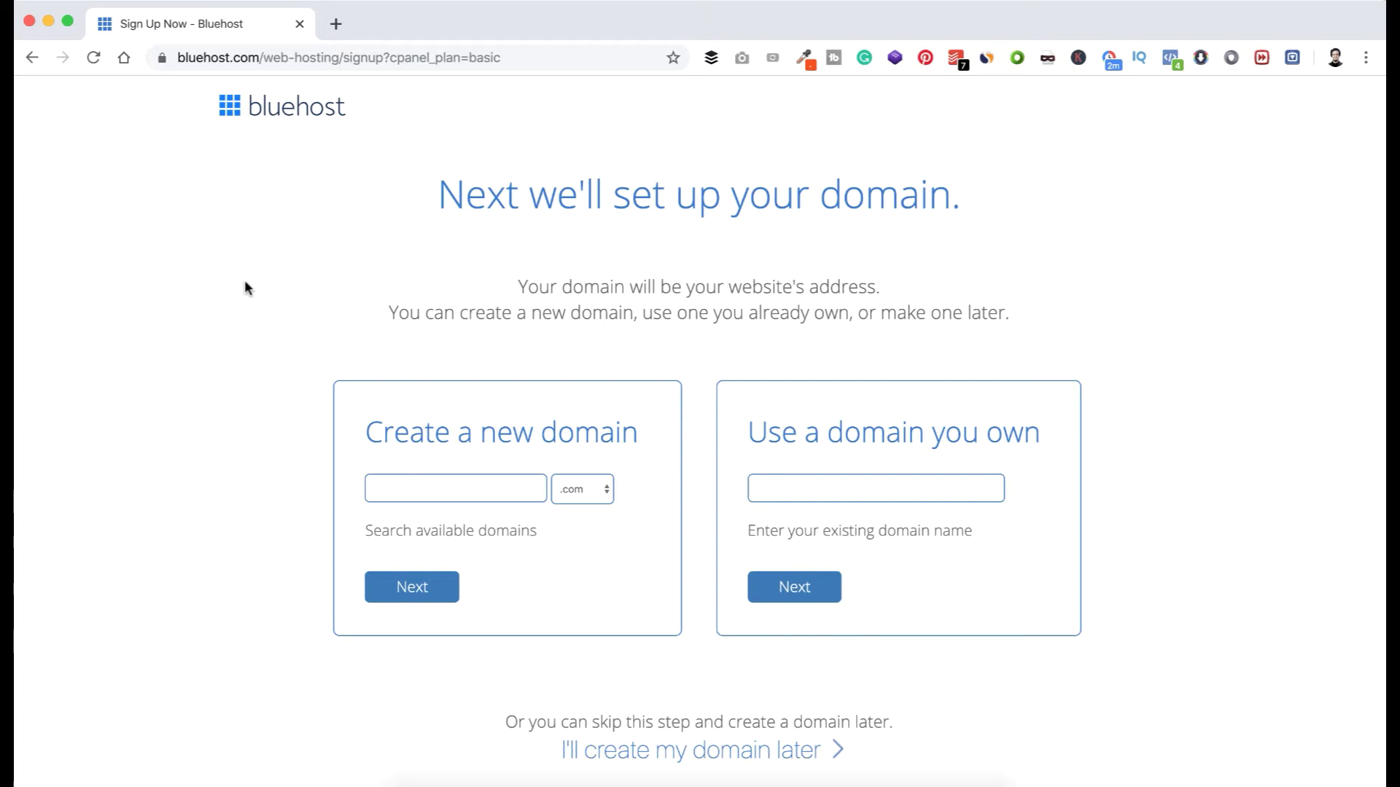
{"action": "left_click", "coordinate": [835, 487]}
{"action": "left_click", "coordinate": [836, 487]}
{"action": "left_click", "coordinate": [478, 478]}
{"action": "left_click", "coordinate": [585, 489]}
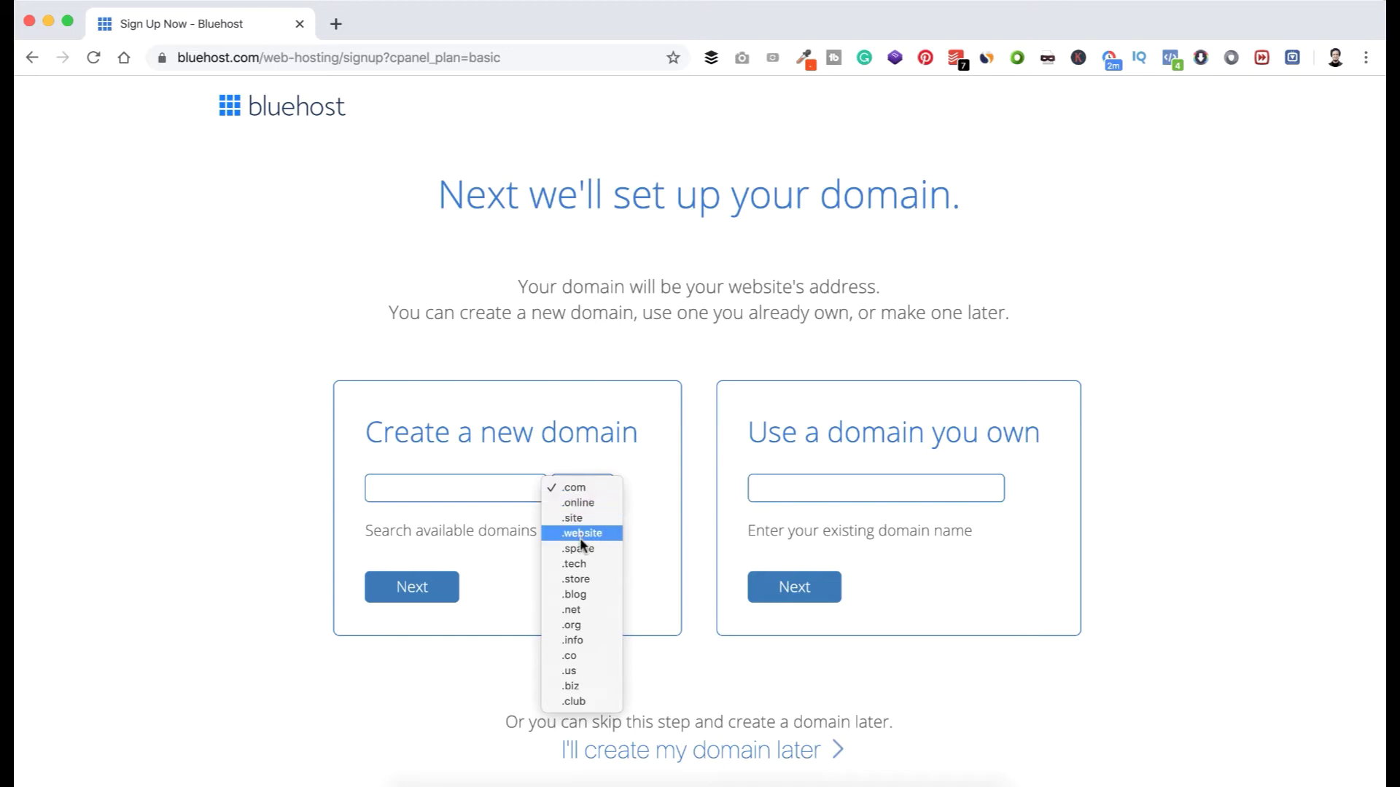
{"action": "left_click", "coordinate": [641, 477]}
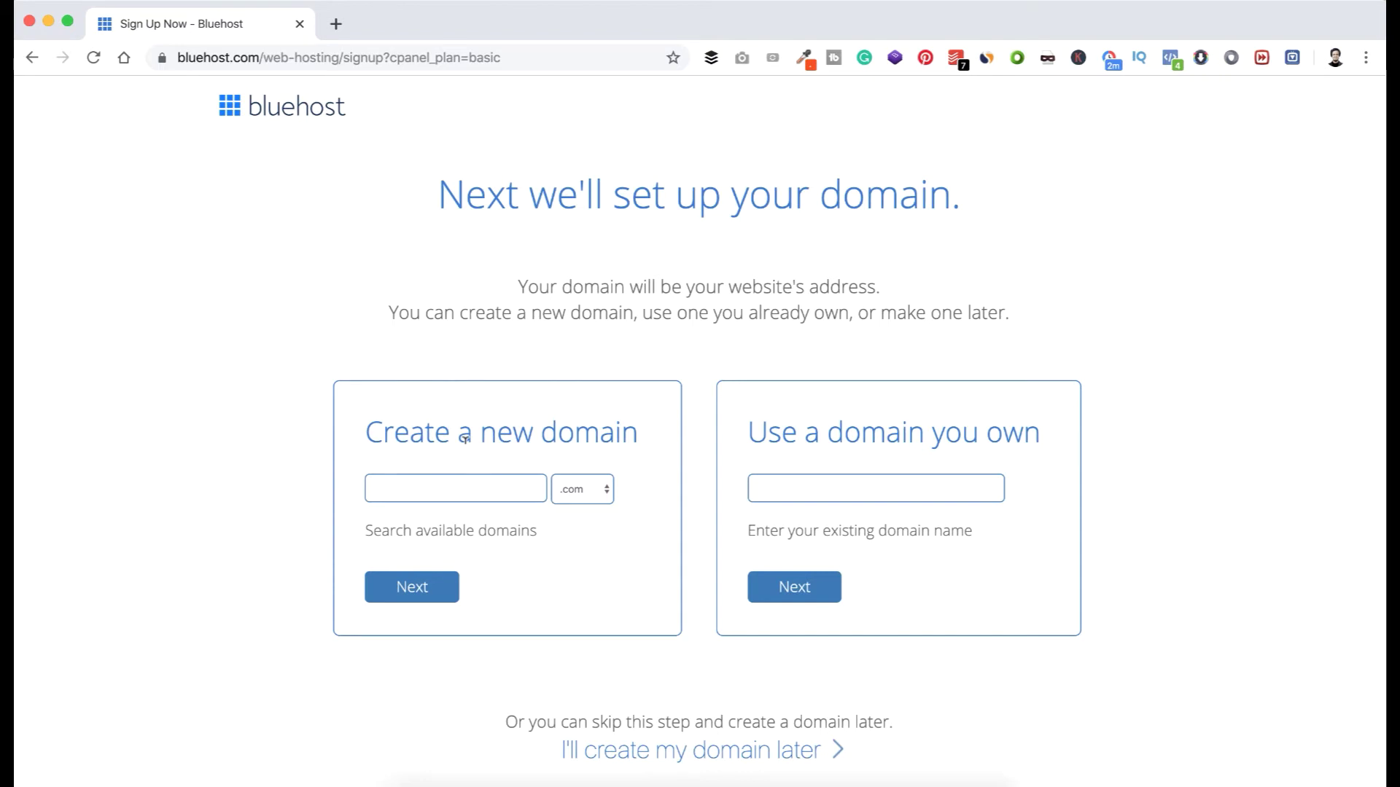
Search the new-domain field for apple to check whether apple.com can be registered
{"action": "left_click", "coordinate": [384, 484]}
{"action": "type", "text": "apple"}
{"action": "left_click", "coordinate": [421, 589]}
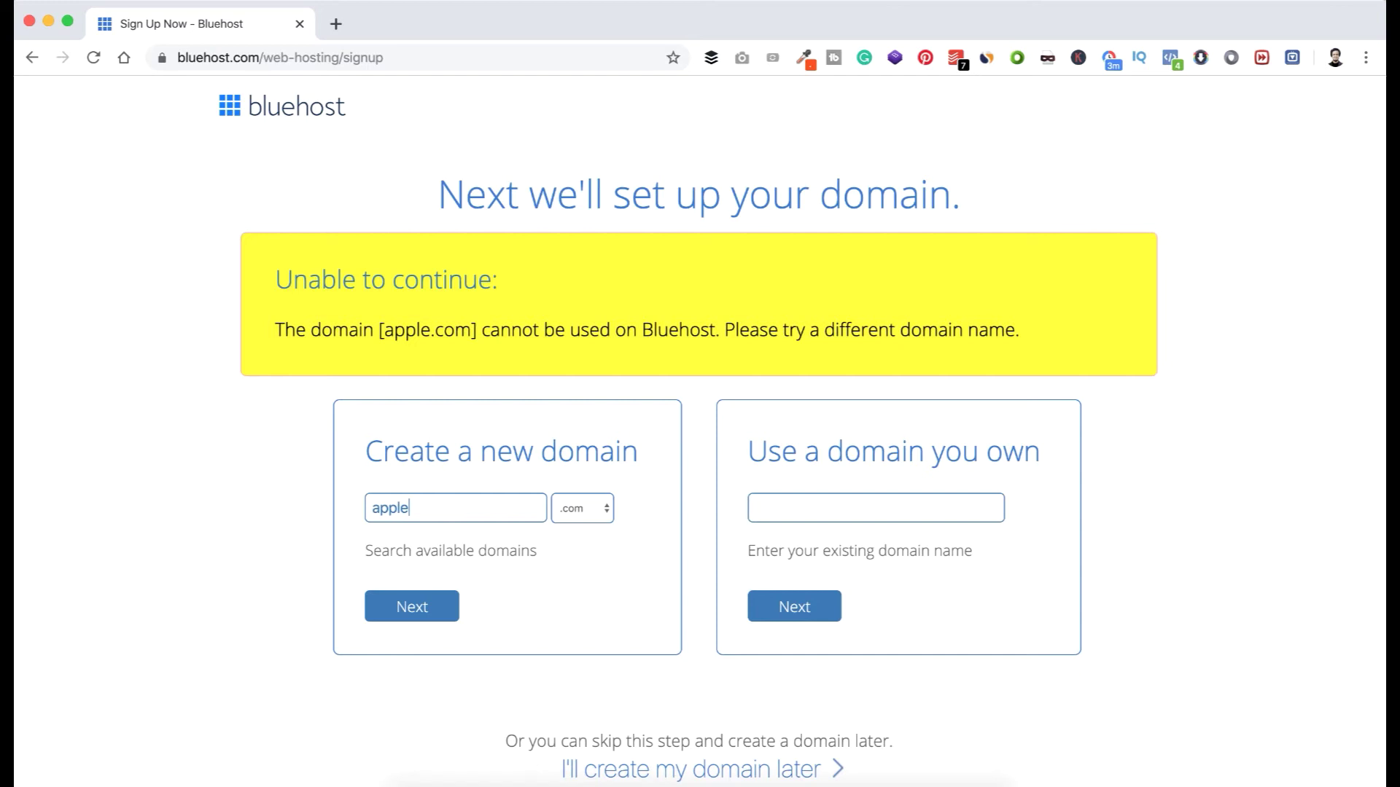
Replace apple with ourelementor, keep .com, and continue to account creation
{"action": "key", "text": "BackSpace"}
{"action": "key", "text": "BackSpace"}
{"action": "key", "text": "BackSpace"}
{"action": "key", "text": "BackSpace"}
{"action": "key", "text": "BackSpace"}
{"action": "type", "text": "ourelementor"}
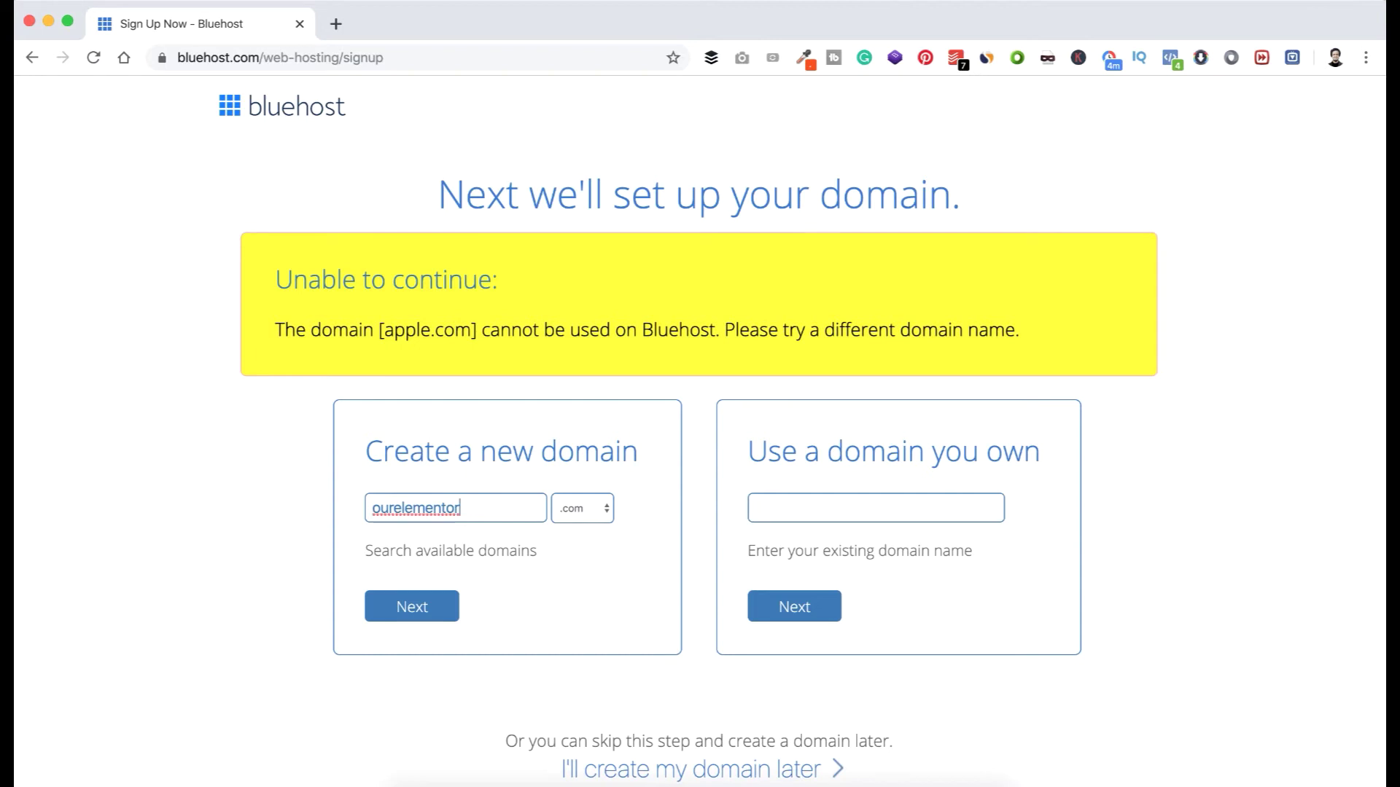
{"action": "left_click", "coordinate": [413, 608]}
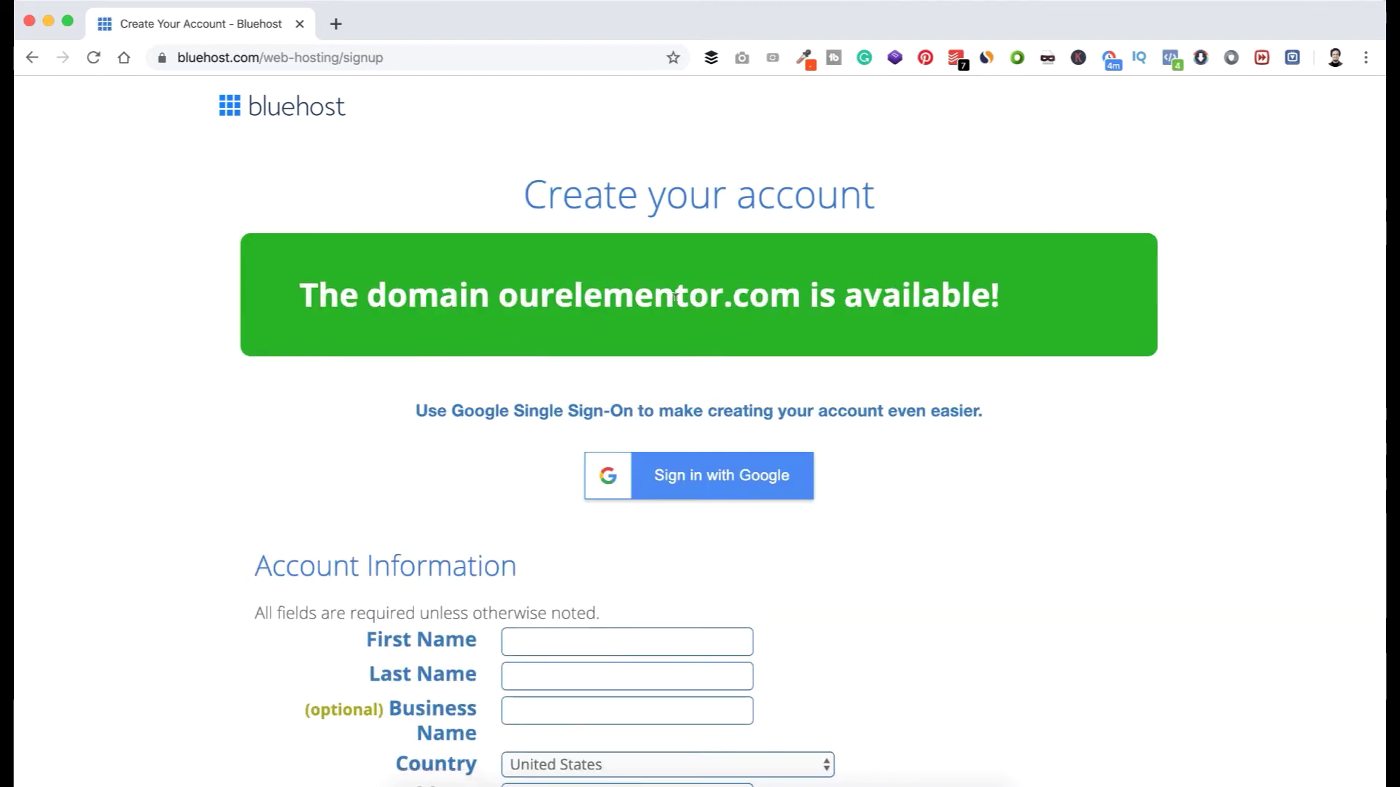
Enter the account holder's first and last name, the business name, and choose Bangladesh as country
{"action": "scroll", "coordinate": [960, 395], "scroll_direction": "down", "scroll_amount": 4}
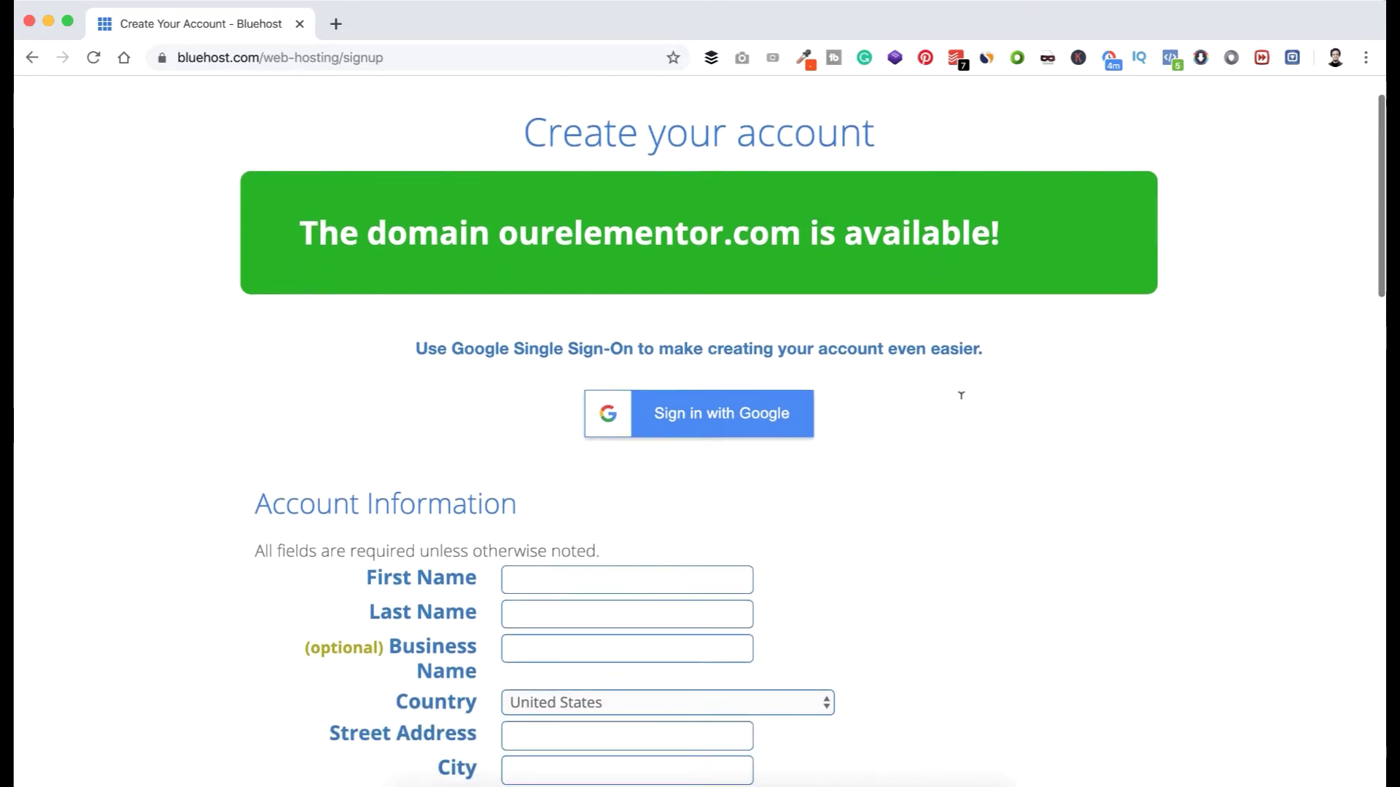
{"action": "scroll", "coordinate": [801, 369], "scroll_direction": "up", "scroll_amount": 3}
{"action": "scroll", "coordinate": [800, 366], "scroll_direction": "down", "scroll_amount": 3}
{"action": "scroll", "coordinate": [799, 366], "scroll_direction": "down", "scroll_amount": 4}
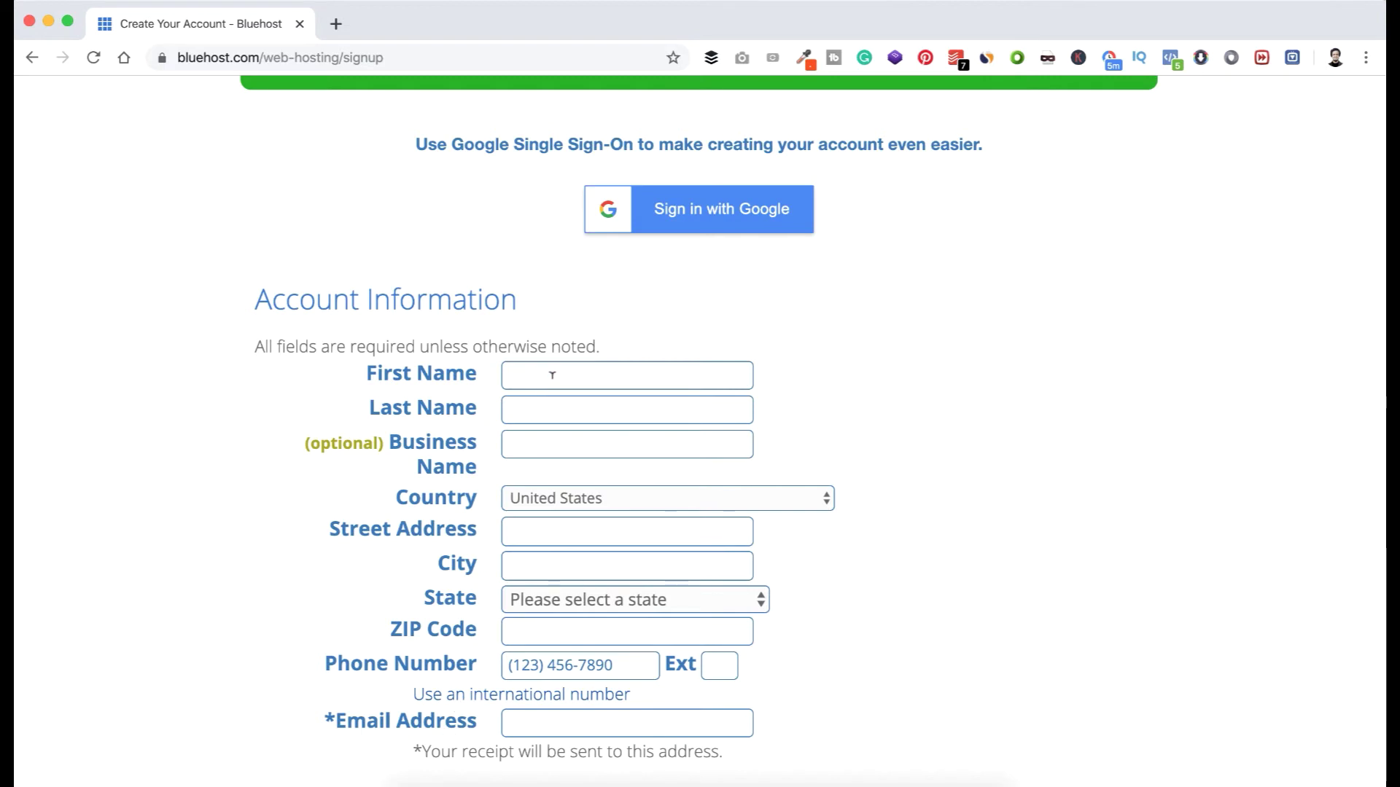
{"action": "key", "text": "Tab"}
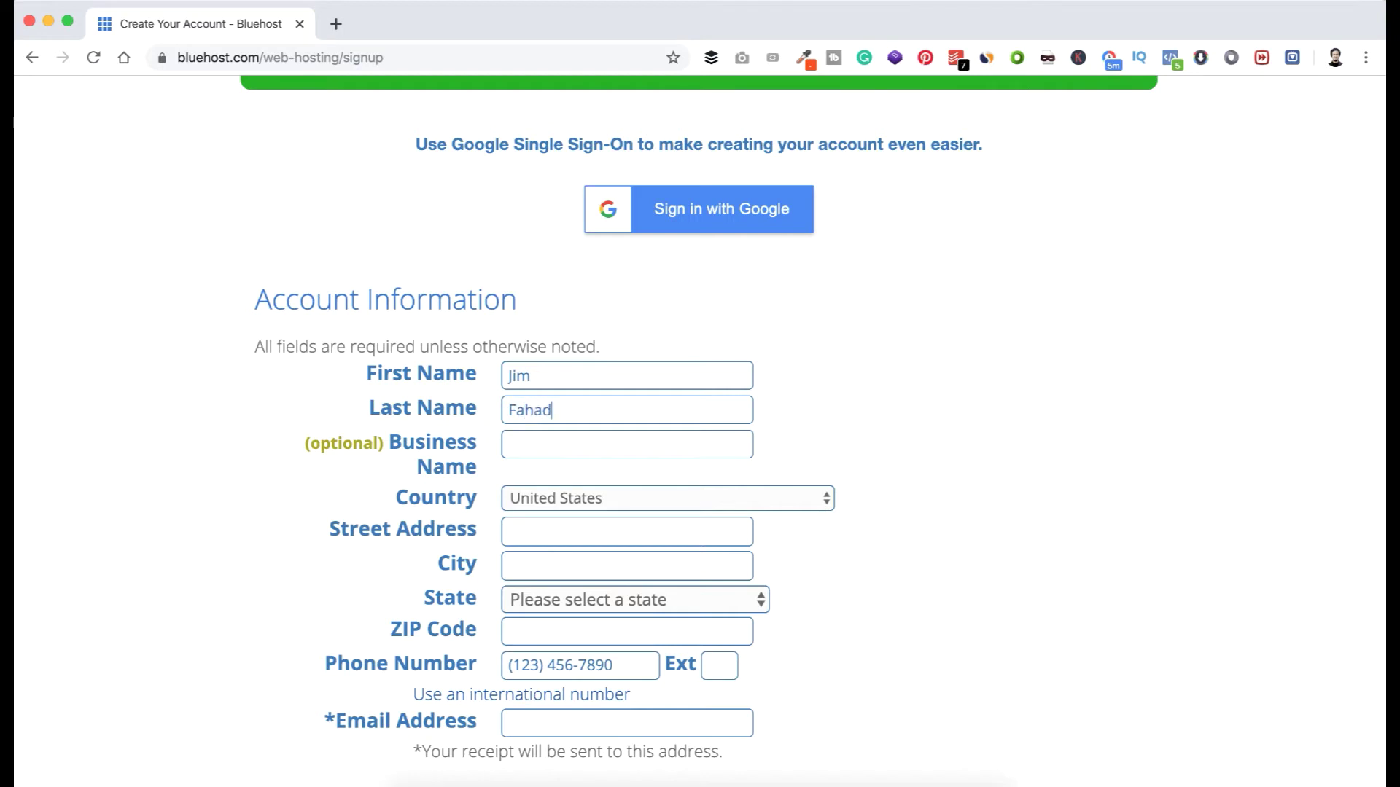
{"action": "left_click", "coordinate": [578, 432]}
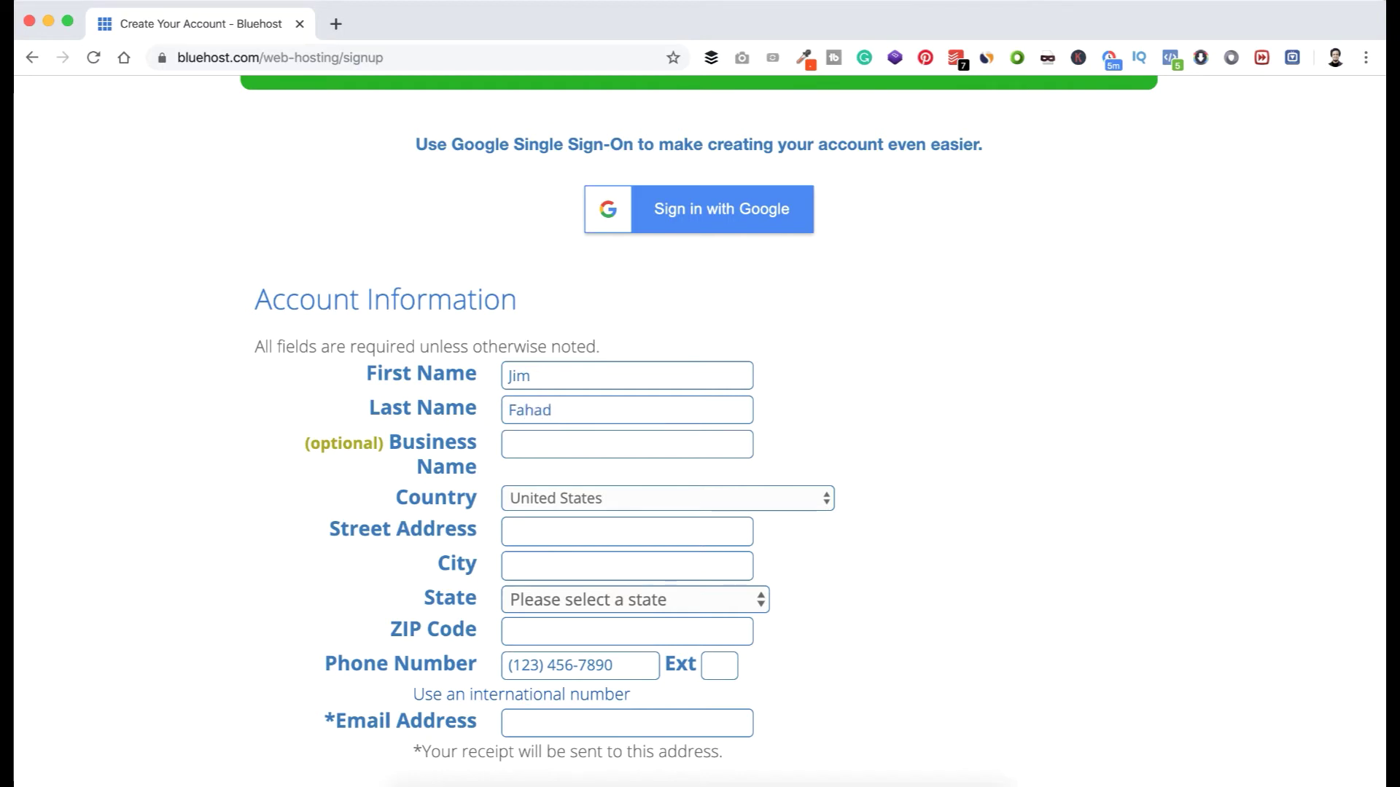
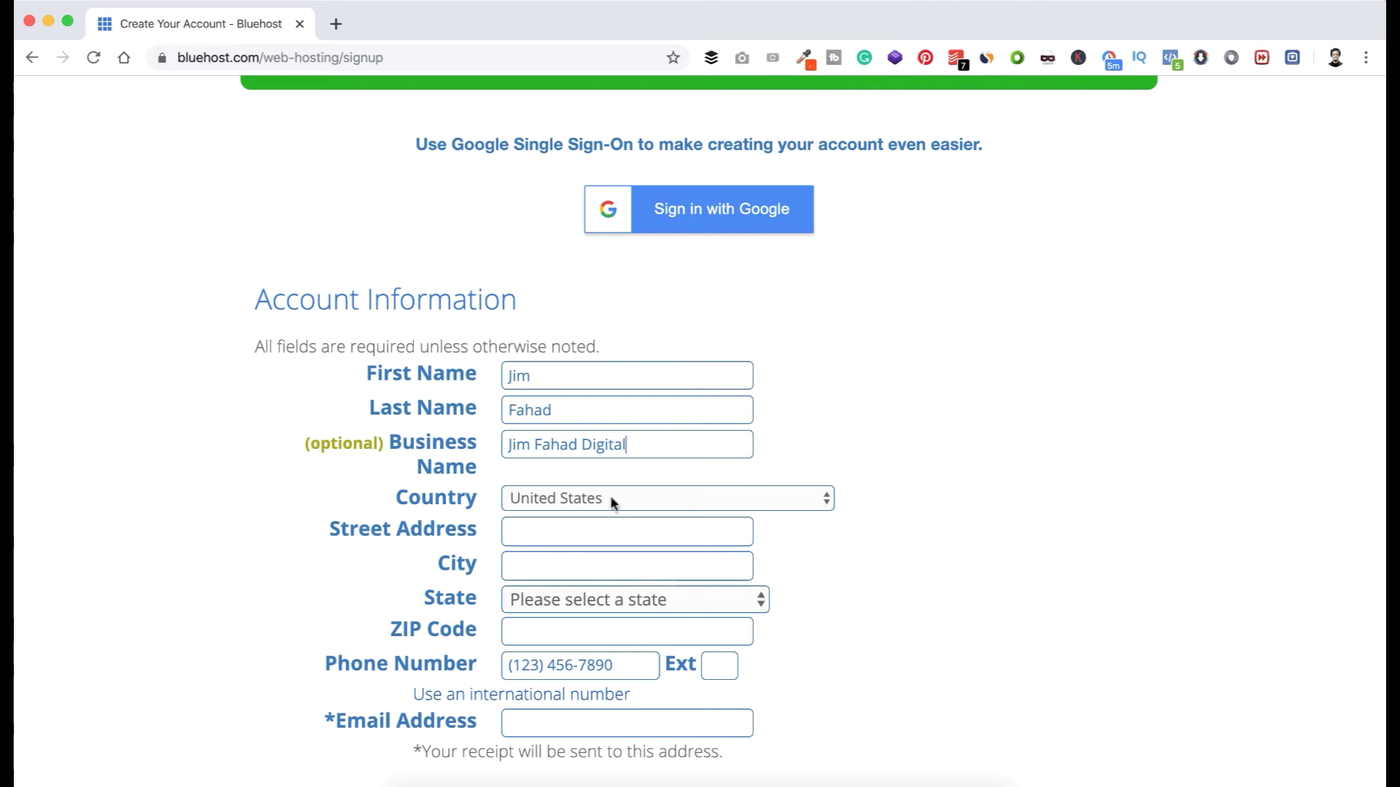
{"action": "left_click", "coordinate": [610, 497]}
{"action": "scroll", "coordinate": [610, 310], "scroll_direction": "up", "scroll_amount": 10}
{"action": "scroll", "coordinate": [611, 312], "scroll_direction": "up", "scroll_amount": 20}
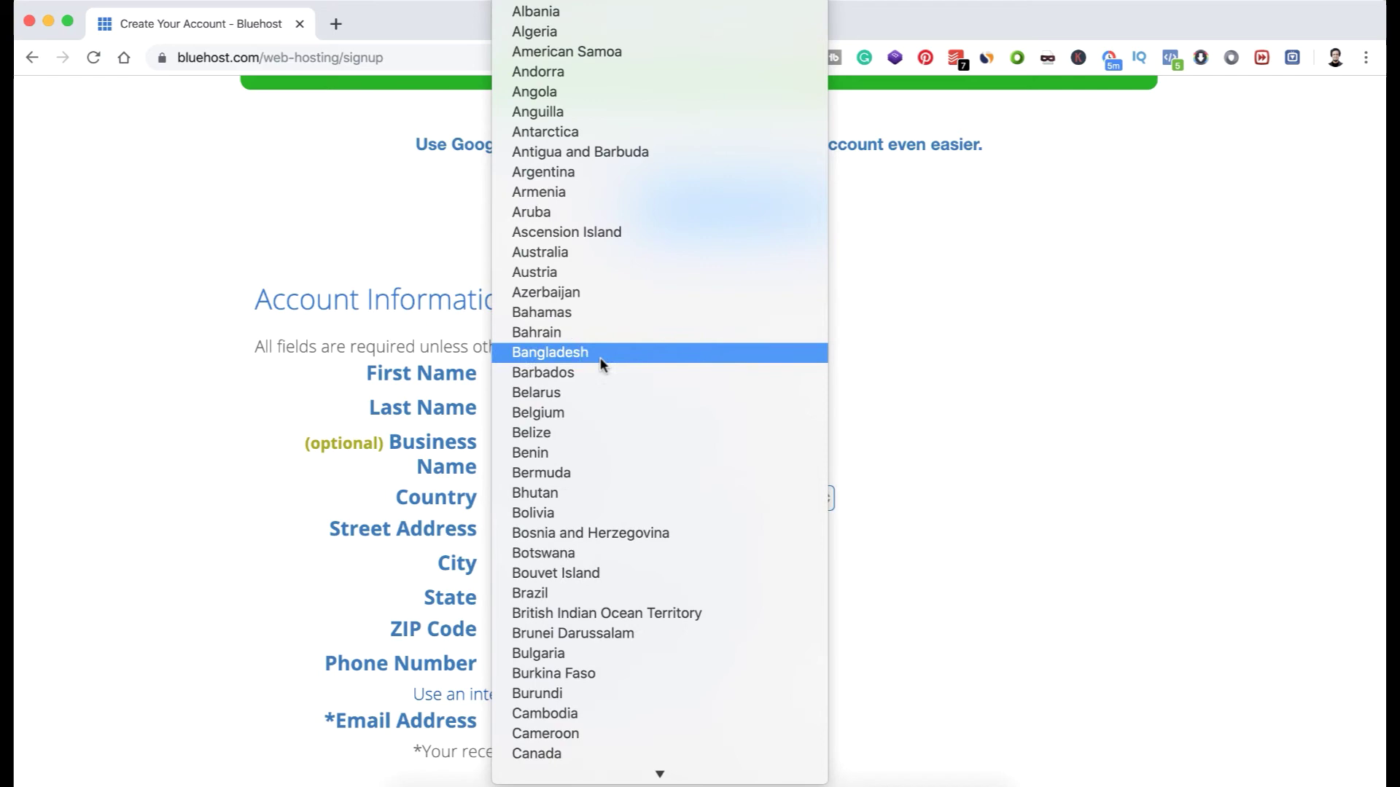
{"action": "left_click", "coordinate": [602, 354]}
Fill in the street address, city, postal code, phone number and contact e-mail
{"action": "scroll", "coordinate": [597, 397], "scroll_direction": "down", "scroll_amount": 3}
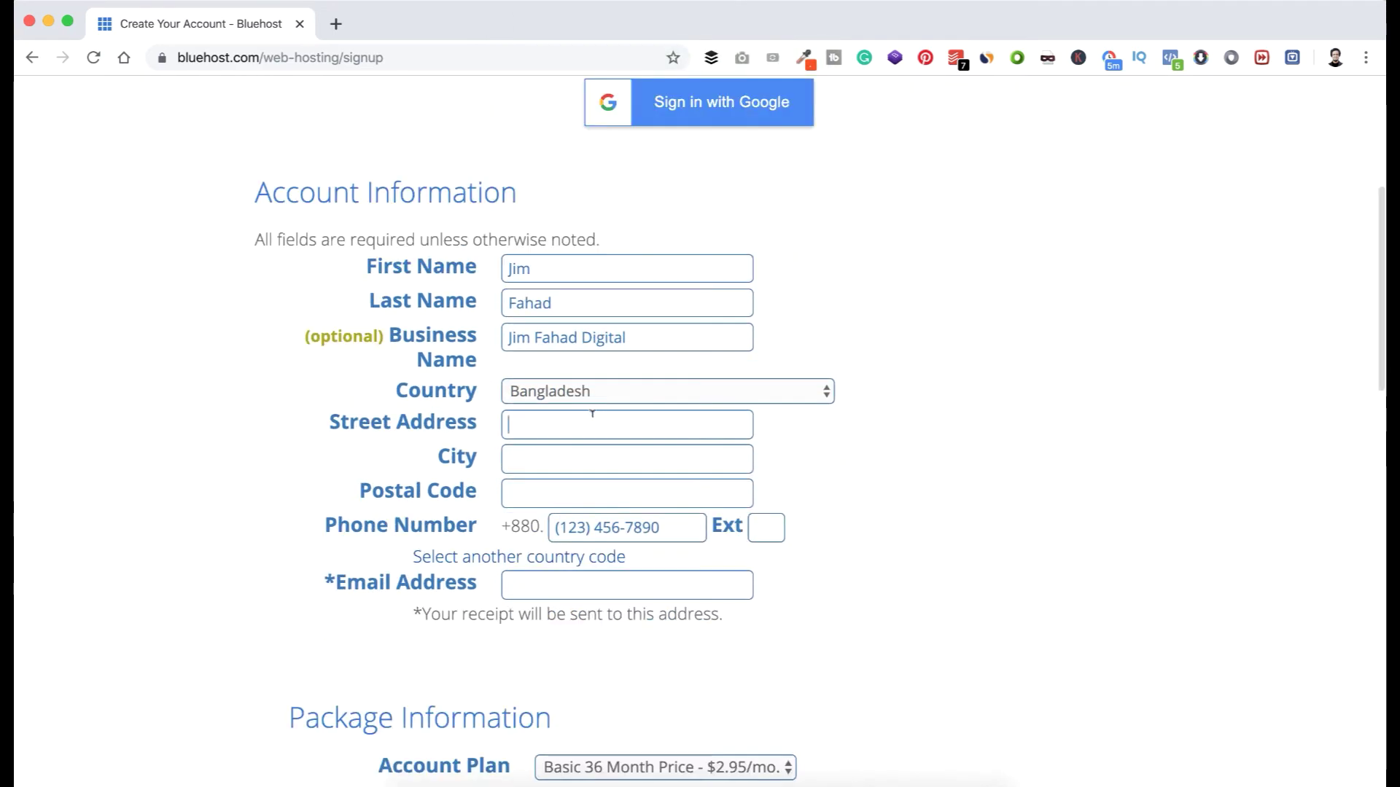
{"action": "left_click", "coordinate": [593, 419]}
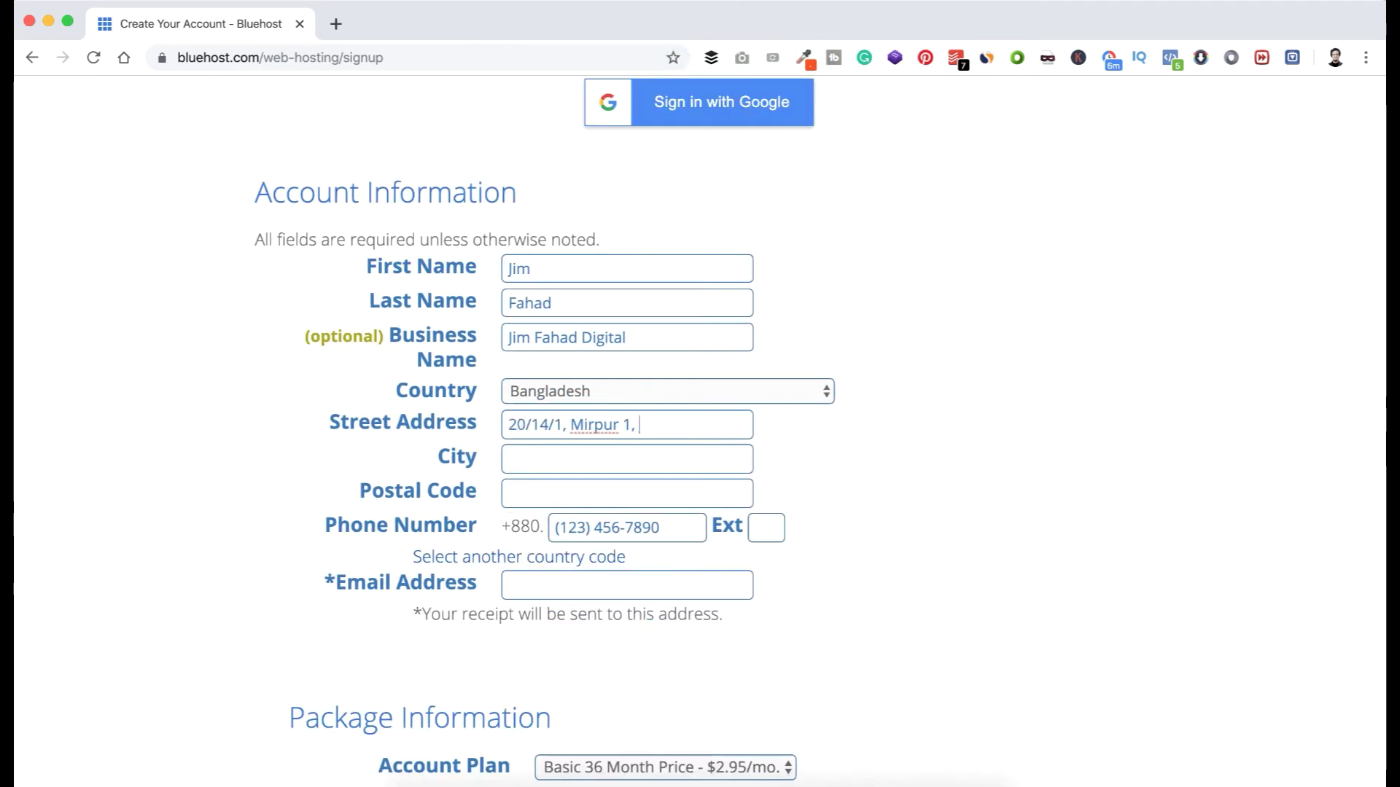
{"action": "left_click", "coordinate": [587, 460]}
{"action": "type", "text": "Dhaka"}
{"action": "left_click", "coordinate": [592, 485]}
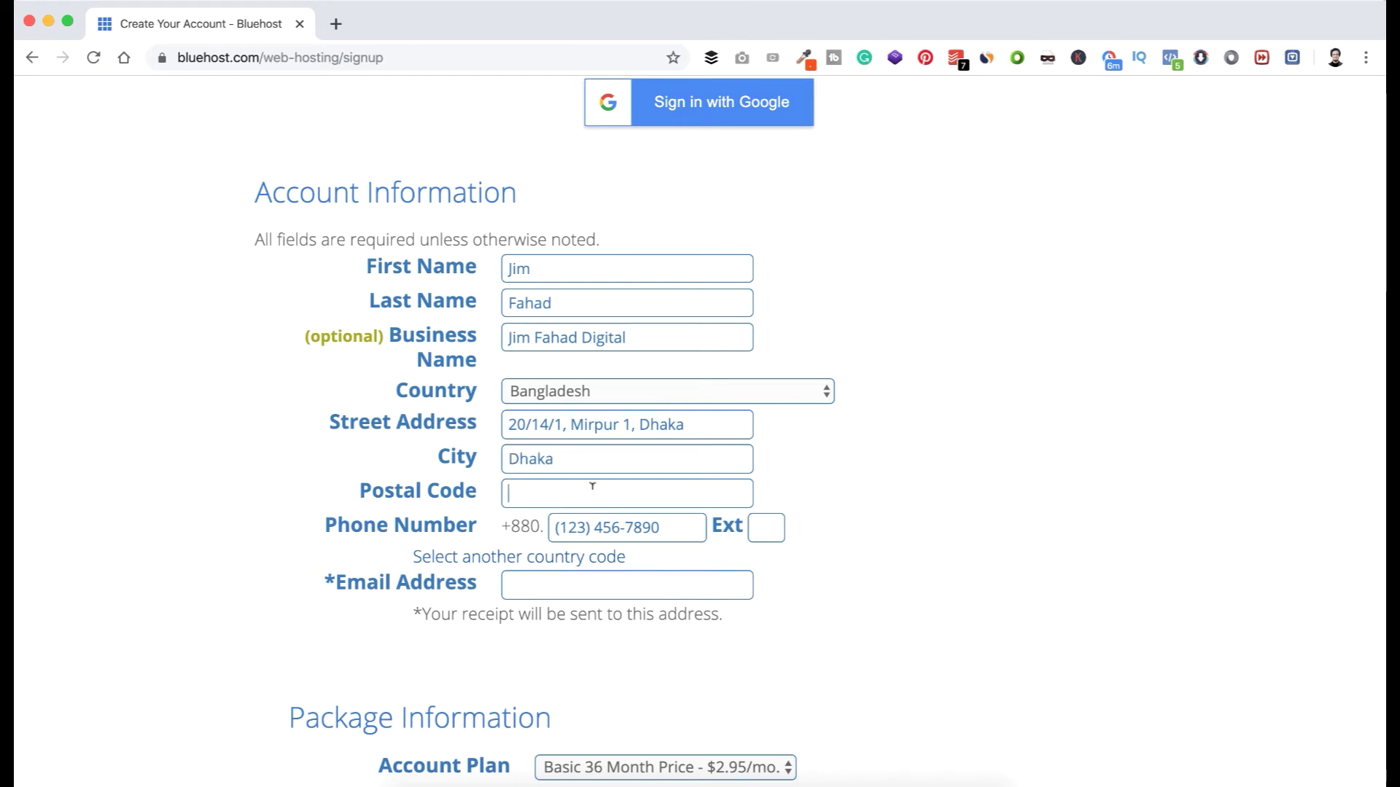
{"action": "type", "text": "1216"}
{"action": "left_click", "coordinate": [599, 519]}
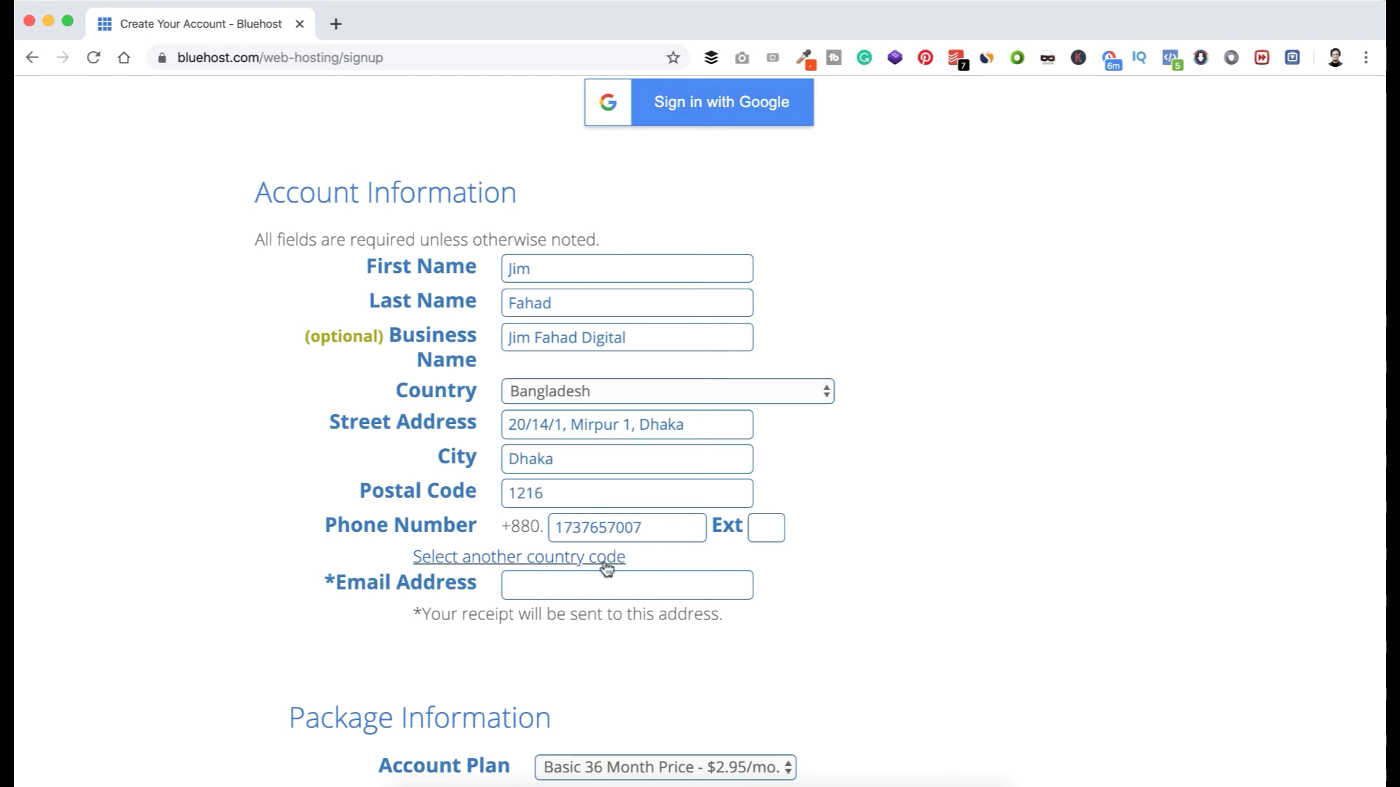
{"action": "left_click", "coordinate": [590, 583]}
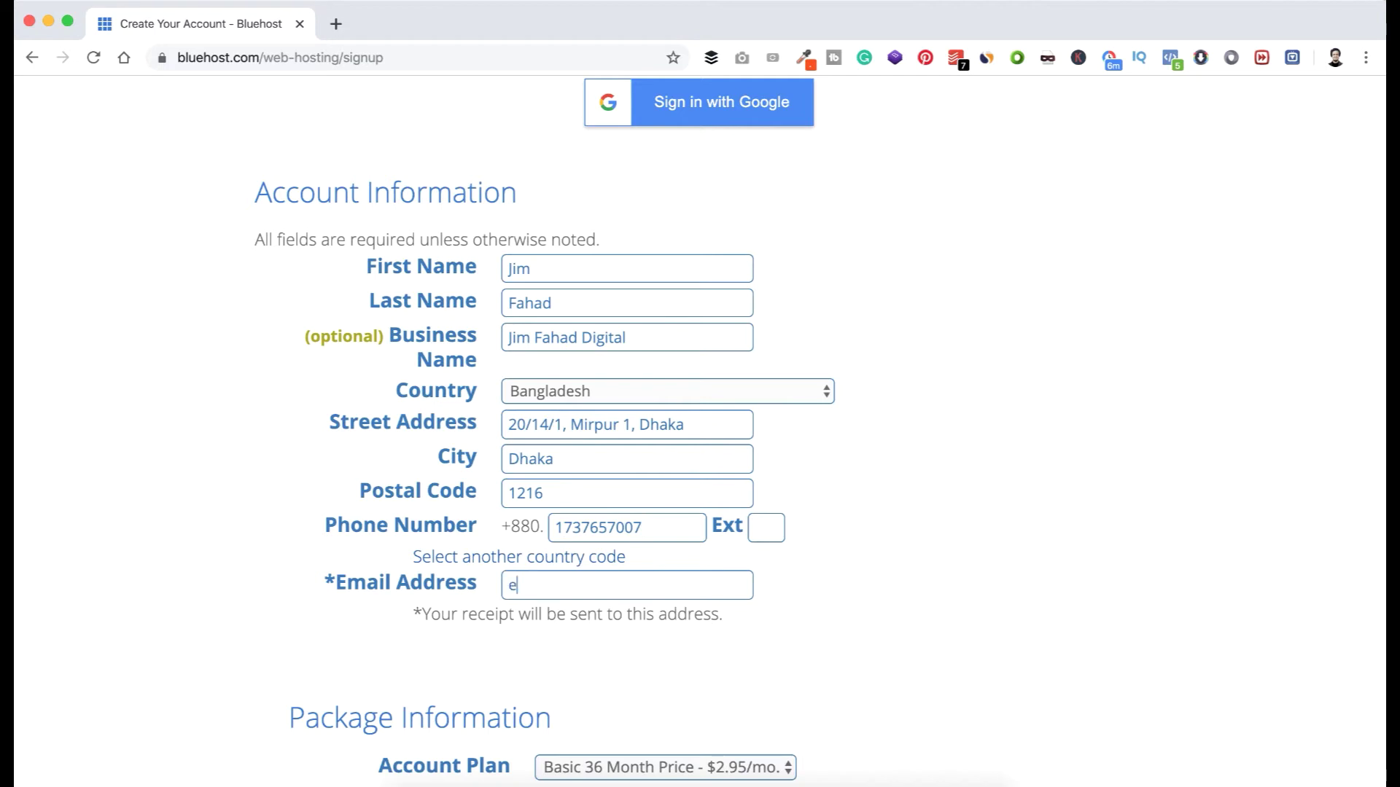
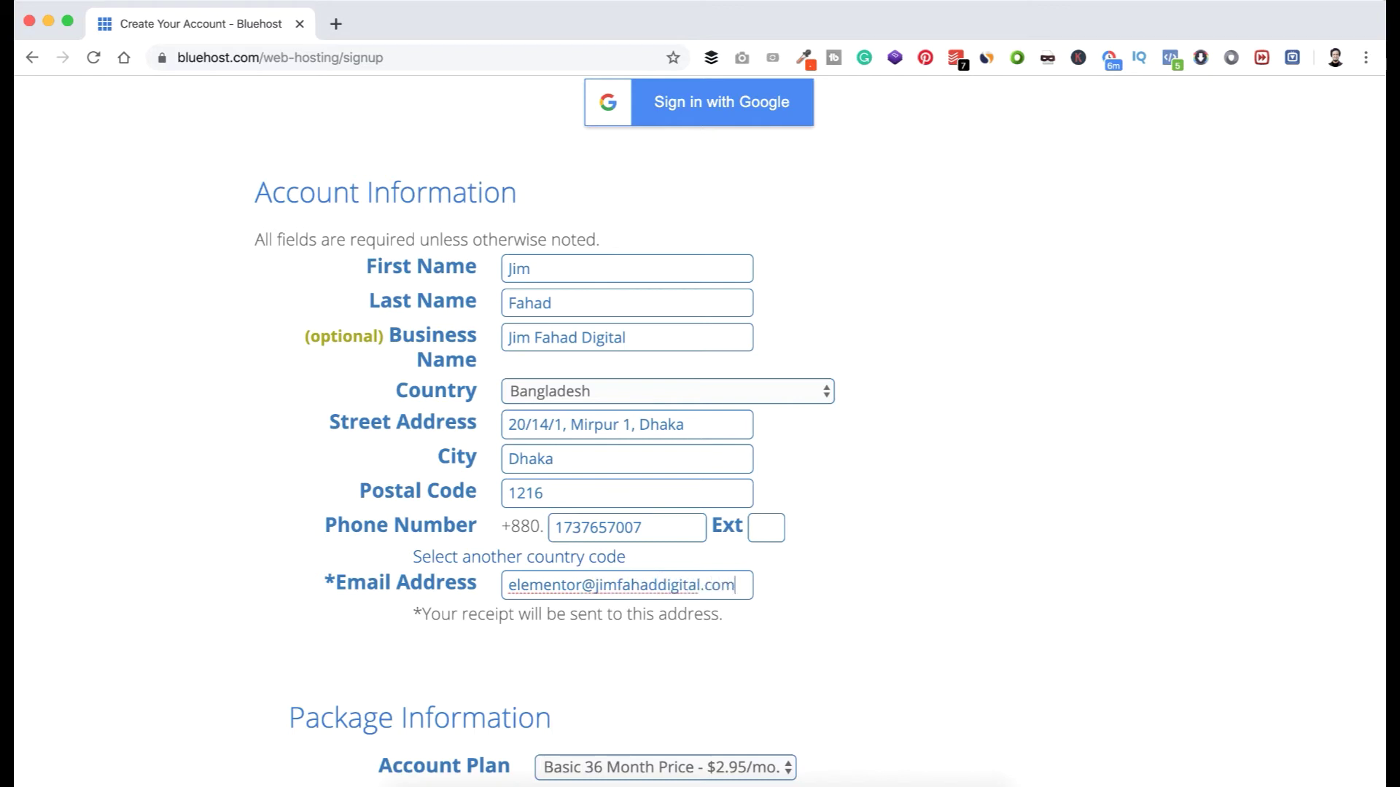
Change the account plan to Basic 12 Month at $4.95/mo, making hosting $59.40
{"action": "scroll", "coordinate": [775, 370], "scroll_direction": "down", "scroll_amount": 4}
{"action": "scroll", "coordinate": [774, 372], "scroll_direction": "down", "scroll_amount": 3}
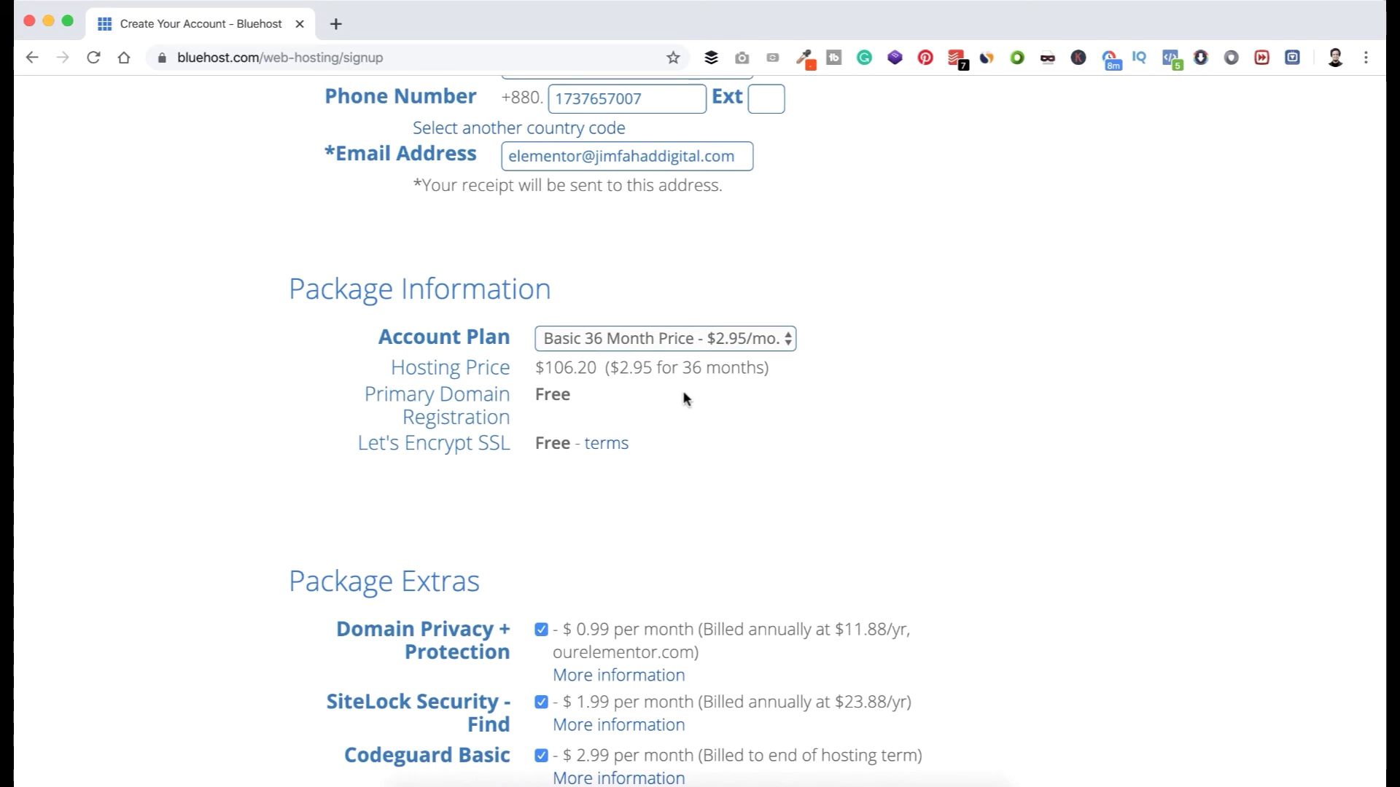
{"action": "scroll", "coordinate": [683, 396], "scroll_direction": "down", "scroll_amount": 5}
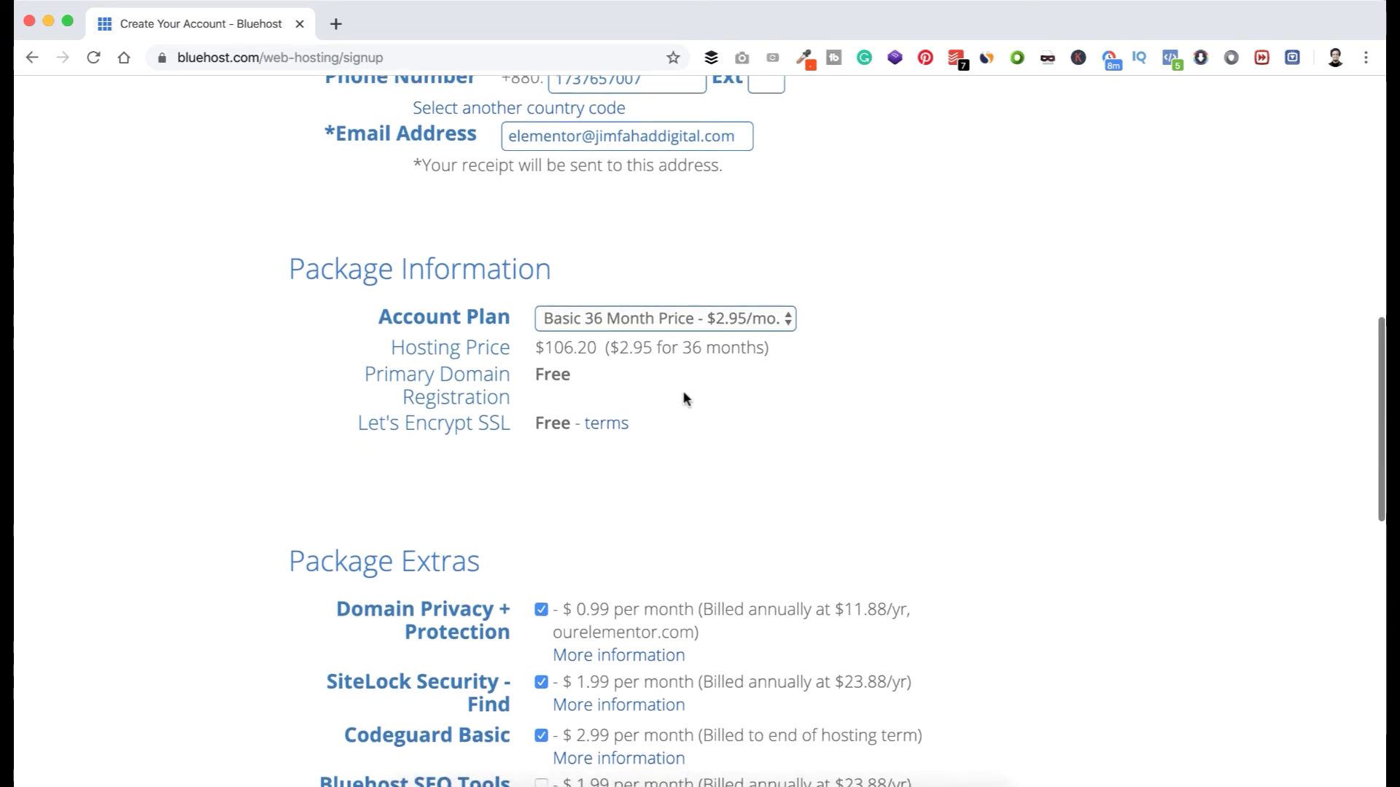
{"action": "scroll", "coordinate": [684, 396], "scroll_direction": "down", "scroll_amount": 1}
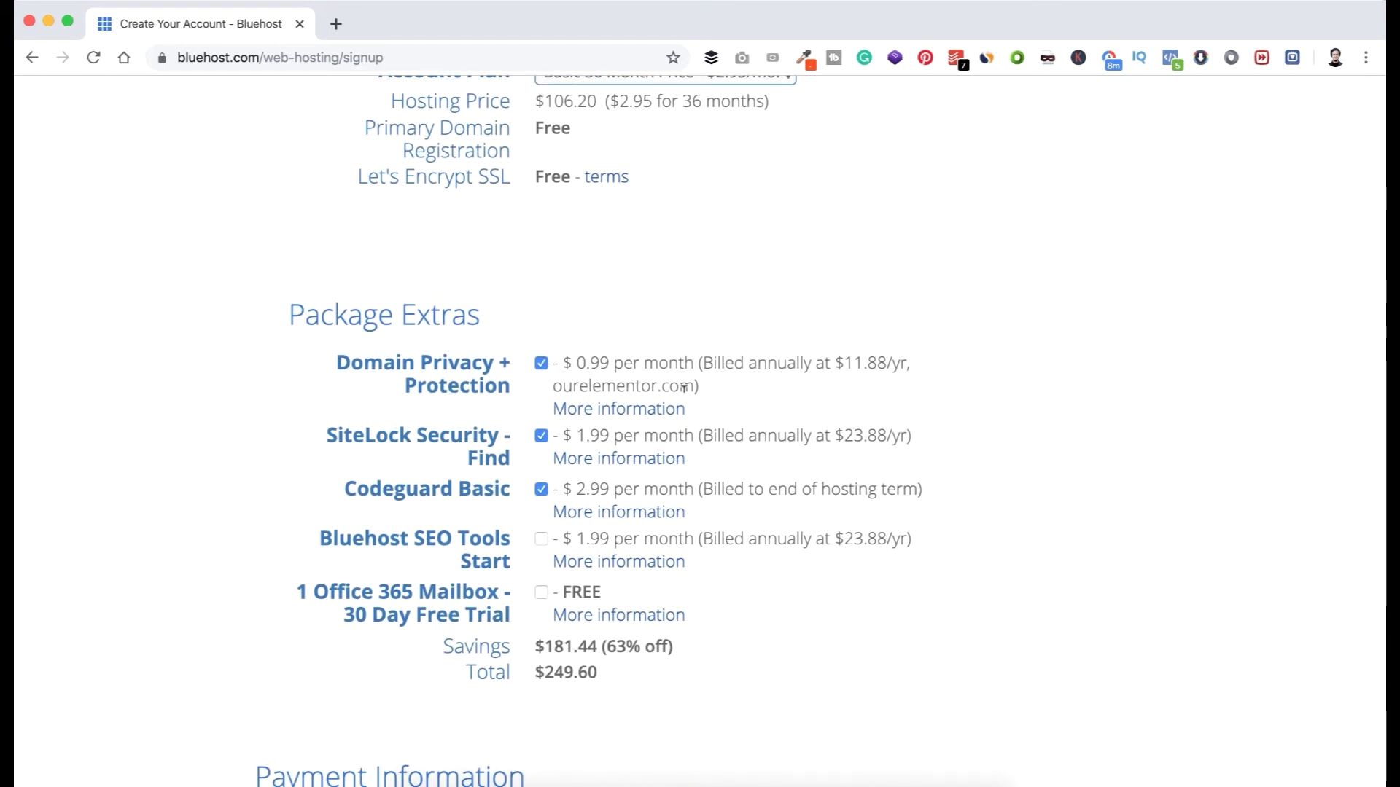
{"action": "scroll", "coordinate": [684, 387], "scroll_direction": "up", "scroll_amount": 2}
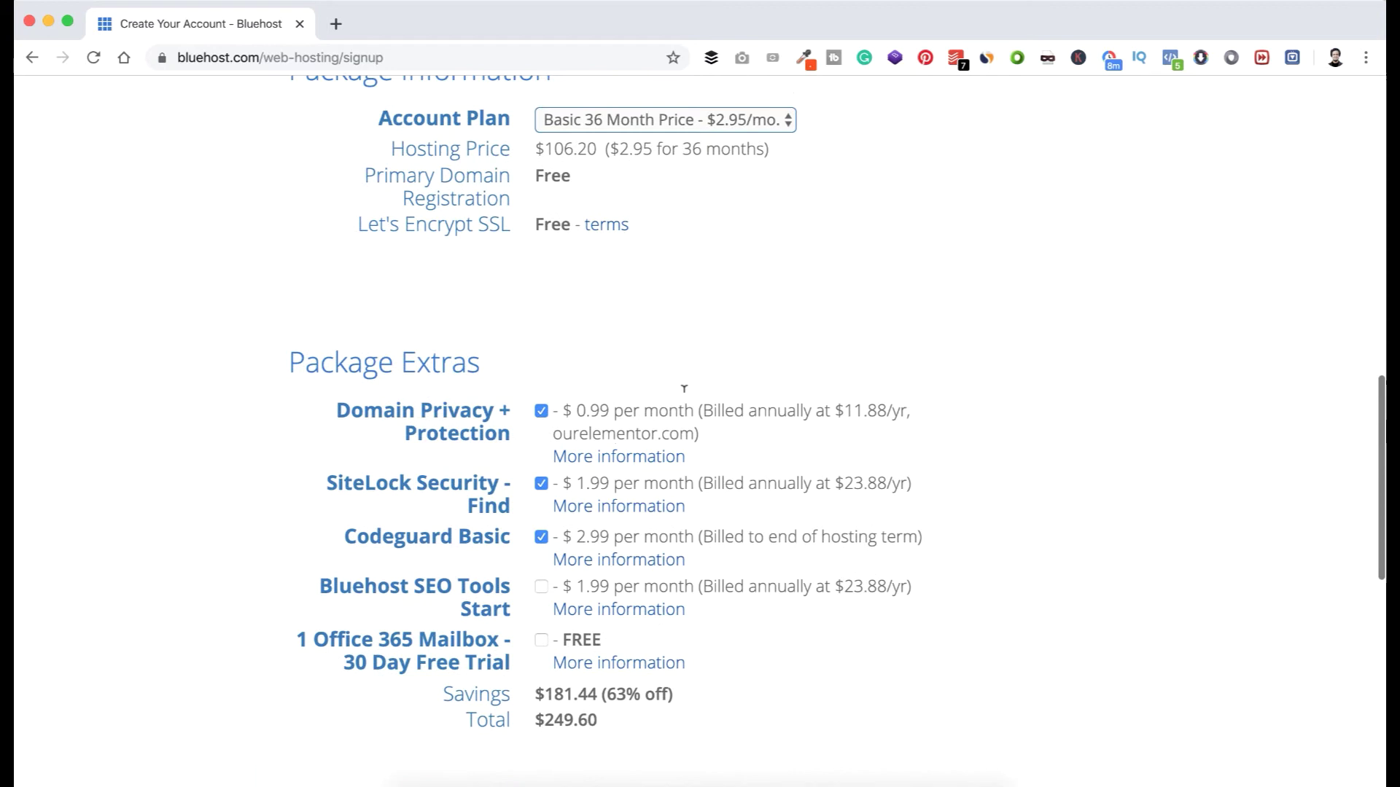
{"action": "scroll", "coordinate": [684, 389], "scroll_direction": "up", "scroll_amount": 2}
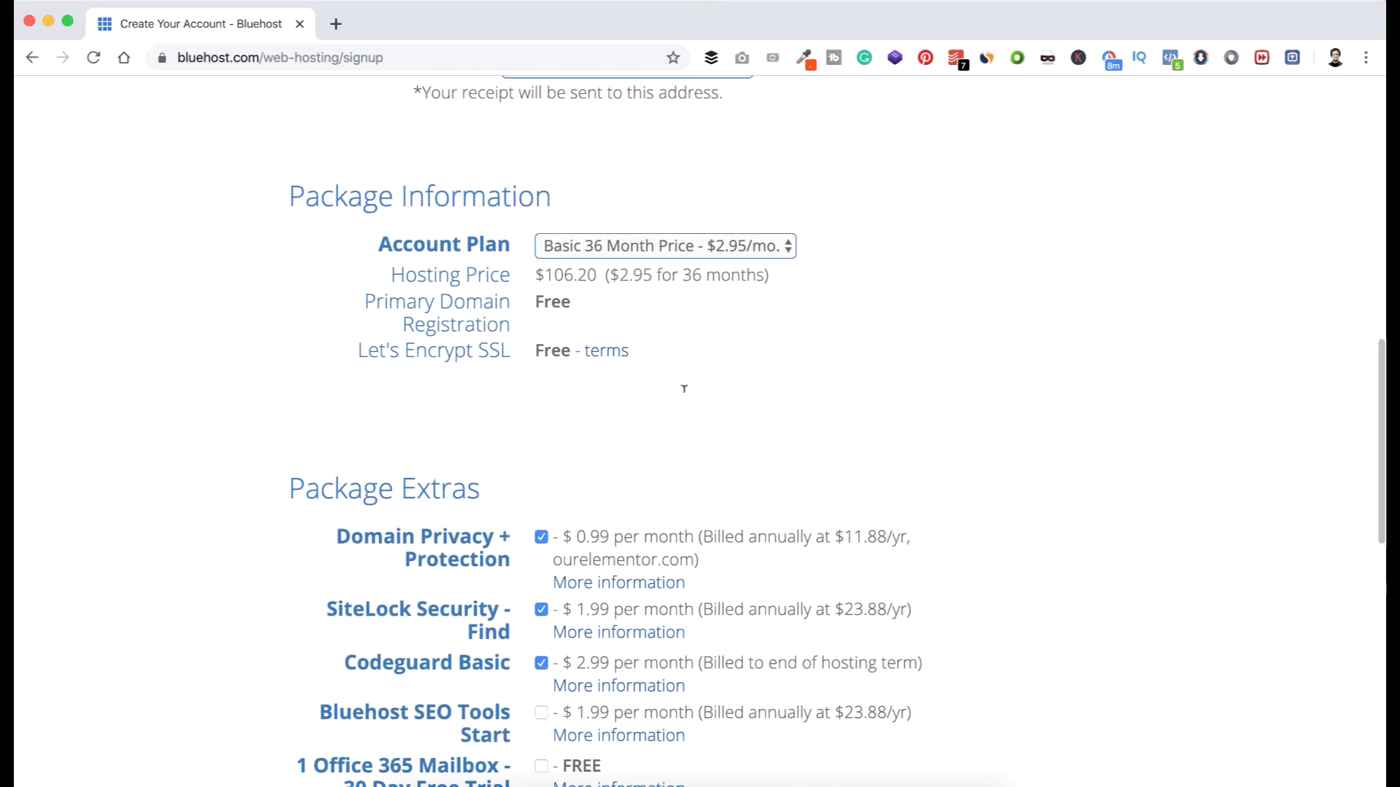
{"action": "scroll", "coordinate": [683, 388], "scroll_direction": "up", "scroll_amount": 1}
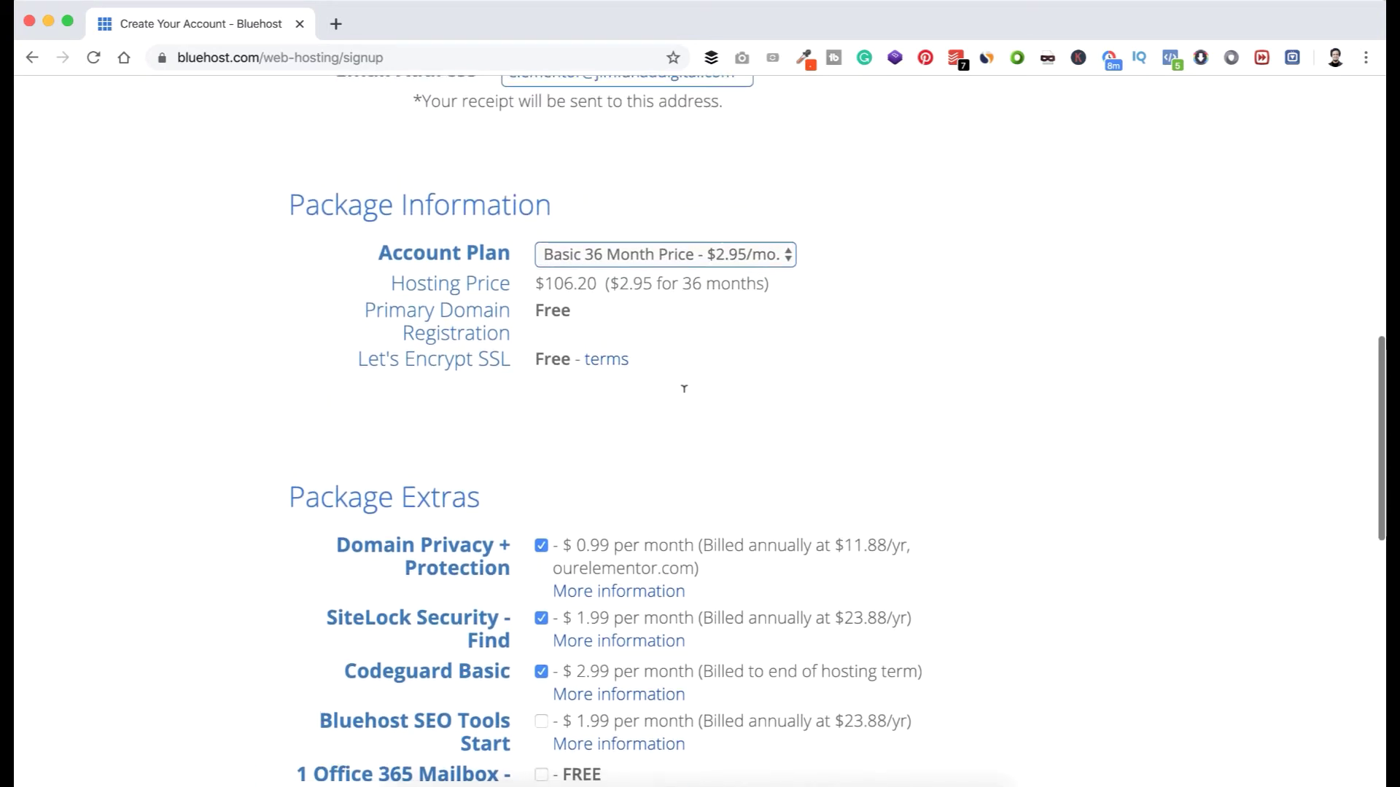
{"action": "left_click", "coordinate": [678, 256]}
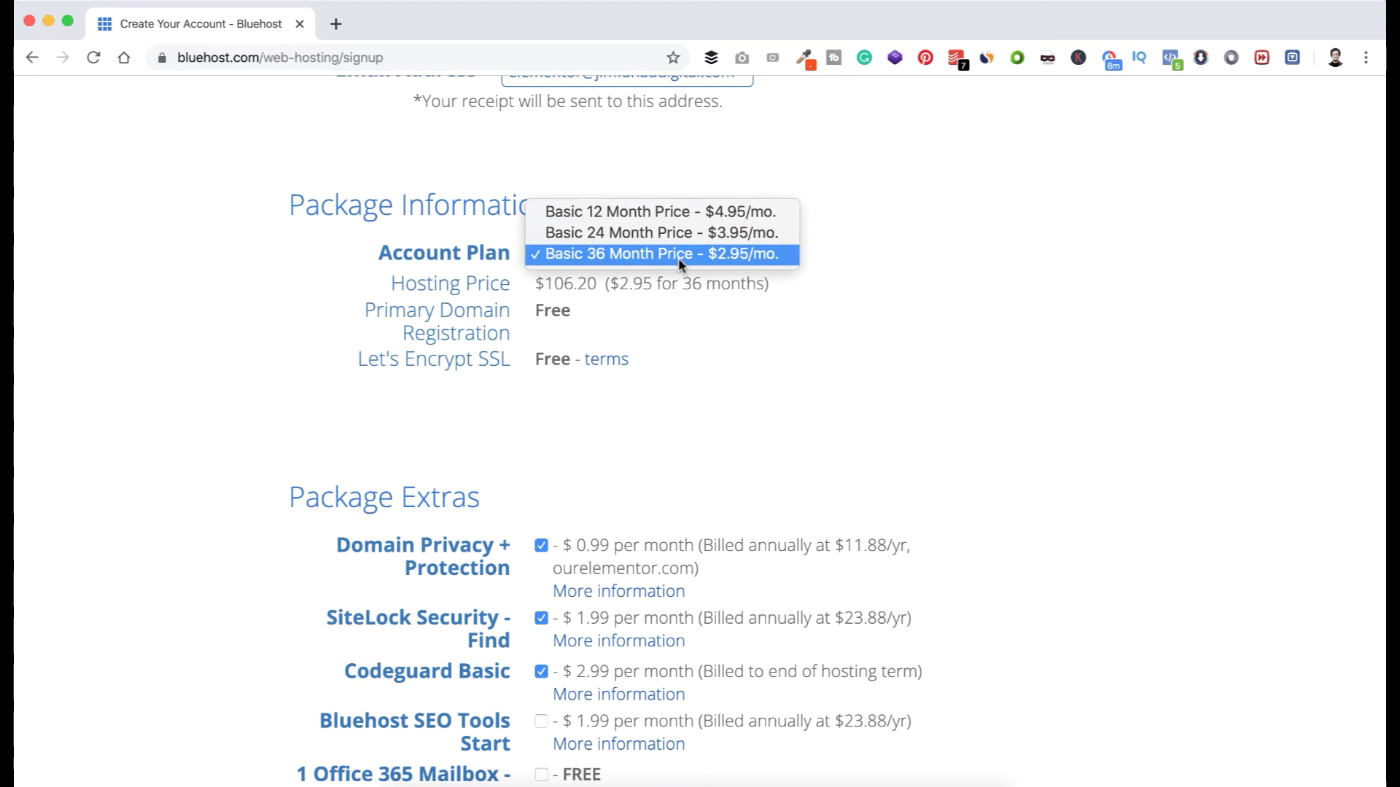
{"action": "left_click", "coordinate": [672, 212]}
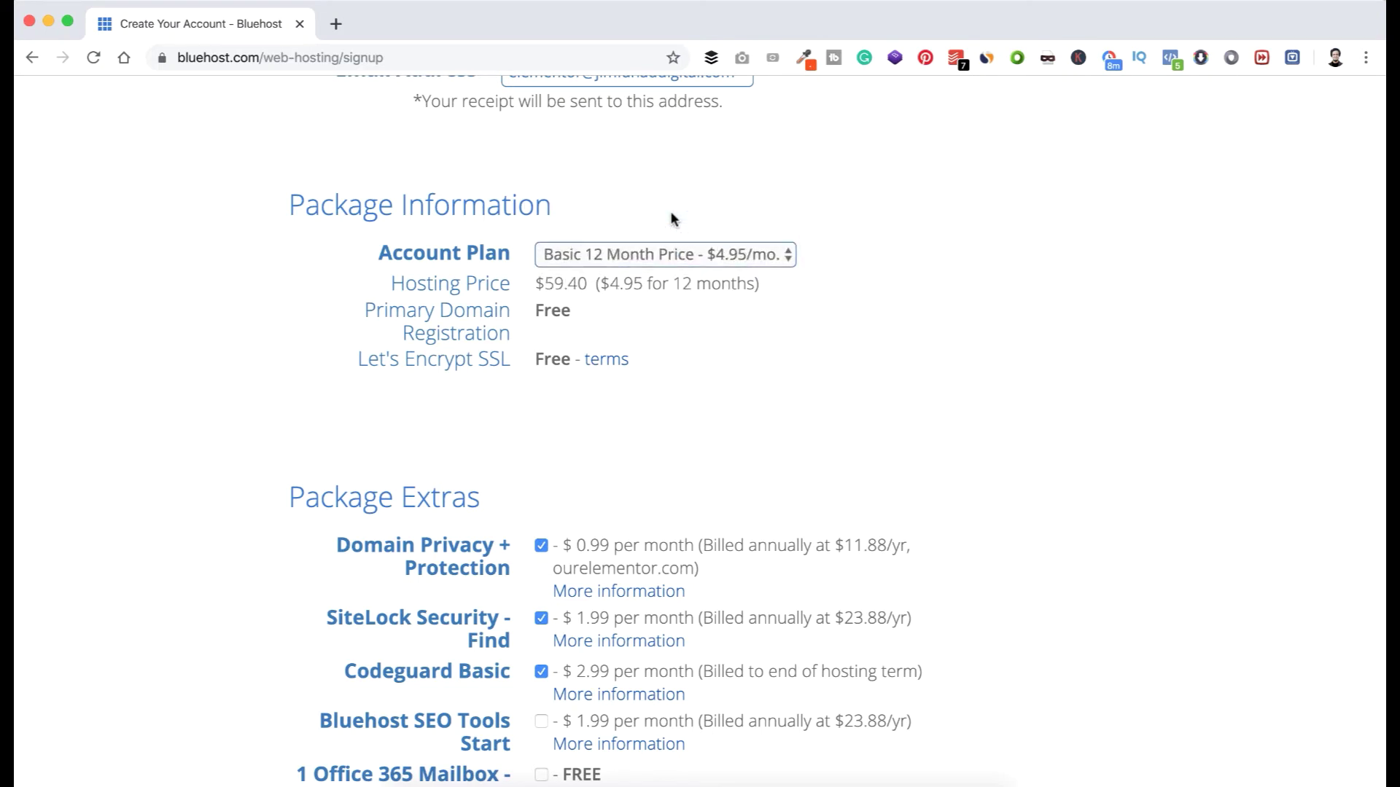
{"action": "scroll", "coordinate": [663, 401], "scroll_direction": "down", "scroll_amount": 3}
{"action": "scroll", "coordinate": [664, 409], "scroll_direction": "down", "scroll_amount": 3}
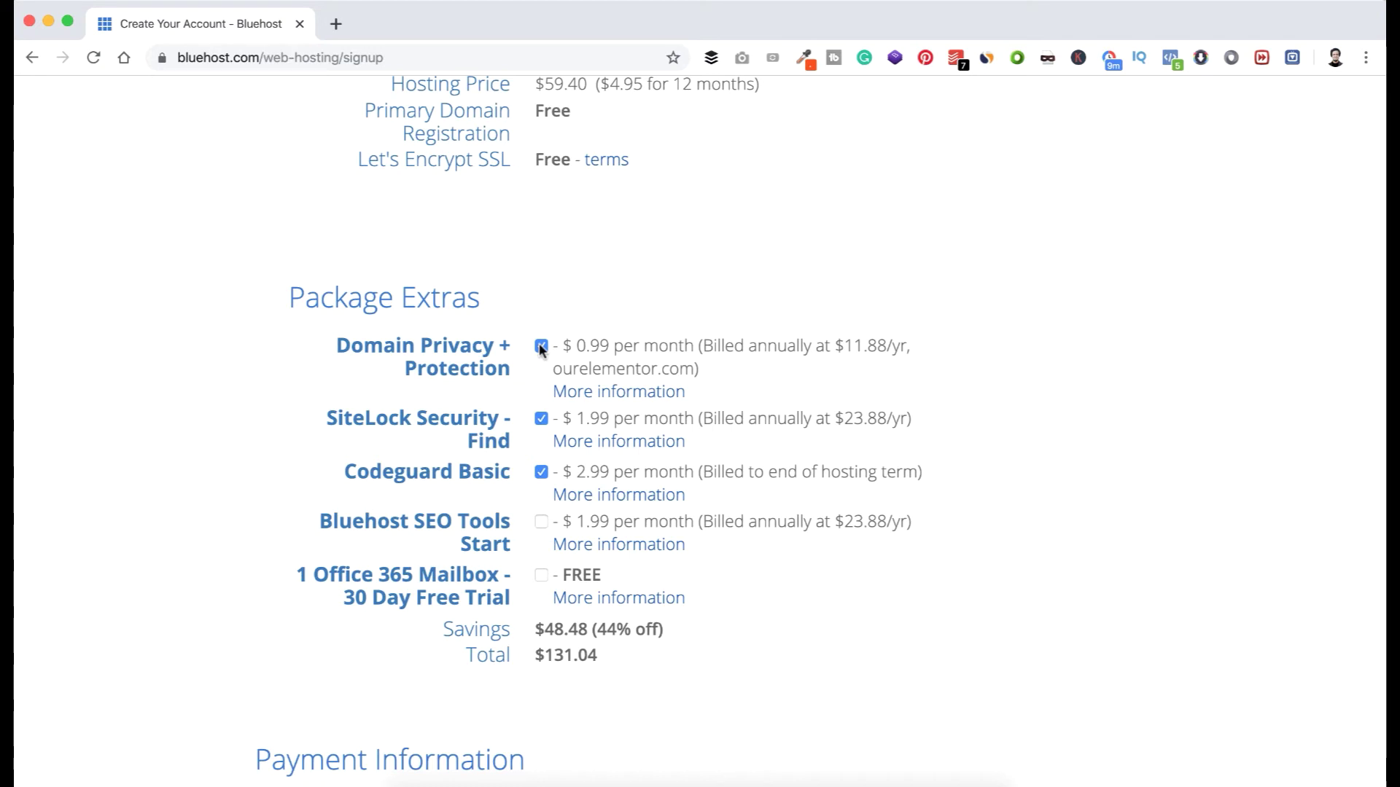
Uncheck Domain Privacy + Protection (confirming Turn It Off), SiteLock Security and Codeguard Basic
{"action": "left_click", "coordinate": [540, 345]}
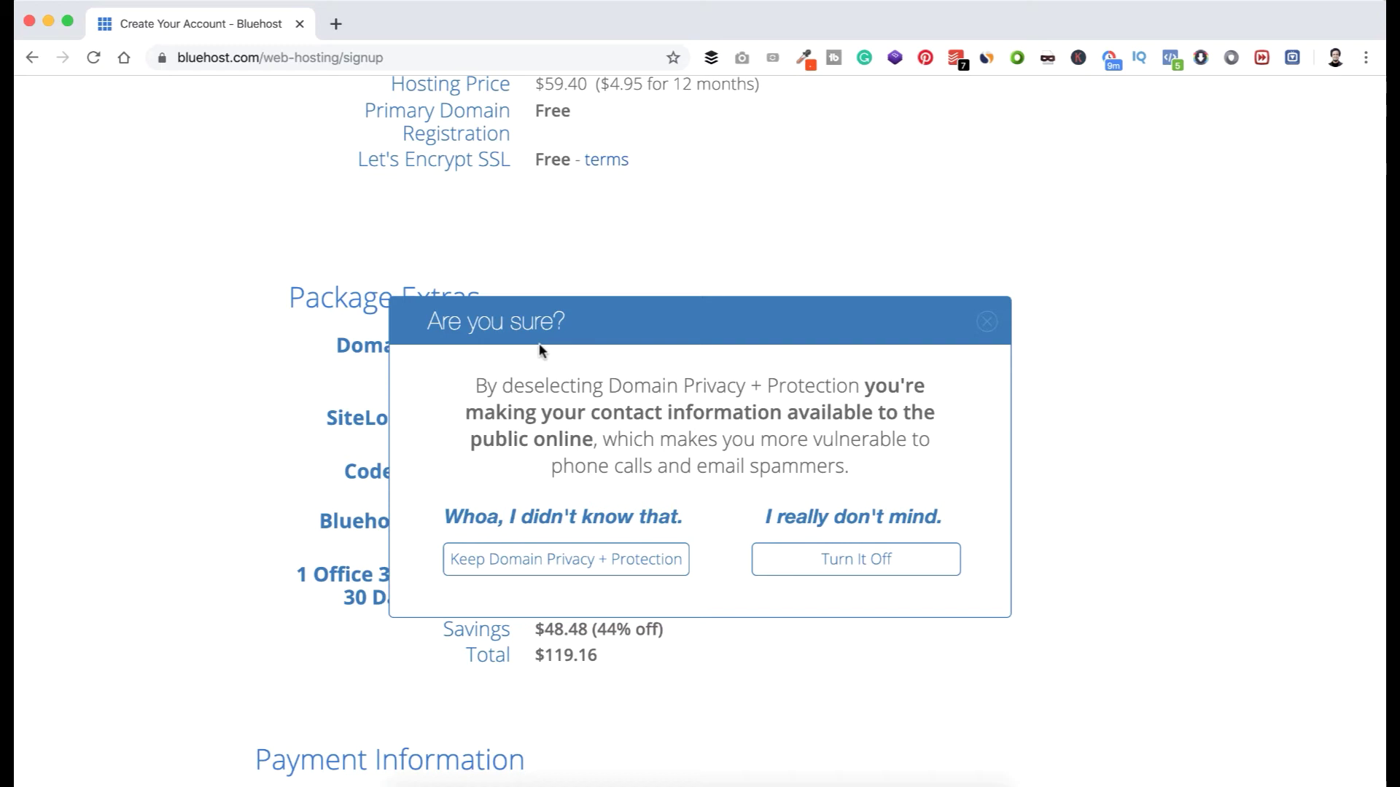
{"action": "left_click", "coordinate": [796, 561]}
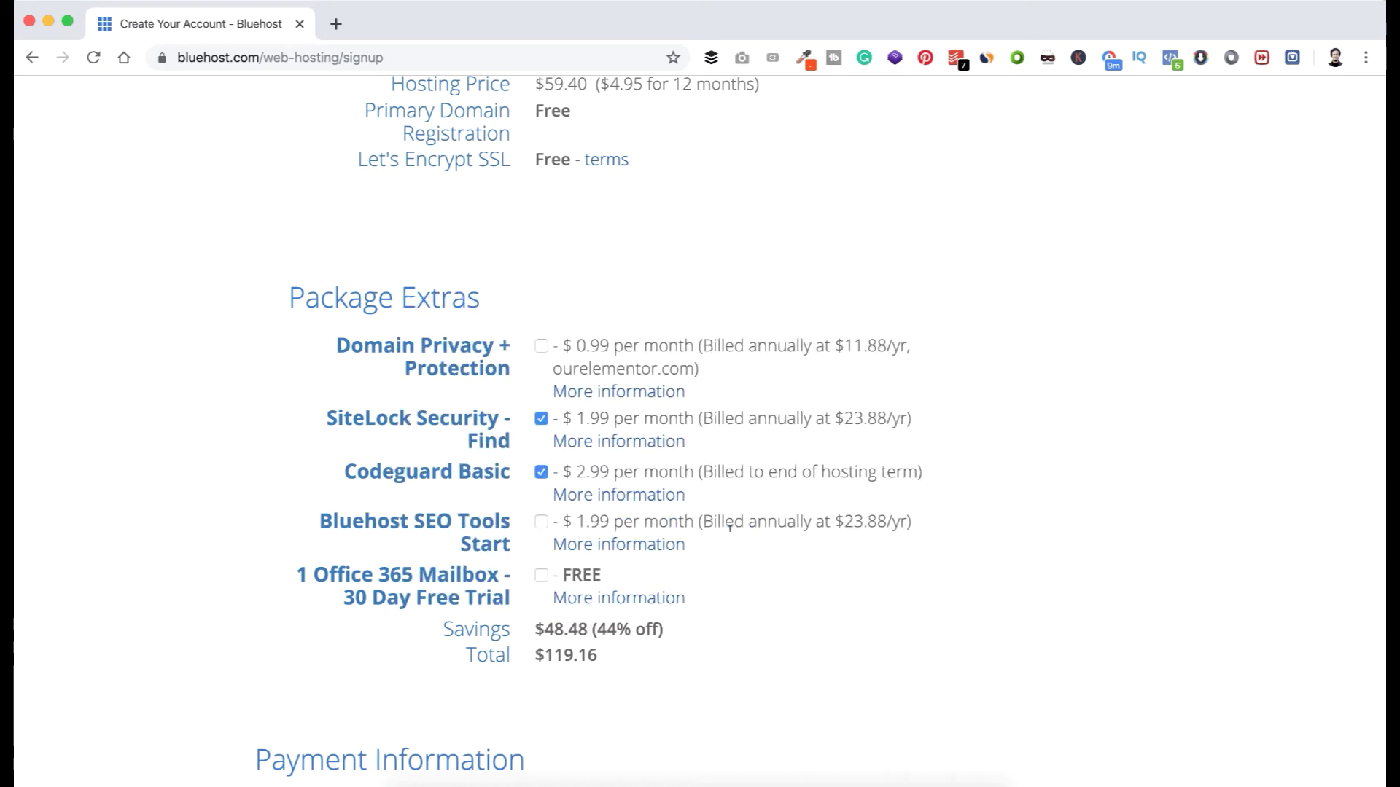
{"action": "scroll", "coordinate": [656, 467], "scroll_direction": "down", "scroll_amount": 1}
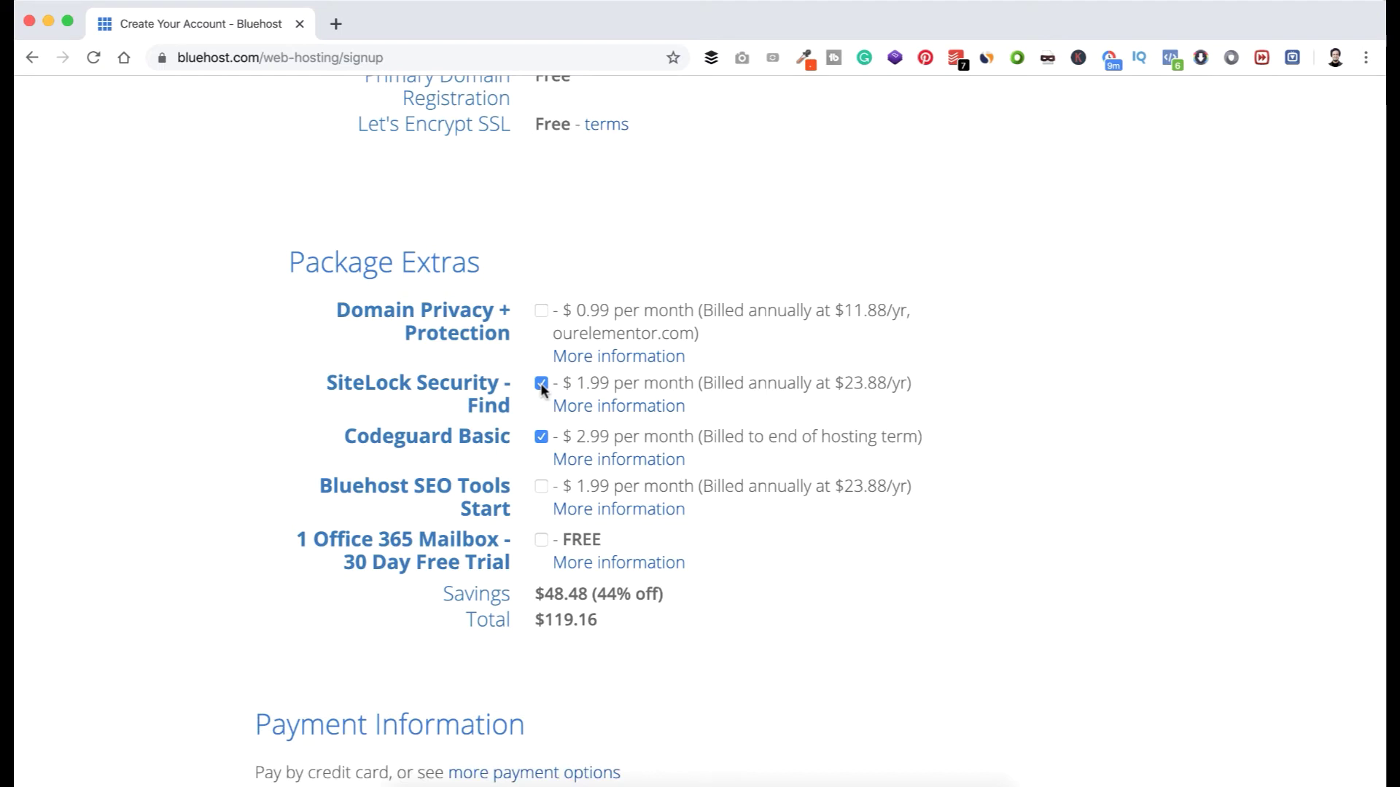
{"action": "left_click", "coordinate": [541, 384]}
{"action": "left_click", "coordinate": [542, 437]}
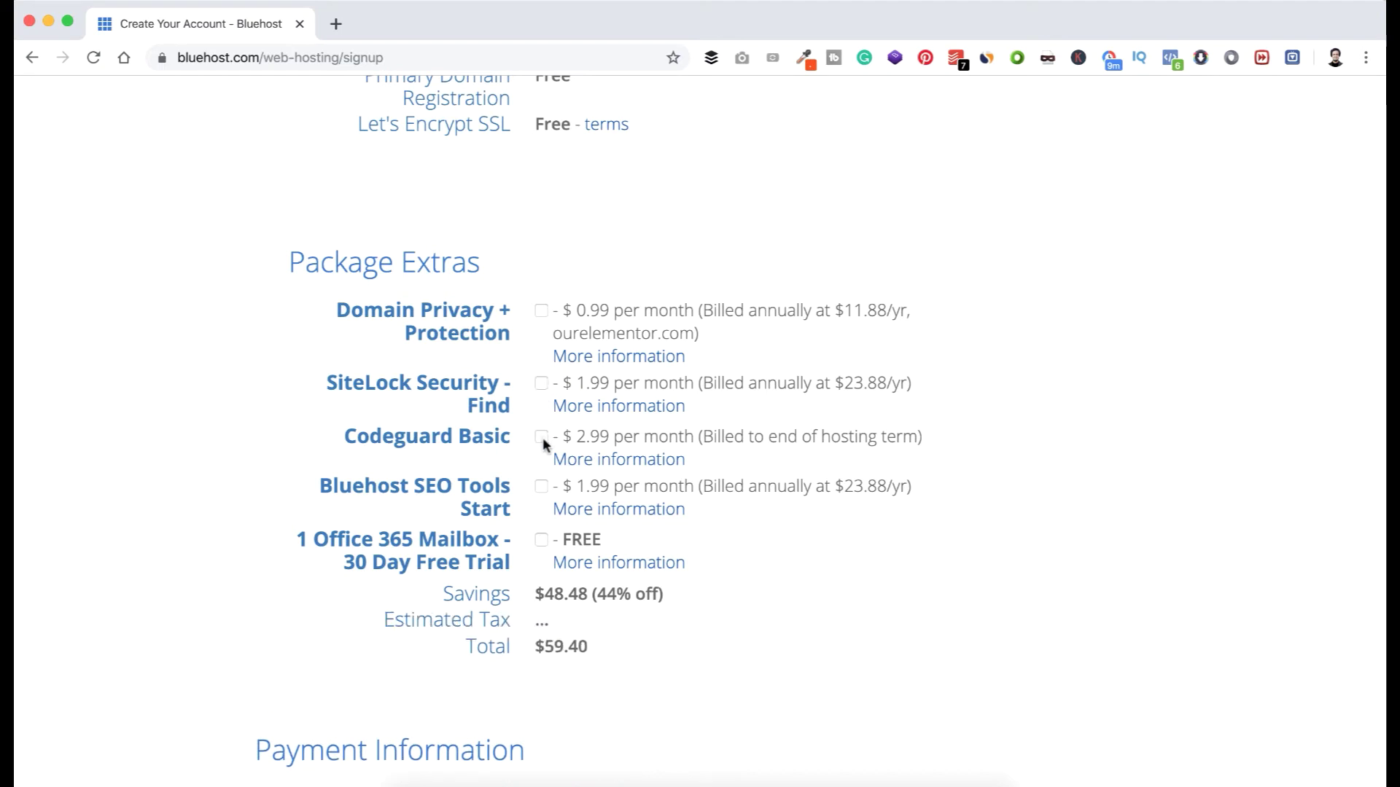
{"action": "scroll", "coordinate": [545, 466], "scroll_direction": "down", "scroll_amount": 2}
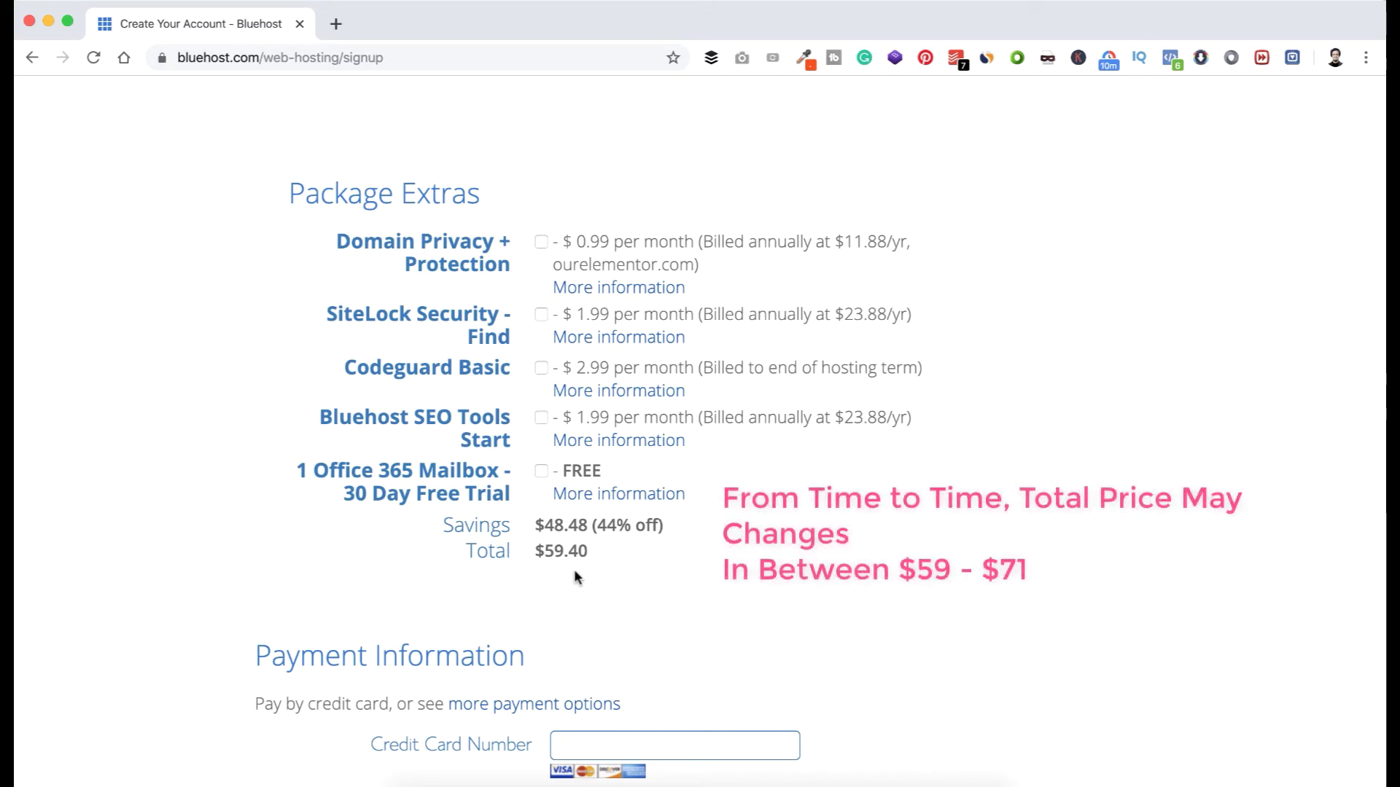
Pay with the saved Mastercard, entering its security code, and submit the hosting purchase
{"action": "scroll", "coordinate": [575, 576], "scroll_direction": "down", "scroll_amount": 5}
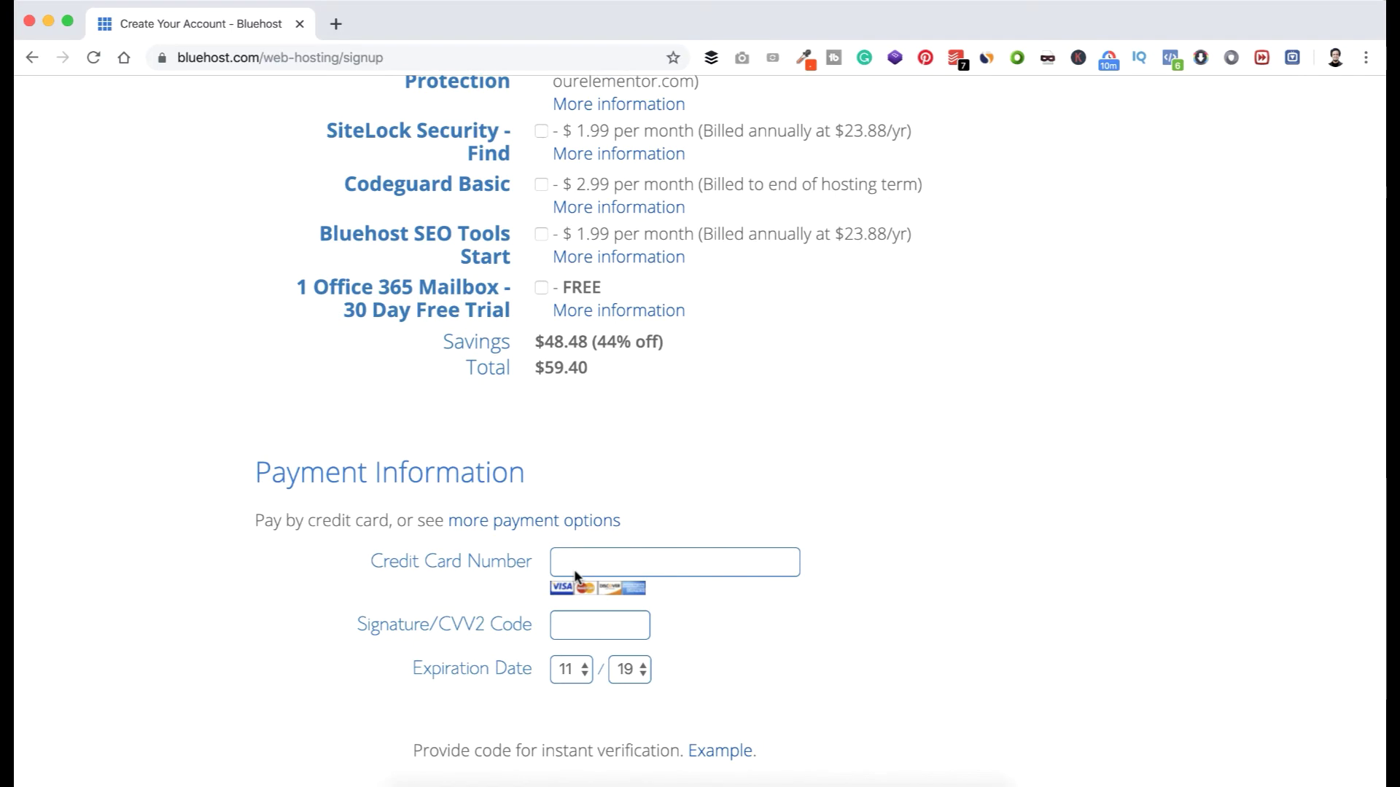
{"action": "left_click", "coordinate": [575, 576]}
{"action": "scroll", "coordinate": [646, 406], "scroll_direction": "down", "scroll_amount": 2}
{"action": "left_click", "coordinate": [612, 452]}
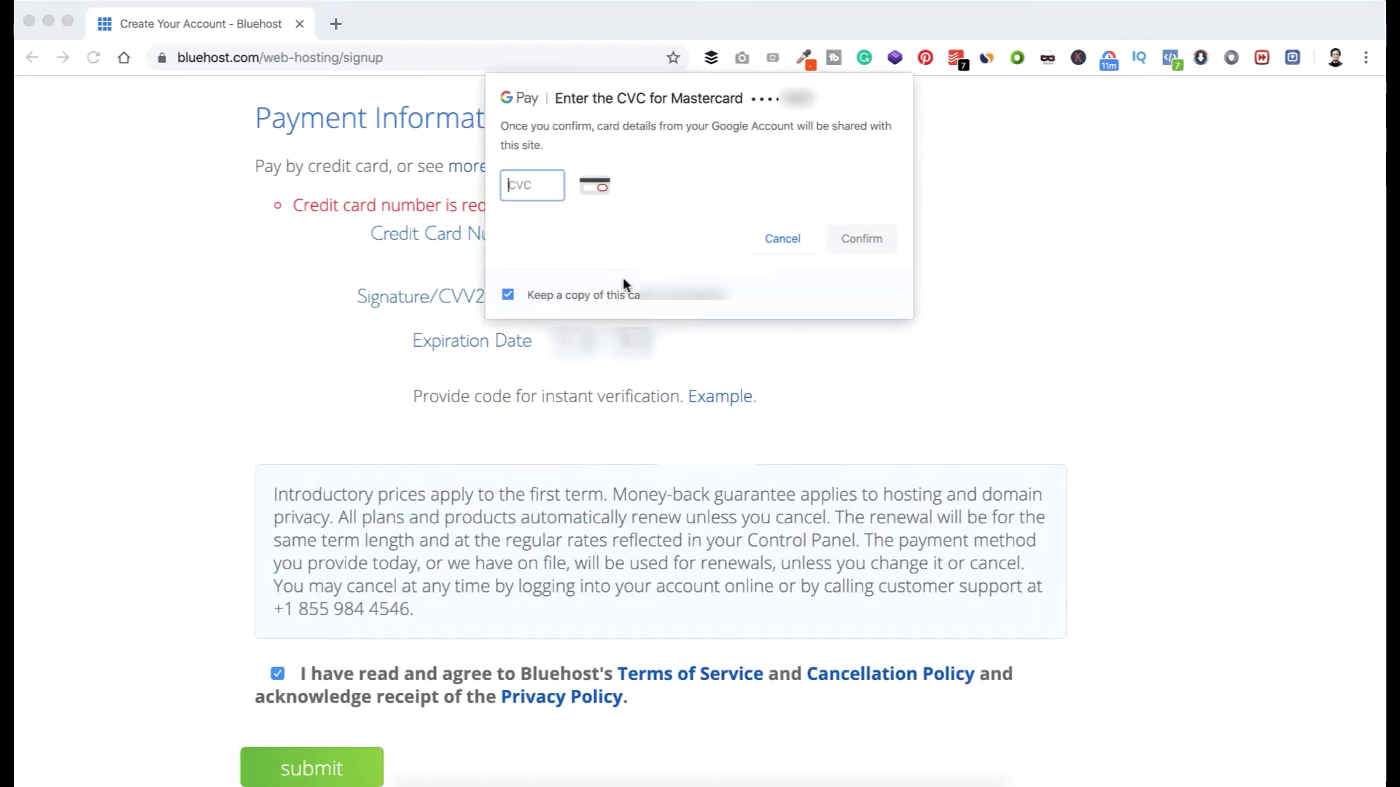
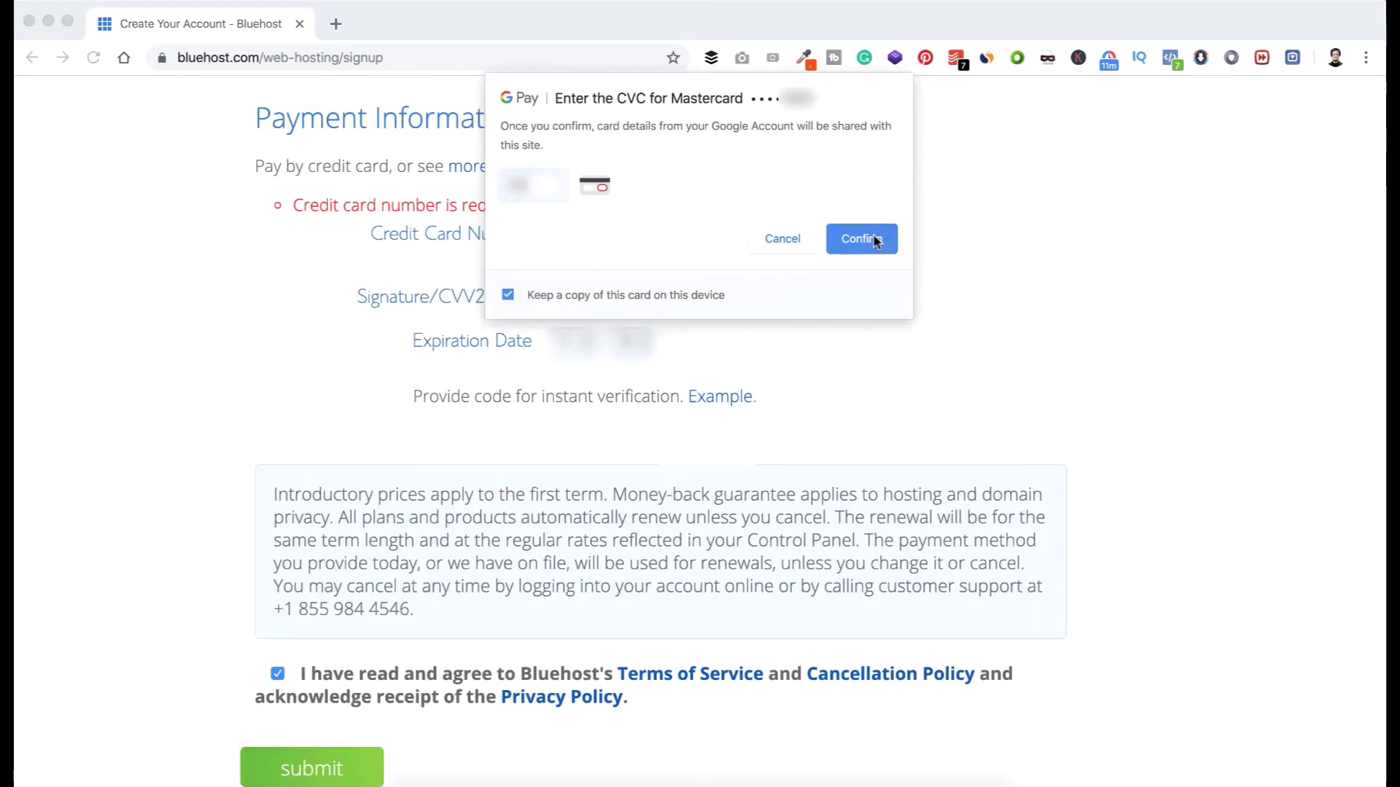
{"action": "left_click", "coordinate": [874, 239]}
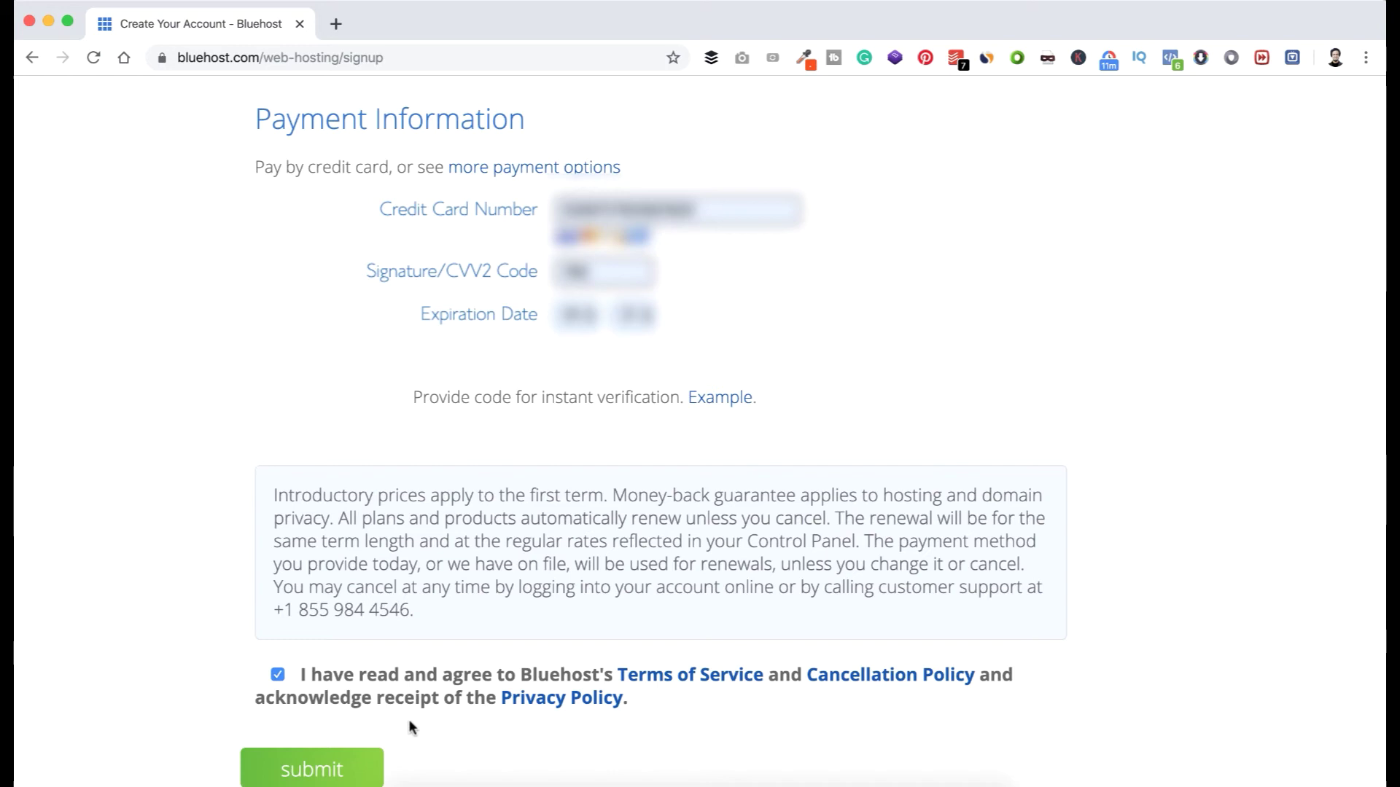
{"action": "left_click", "coordinate": [357, 769]}
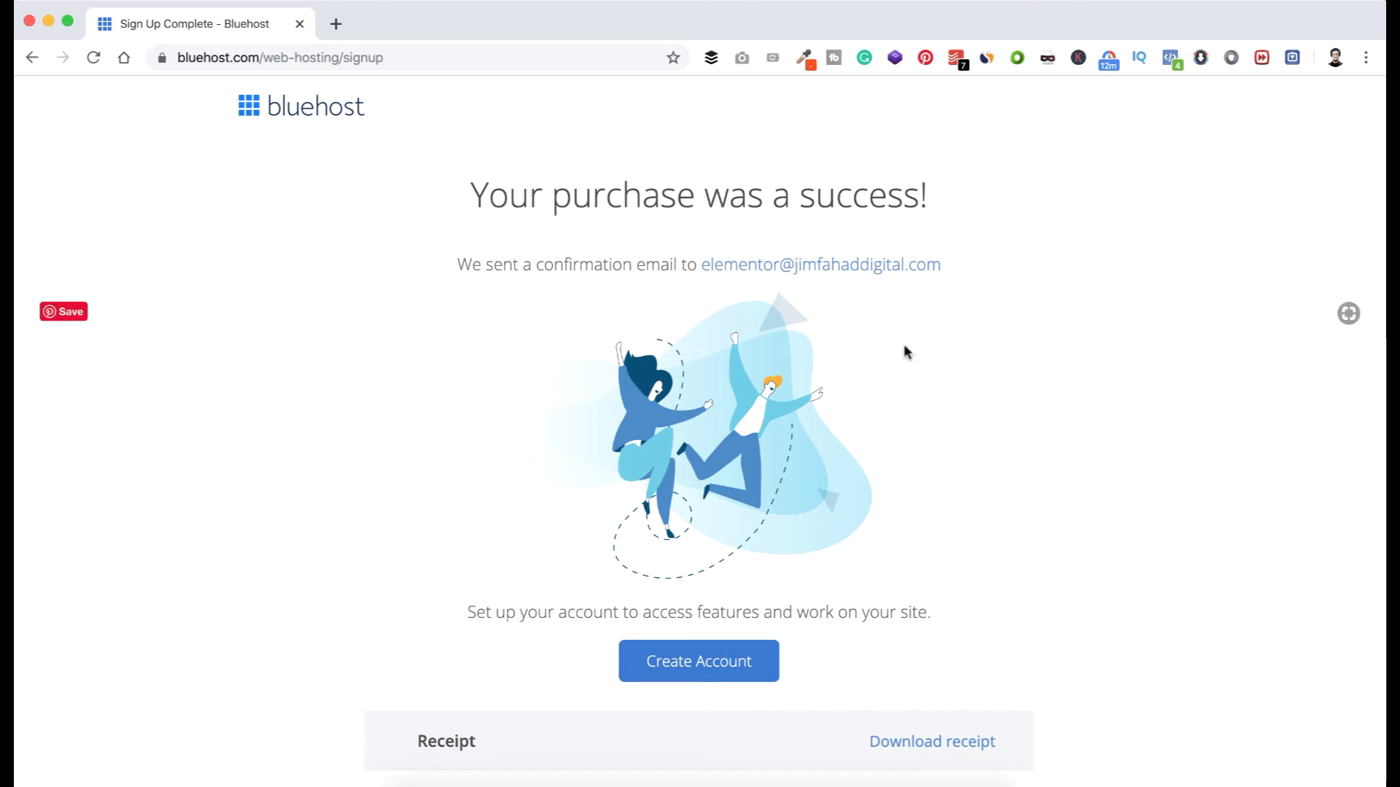
{"action": "scroll", "coordinate": [908, 340], "scroll_direction": "down", "scroll_amount": 5}
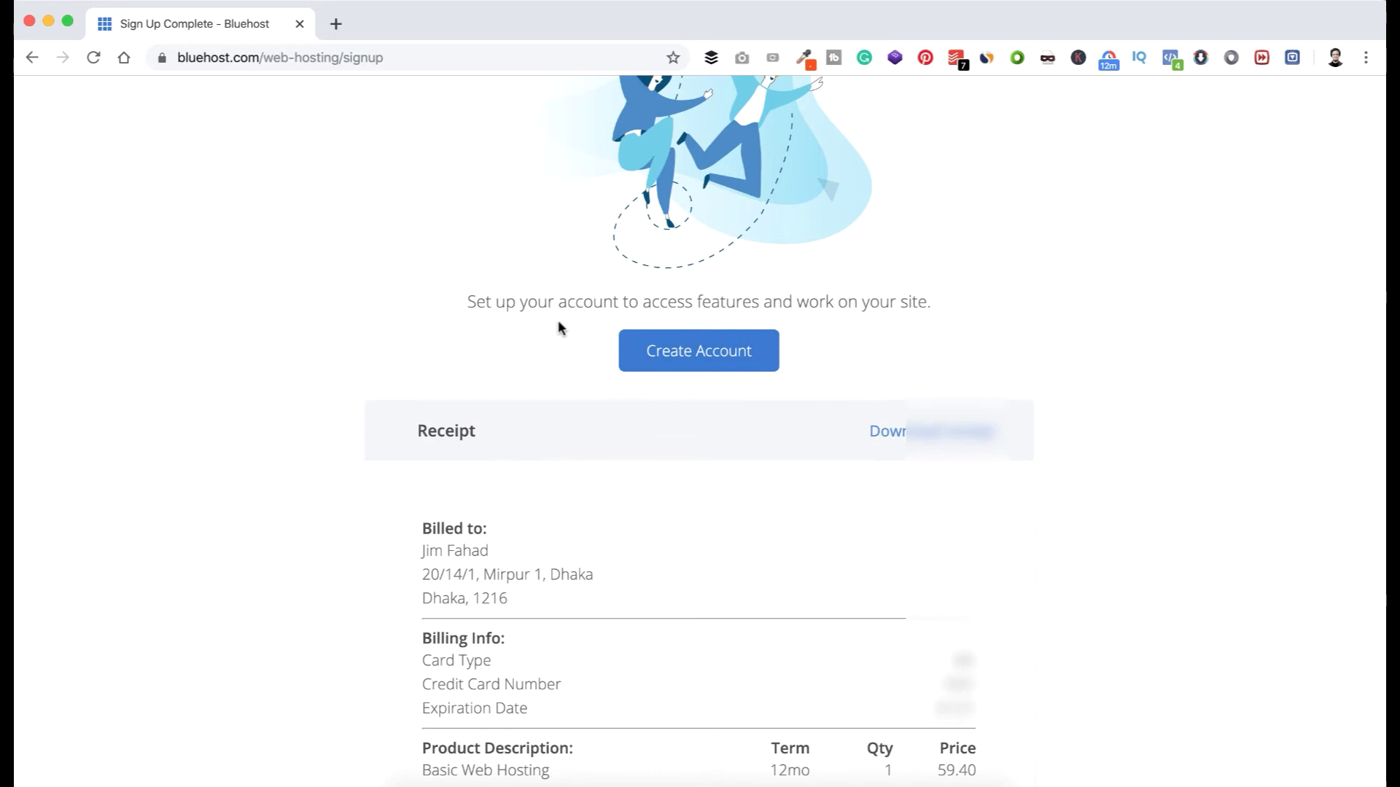
{"action": "scroll", "coordinate": [740, 429], "scroll_direction": "down", "scroll_amount": 4}
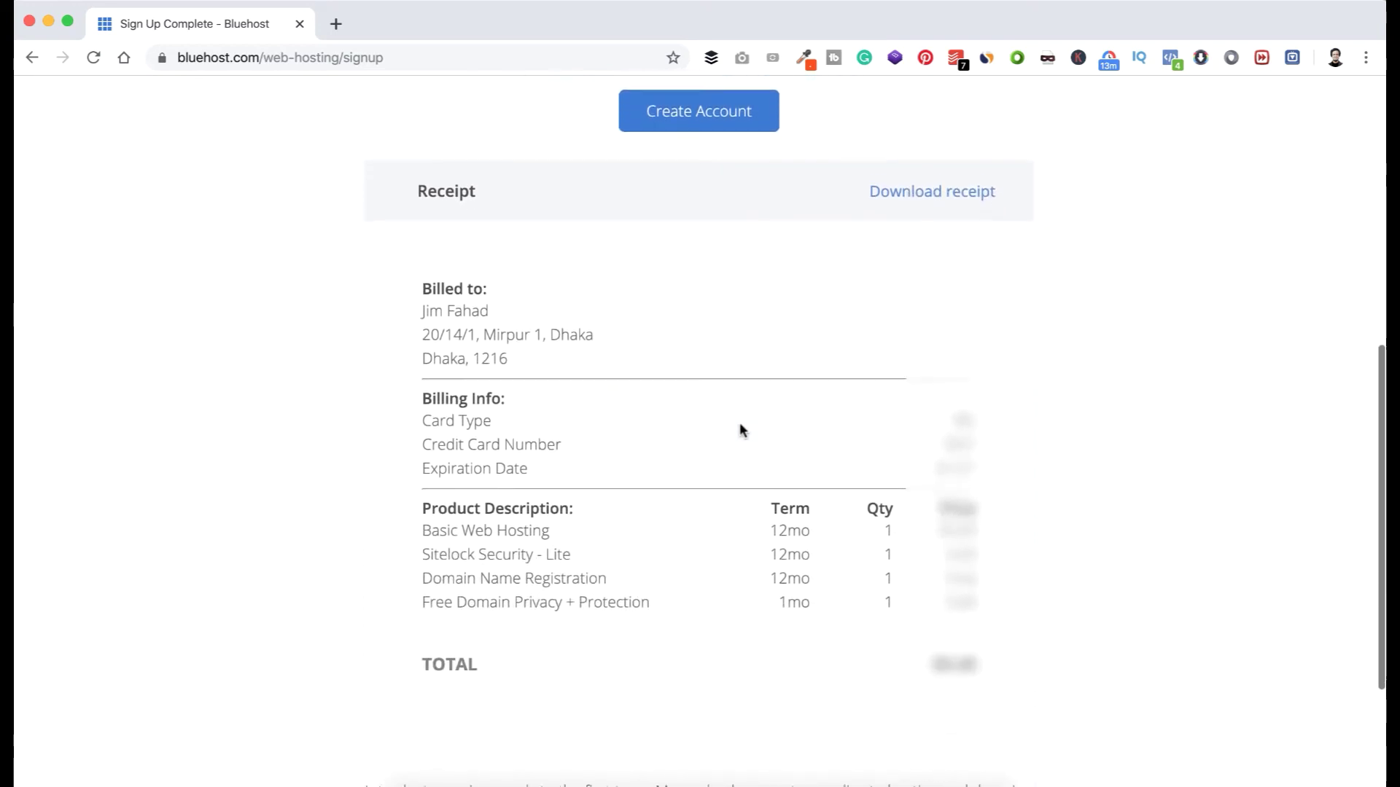
{"action": "scroll", "coordinate": [740, 425], "scroll_direction": "up", "scroll_amount": 1}
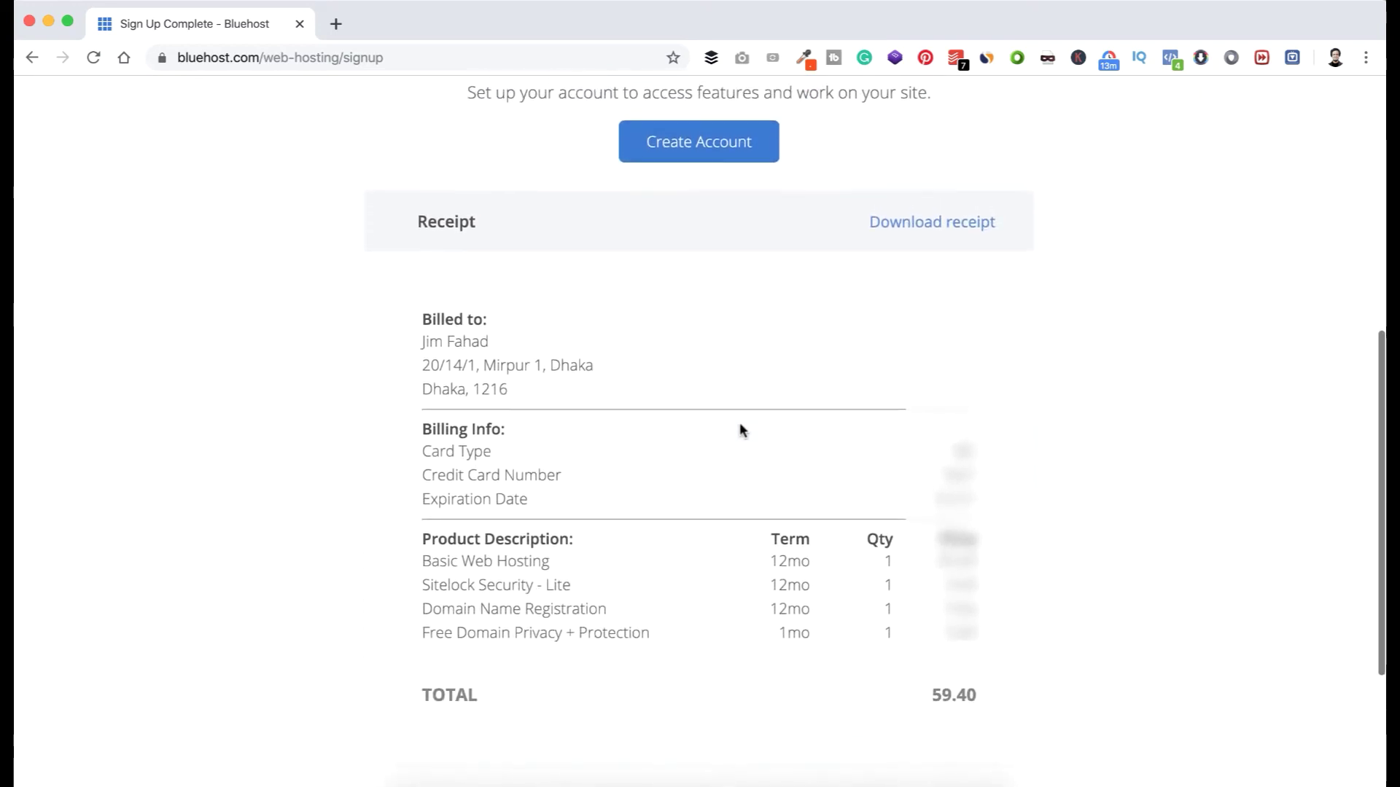
{"action": "scroll", "coordinate": [740, 426], "scroll_direction": "up", "scroll_amount": 1}
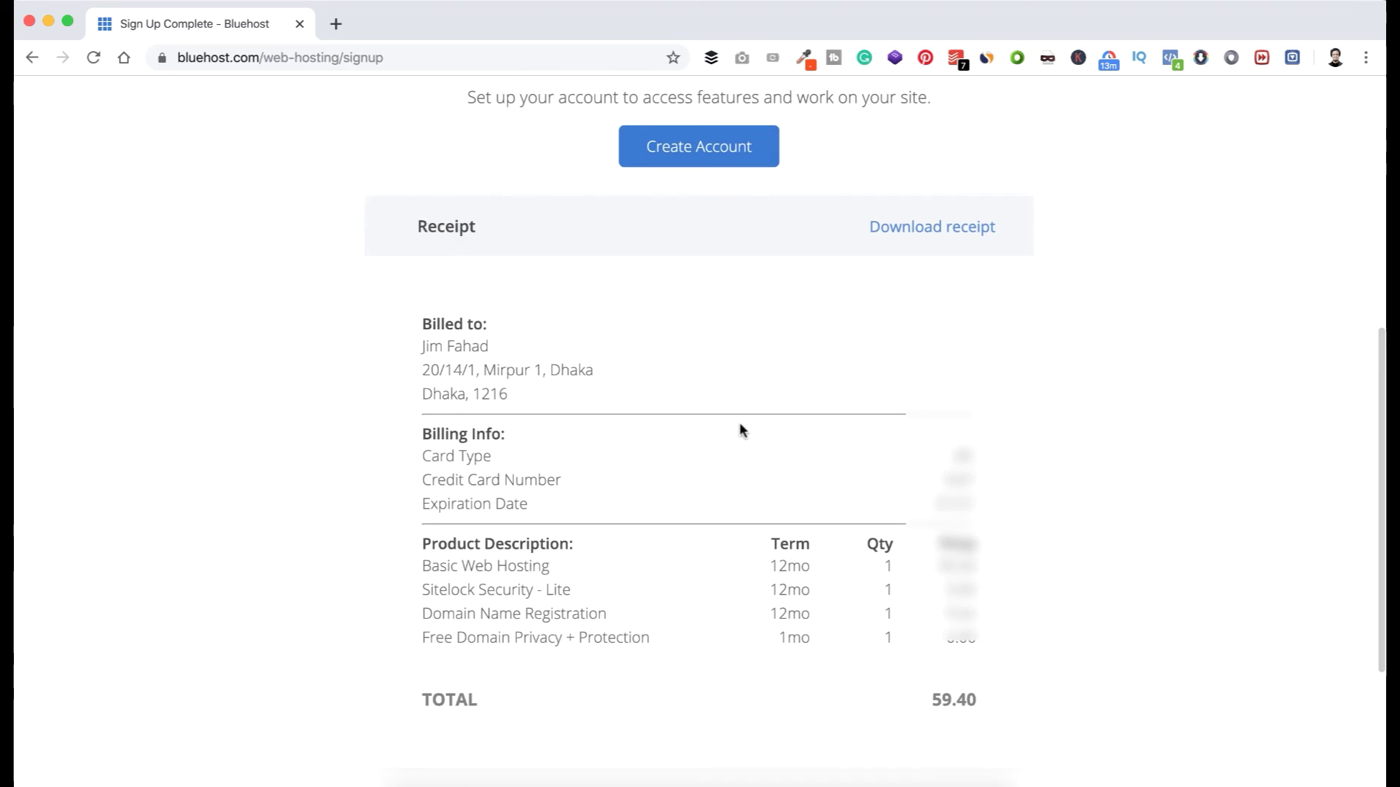
{"action": "scroll", "coordinate": [739, 426], "scroll_direction": "up", "scroll_amount": 3}
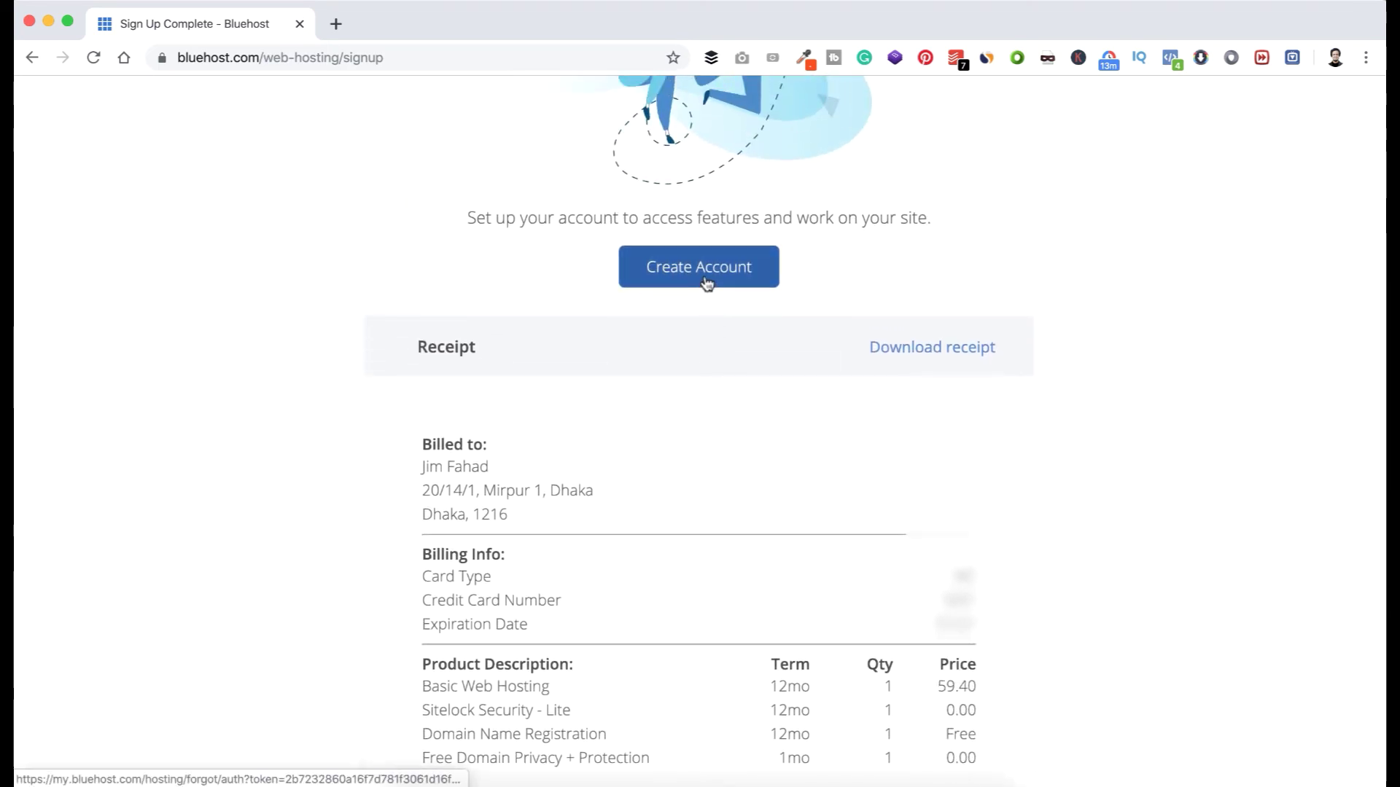
Enter and retype a new account password, accept the terms, and create the account
{"action": "left_click", "coordinate": [706, 281]}
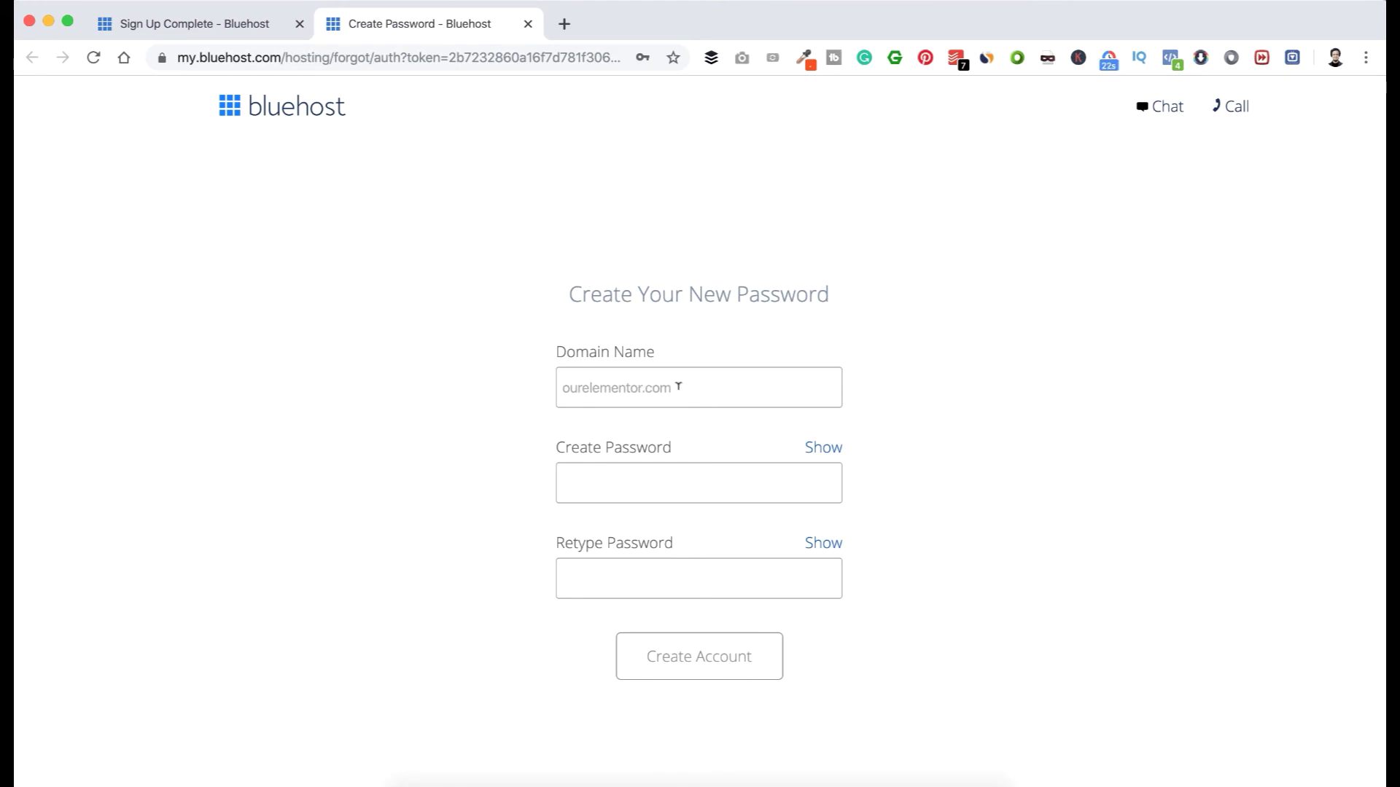
{"action": "left_click", "coordinate": [679, 386]}
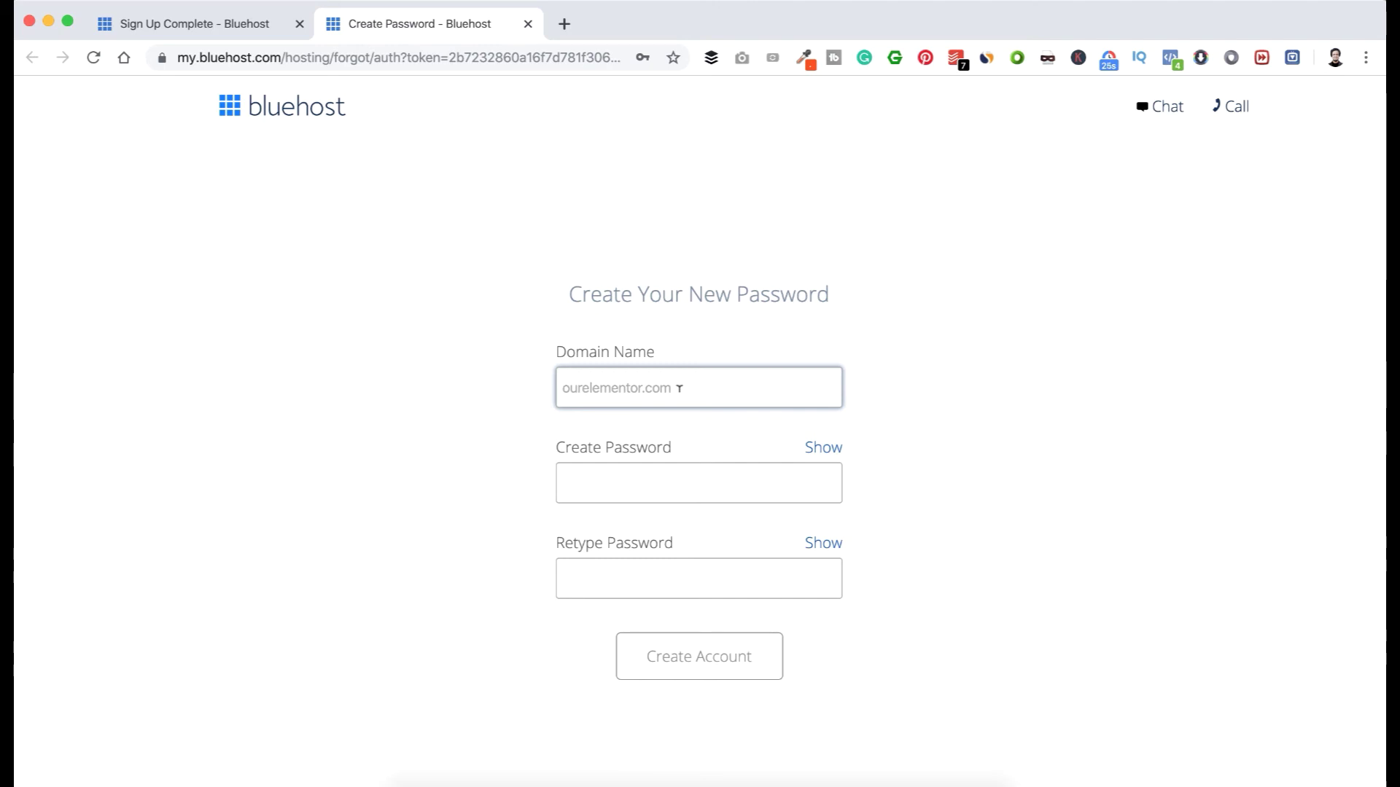
{"action": "left_click", "coordinate": [598, 483]}
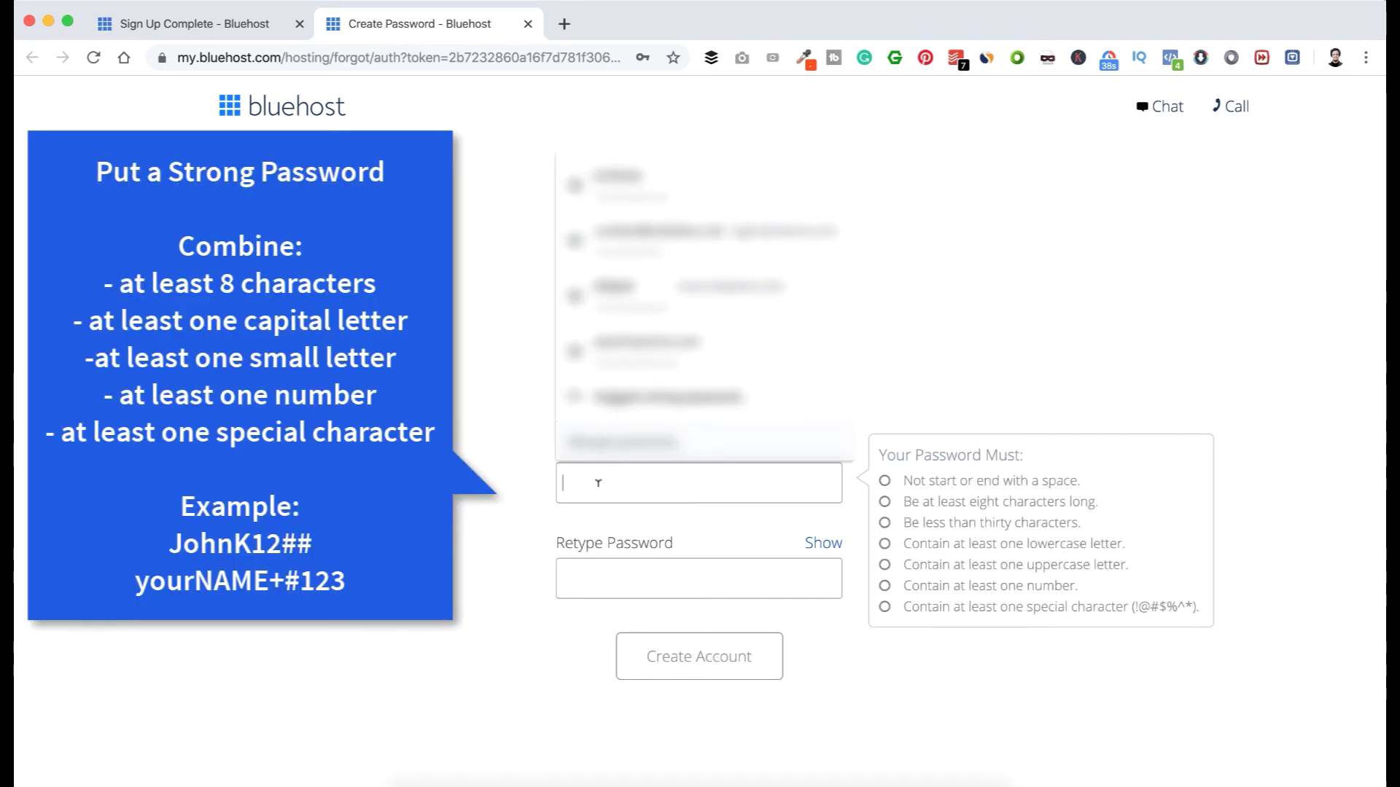
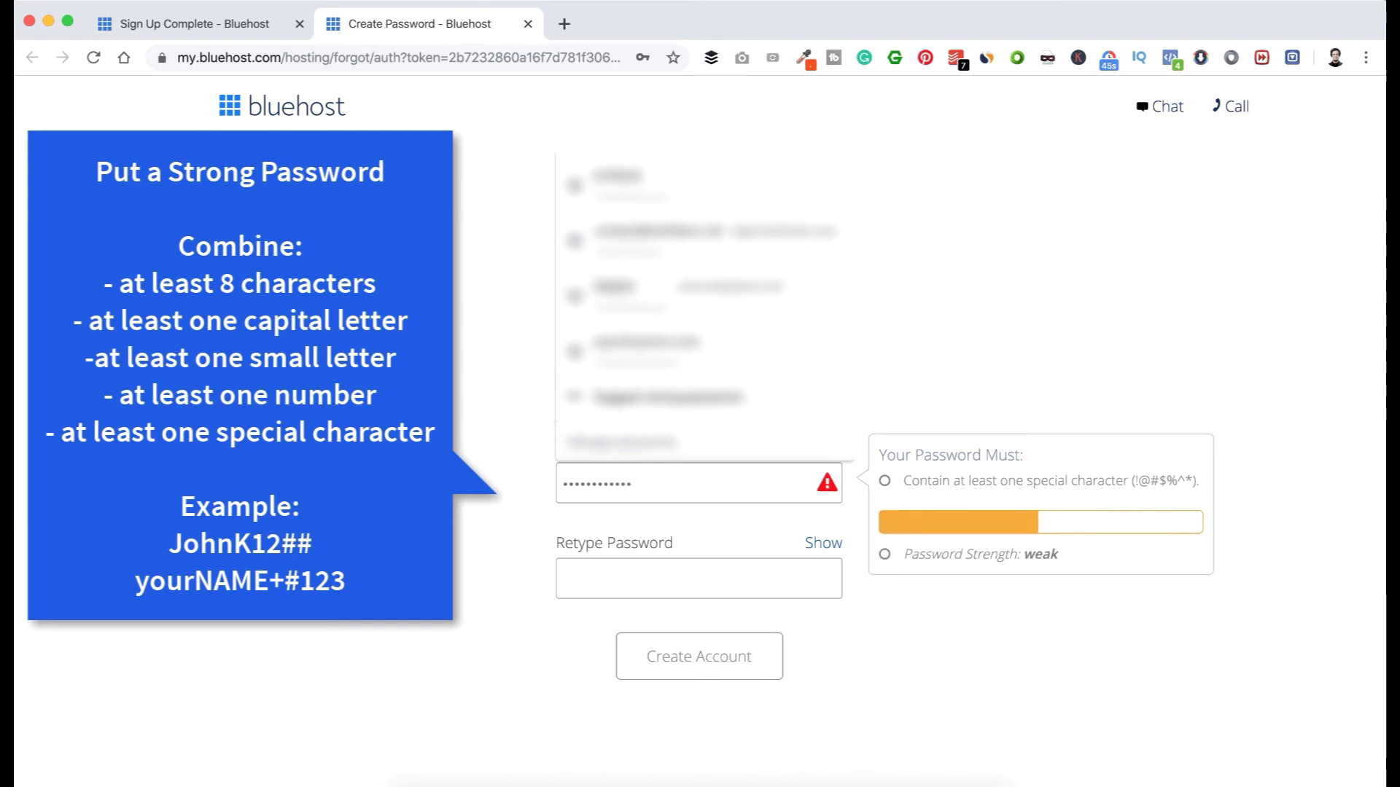
{"action": "left_click", "coordinate": [605, 559]}
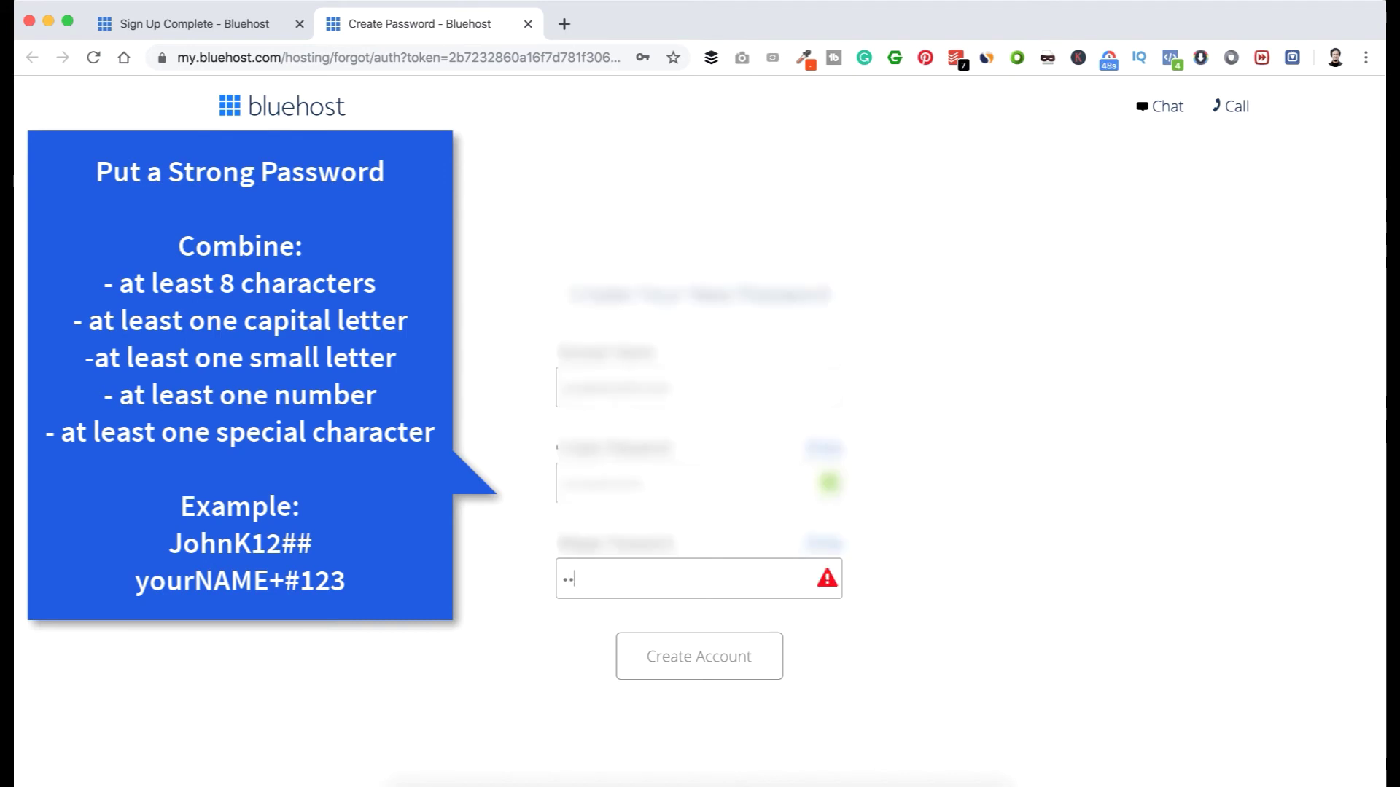
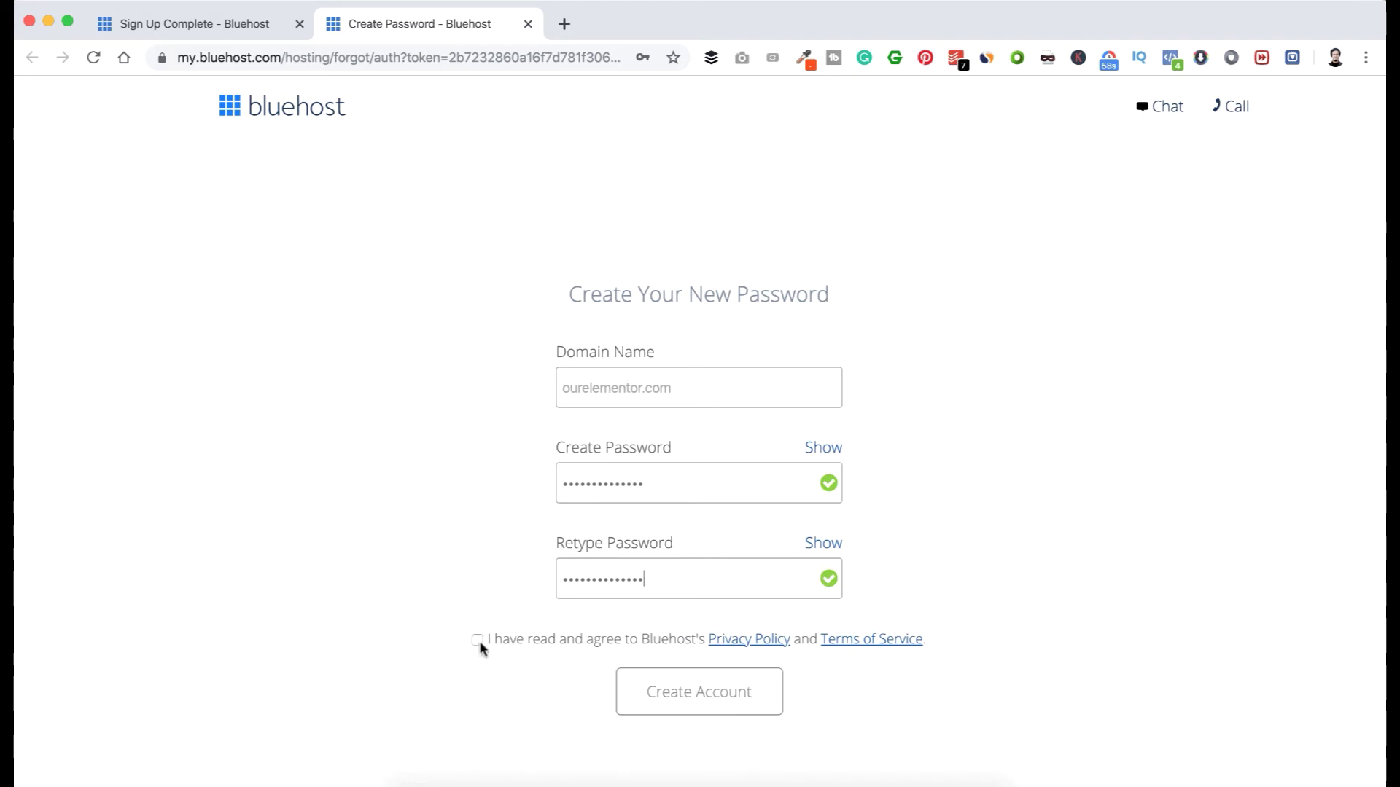
{"action": "left_click", "coordinate": [478, 642]}
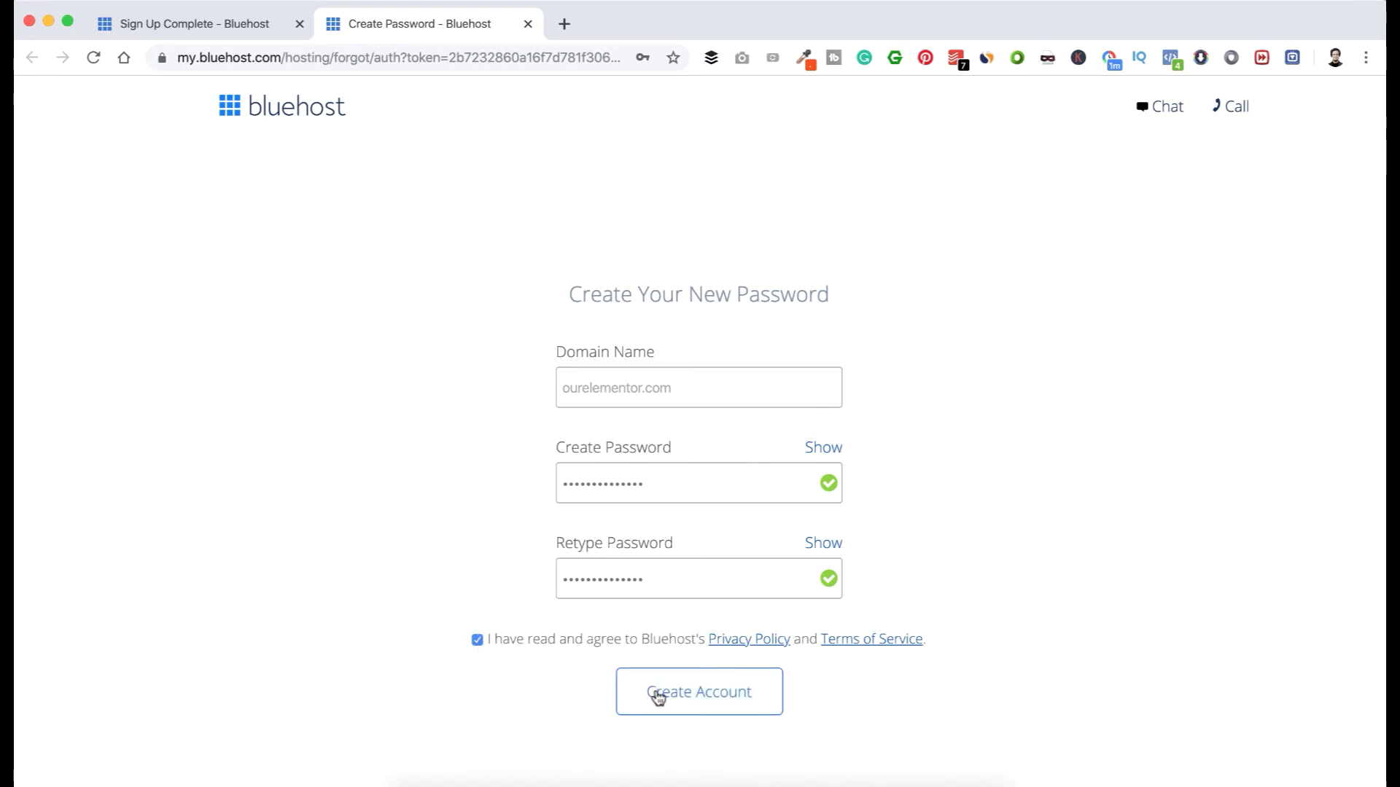
{"action": "left_click", "coordinate": [659, 697]}
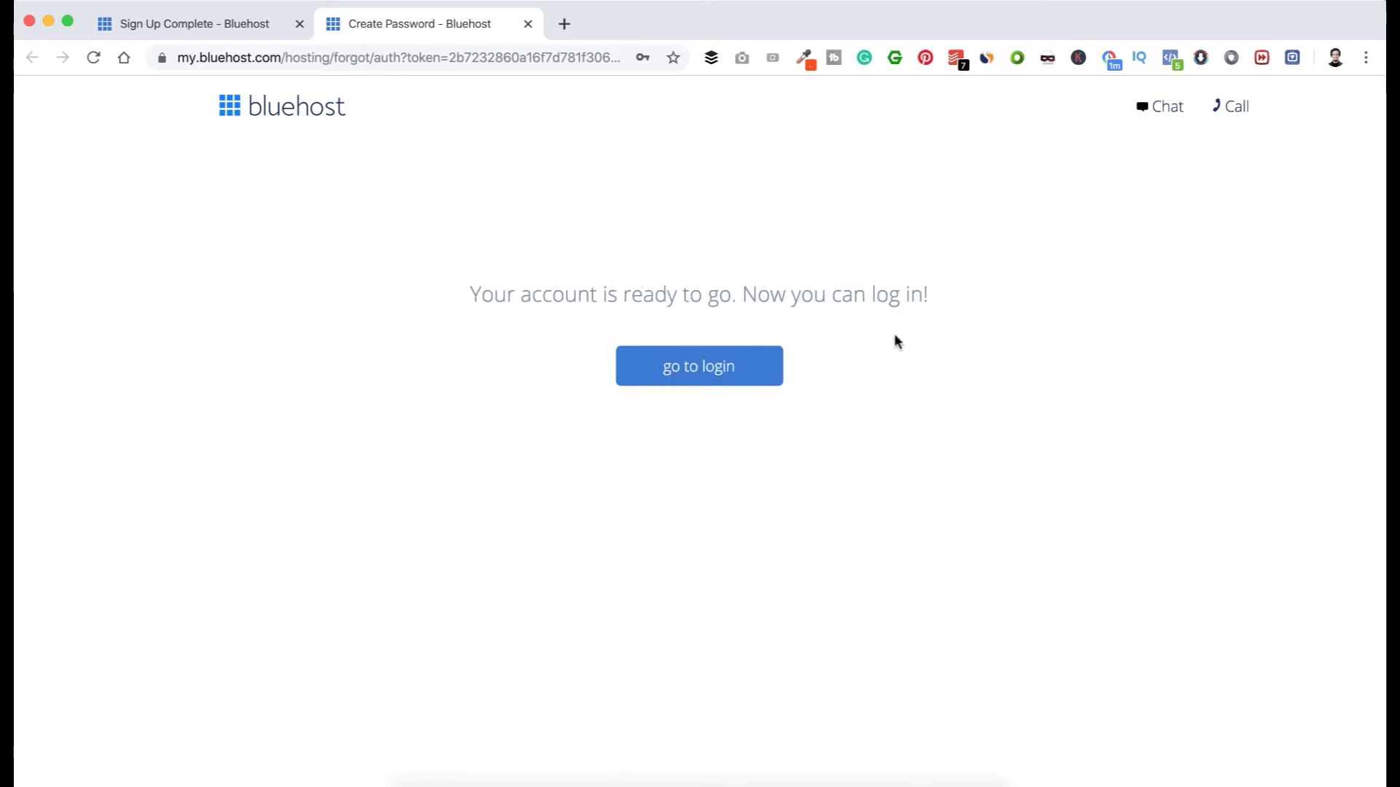
Go to the Bluehost login page, then switch to the Apple Mail inbox
{"action": "left_click", "coordinate": [716, 372]}
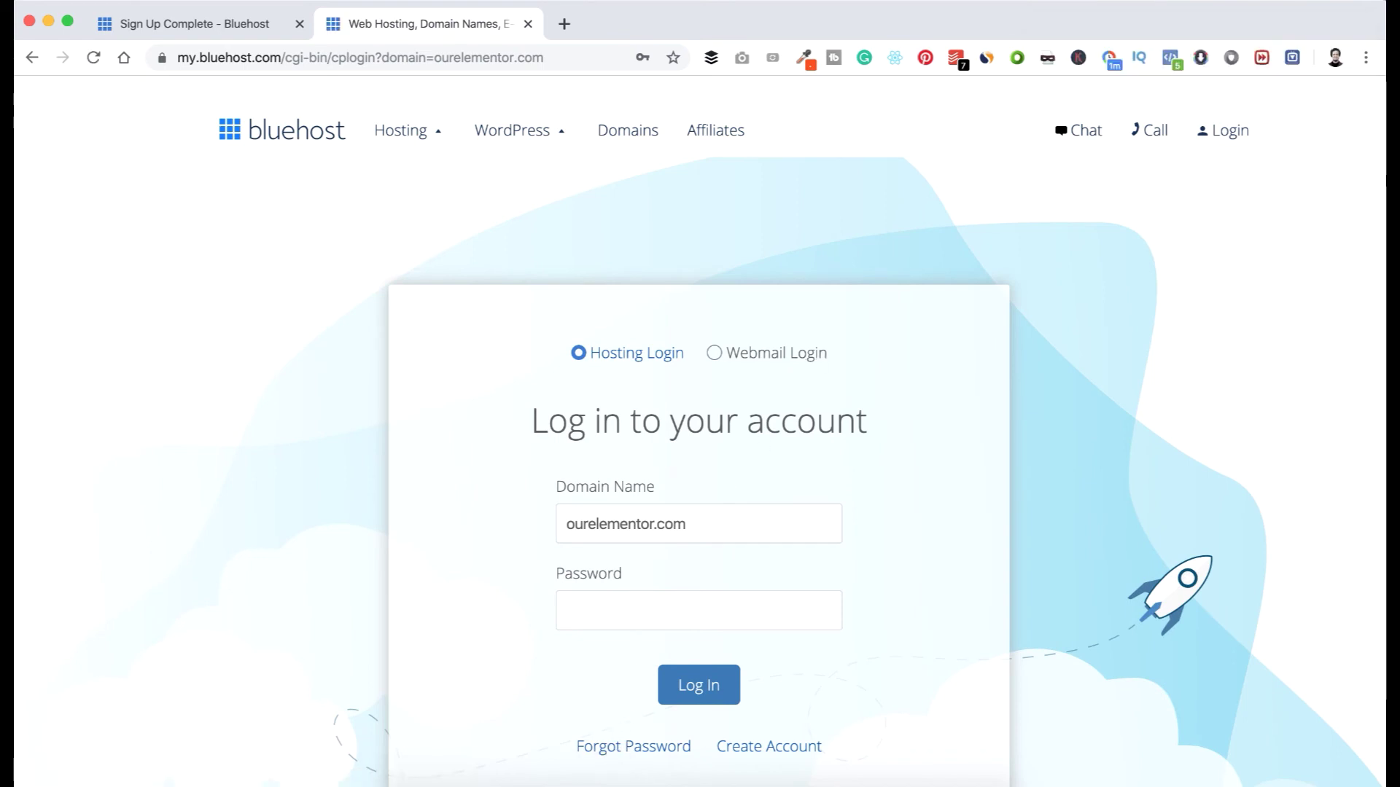
{"action": "left_click", "coordinate": [606, 782]}
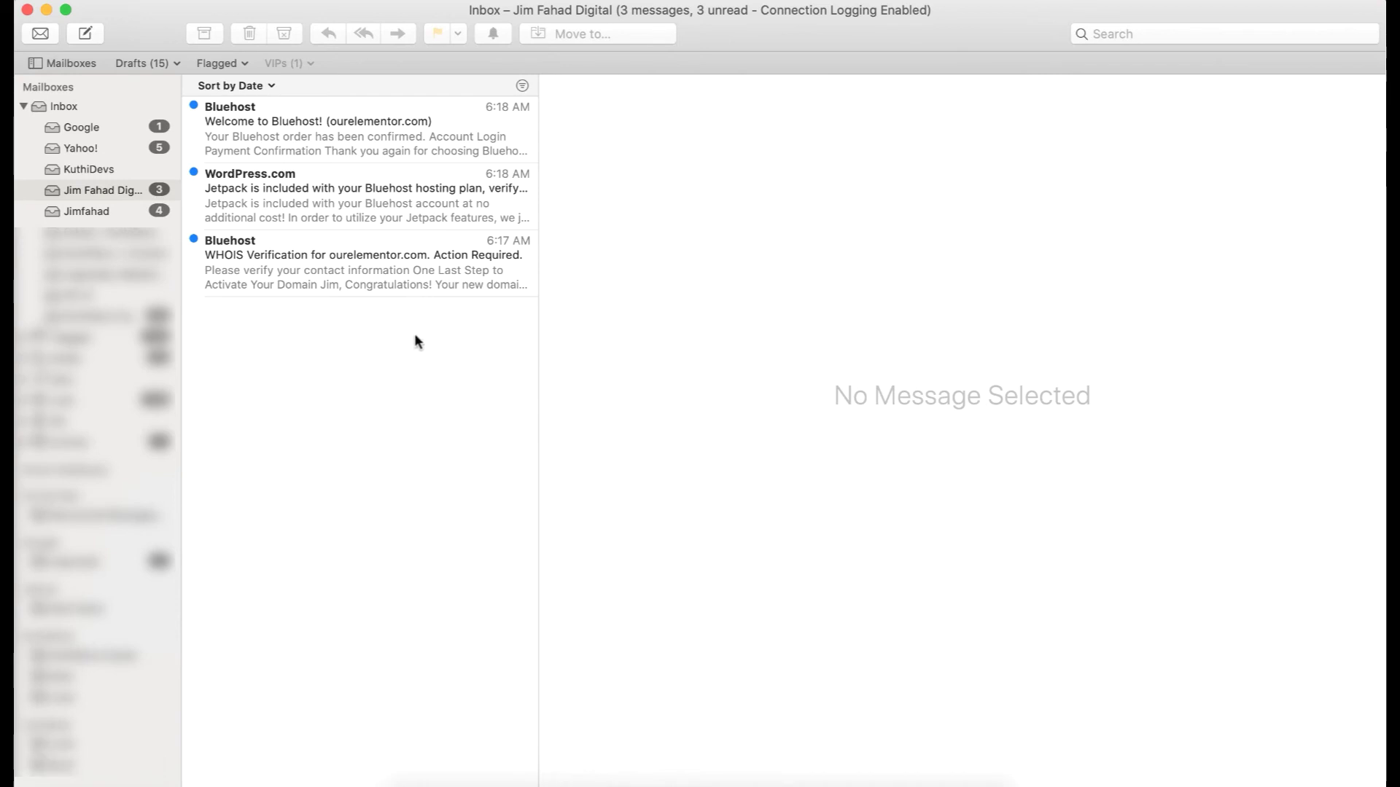
Open the Bluehost WHOIS Verification email to verify the WHOIS contact information
{"action": "left_click", "coordinate": [401, 265]}
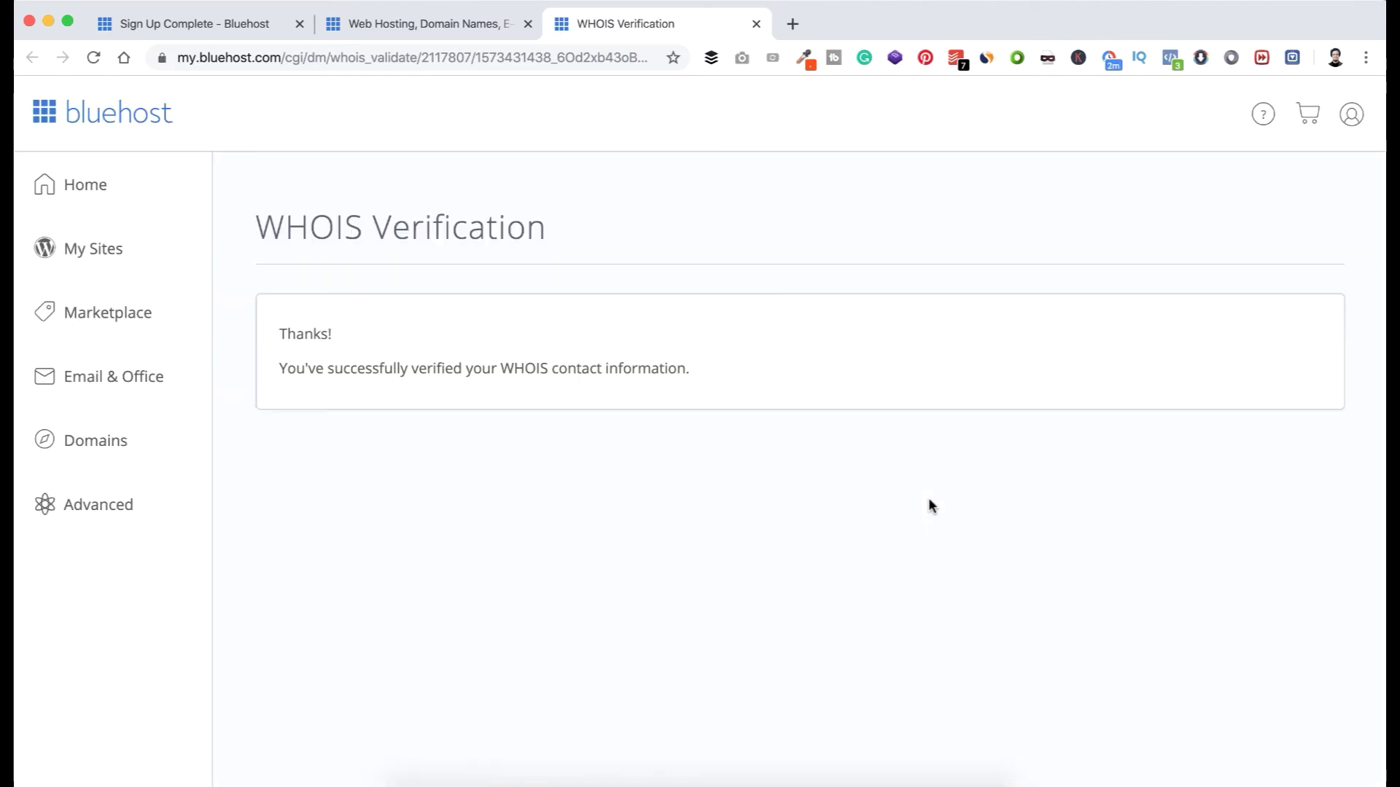
Close the verification tab and log in by pasting the saved account password
{"action": "left_click", "coordinate": [756, 23]}
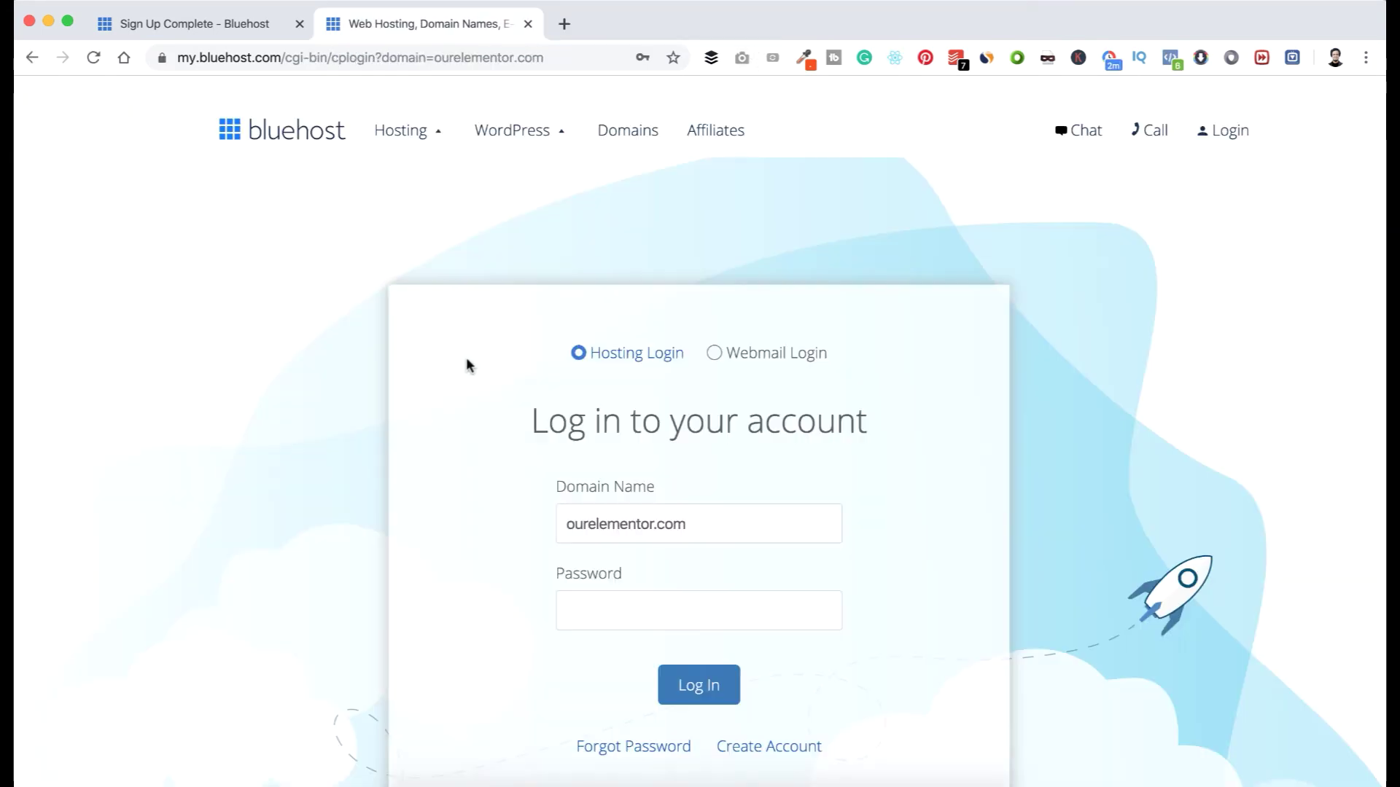
{"action": "scroll", "coordinate": [466, 357], "scroll_direction": "down", "scroll_amount": 3}
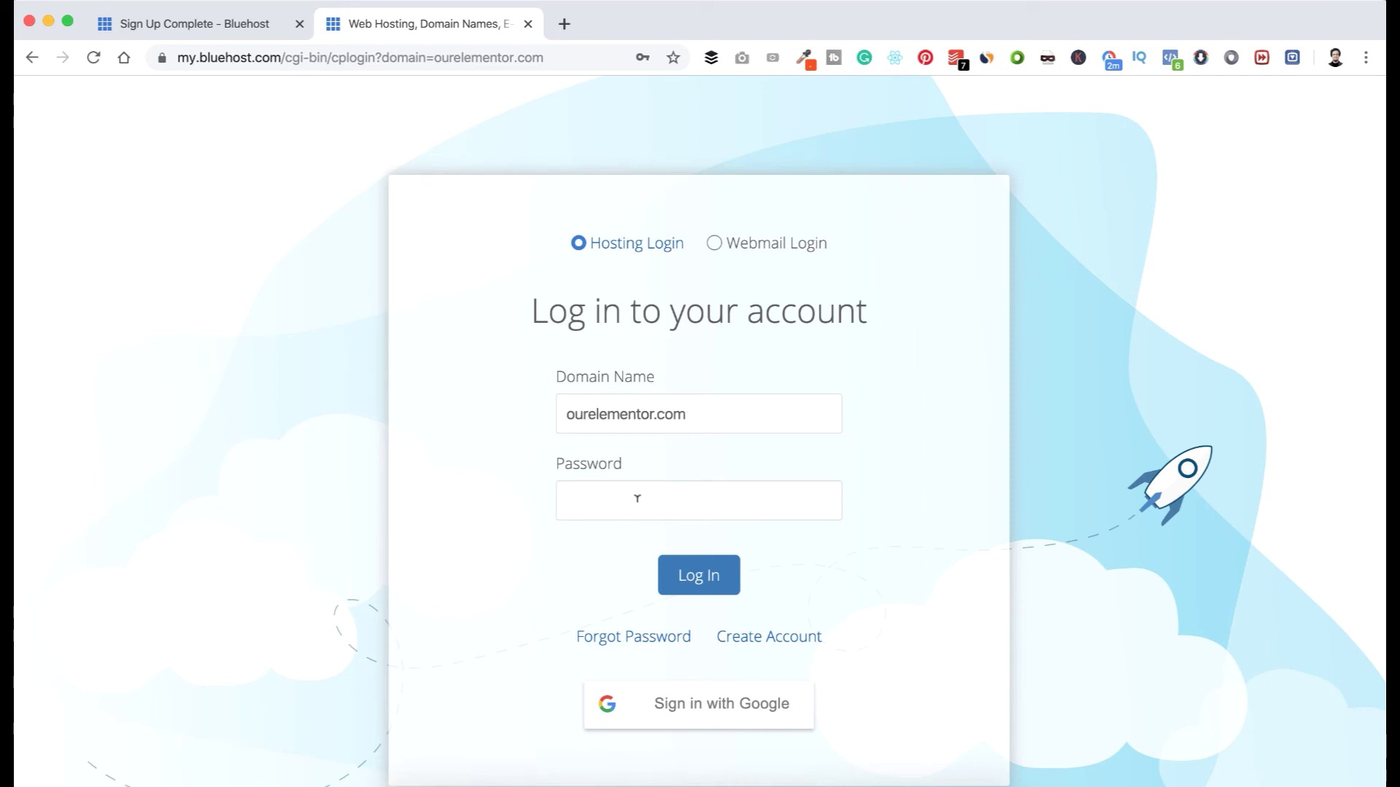
{"action": "left_click", "coordinate": [637, 498]}
{"action": "key", "text": "super+v"}
{"action": "left_click", "coordinate": [694, 576]}
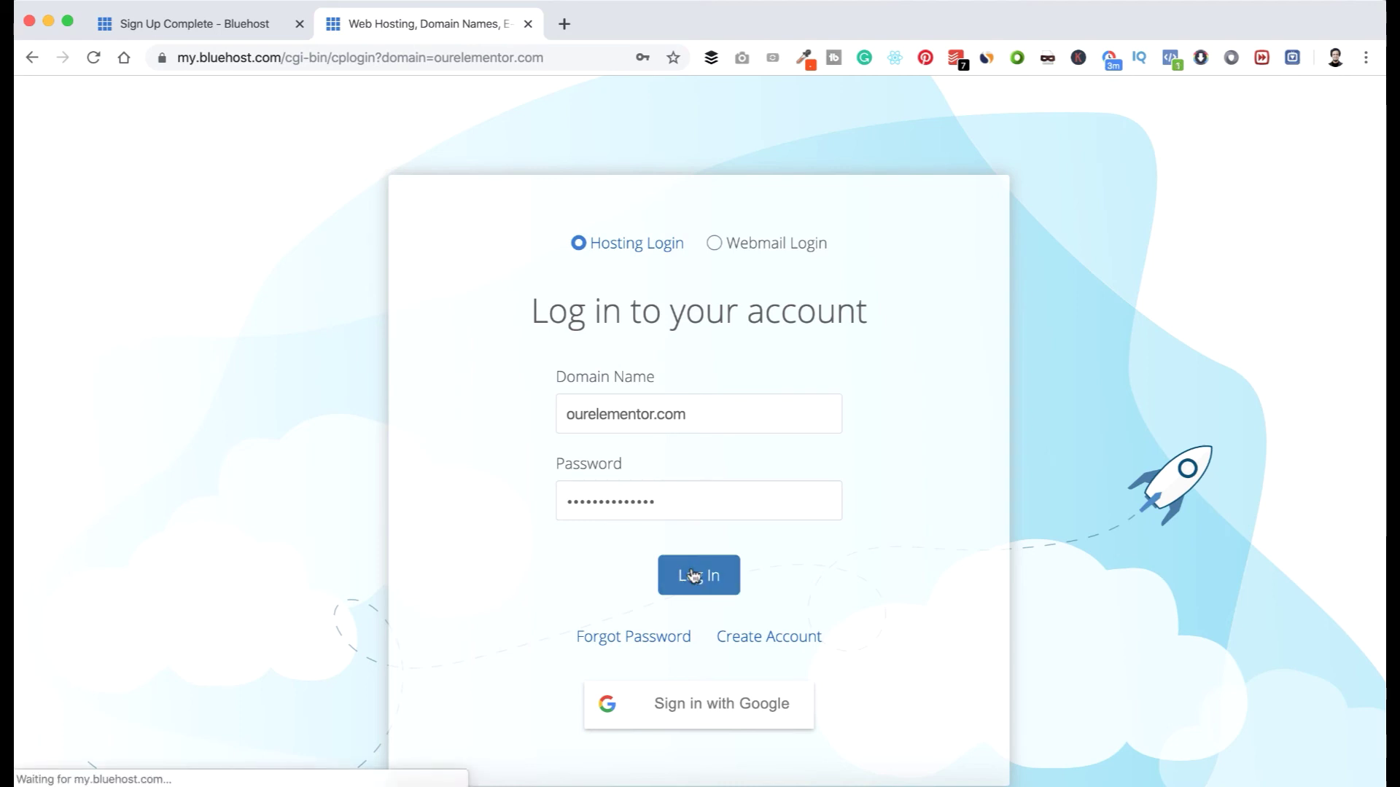
{"action": "scroll", "coordinate": [729, 468], "scroll_direction": "down", "scroll_amount": 1}
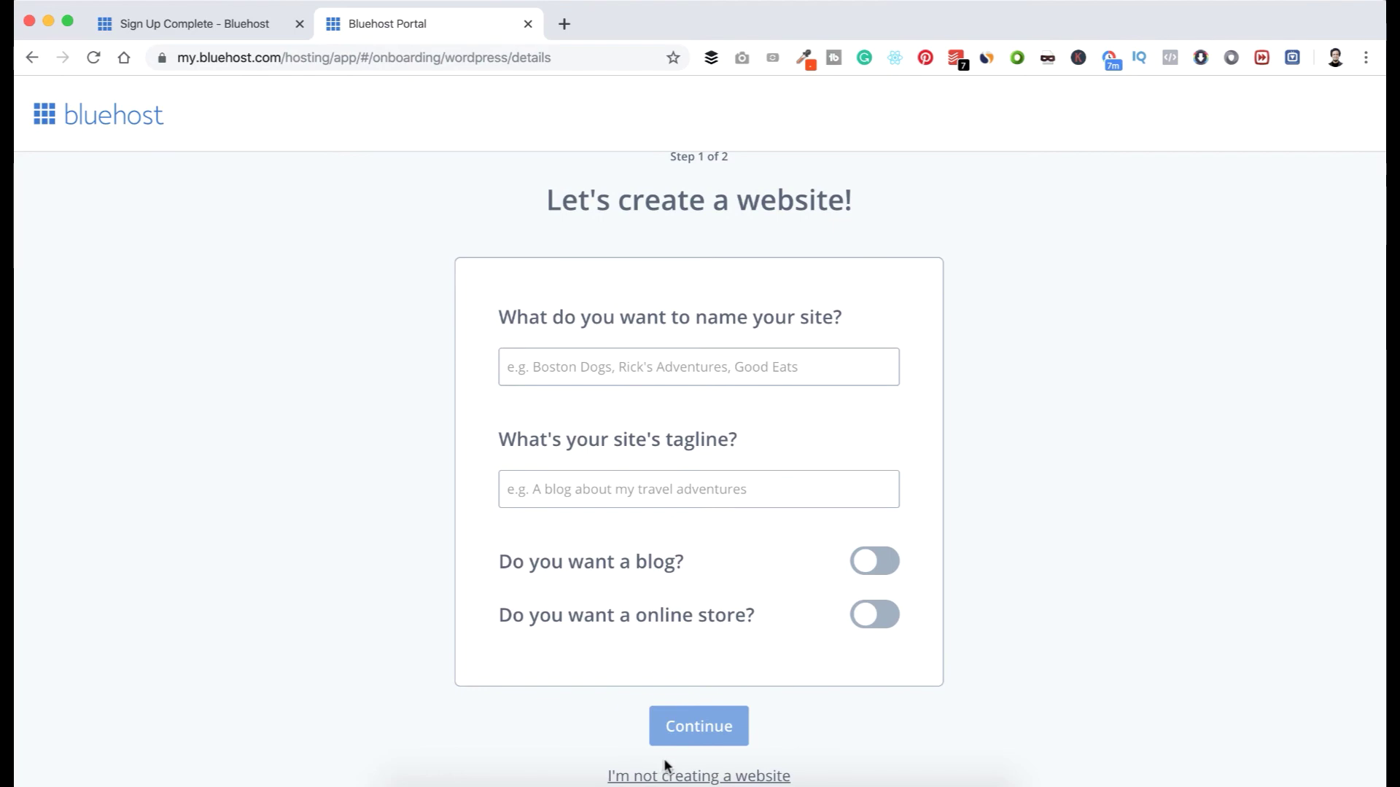
Choose 'I'm not creating a website', then turn off Domain Privacy and decline the free trial
{"action": "left_click", "coordinate": [672, 775]}
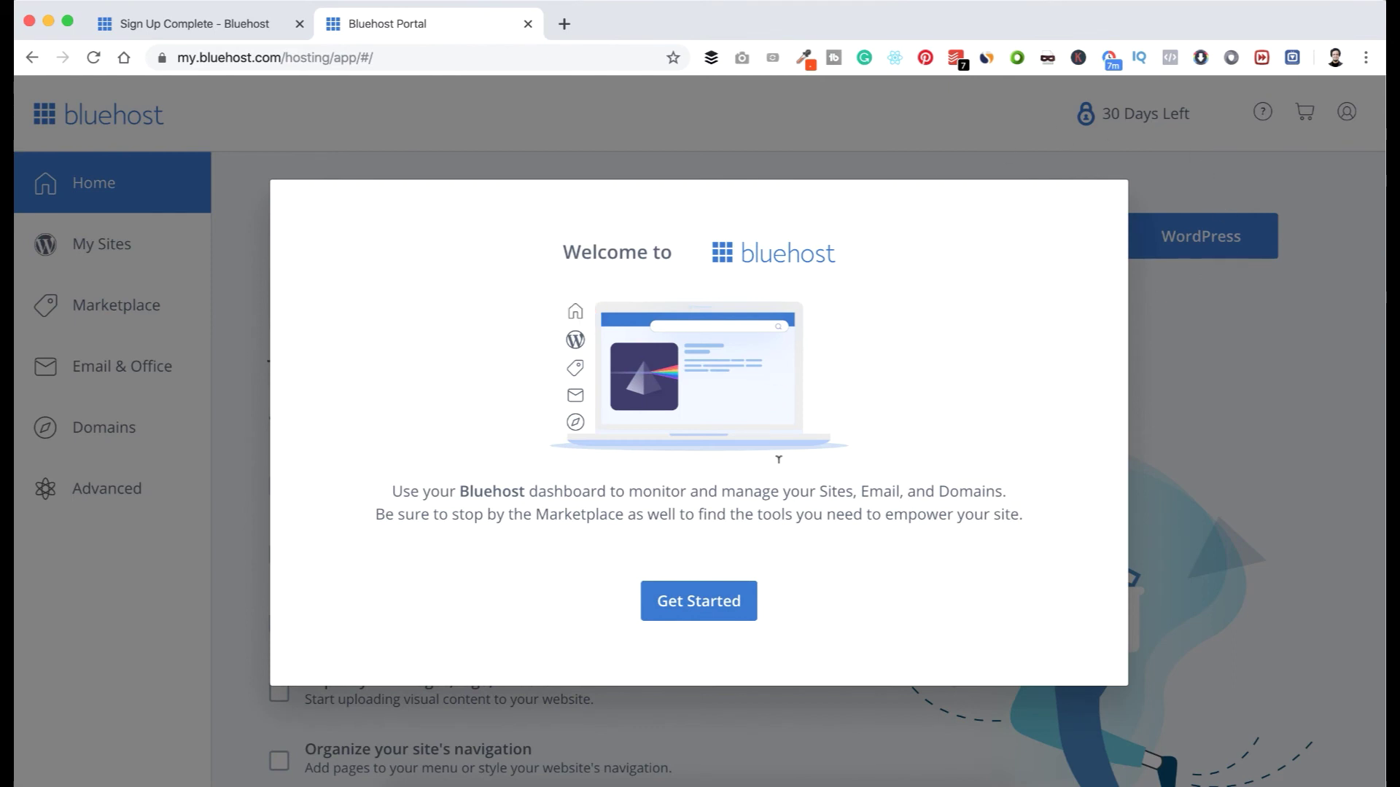
{"action": "left_click", "coordinate": [680, 608]}
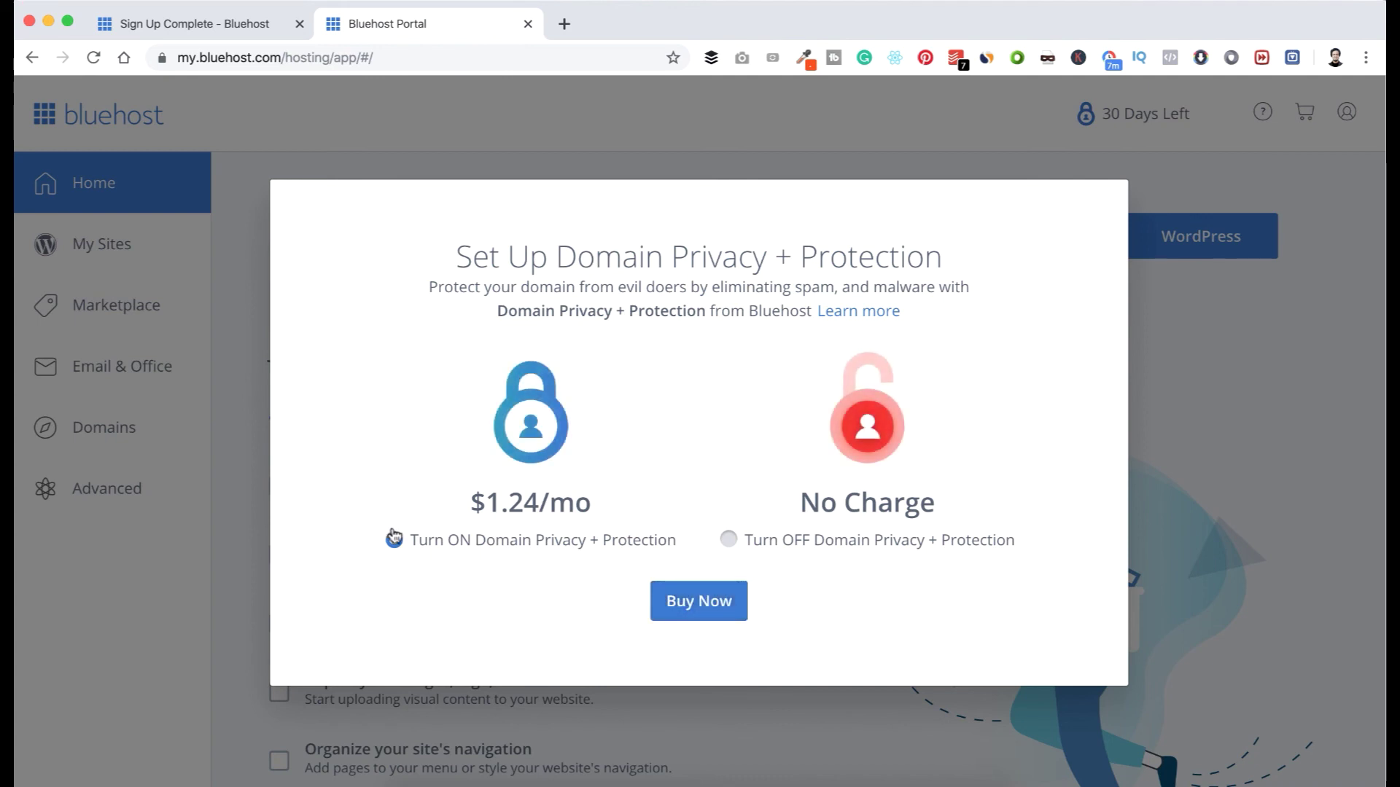
{"action": "left_click", "coordinate": [728, 542]}
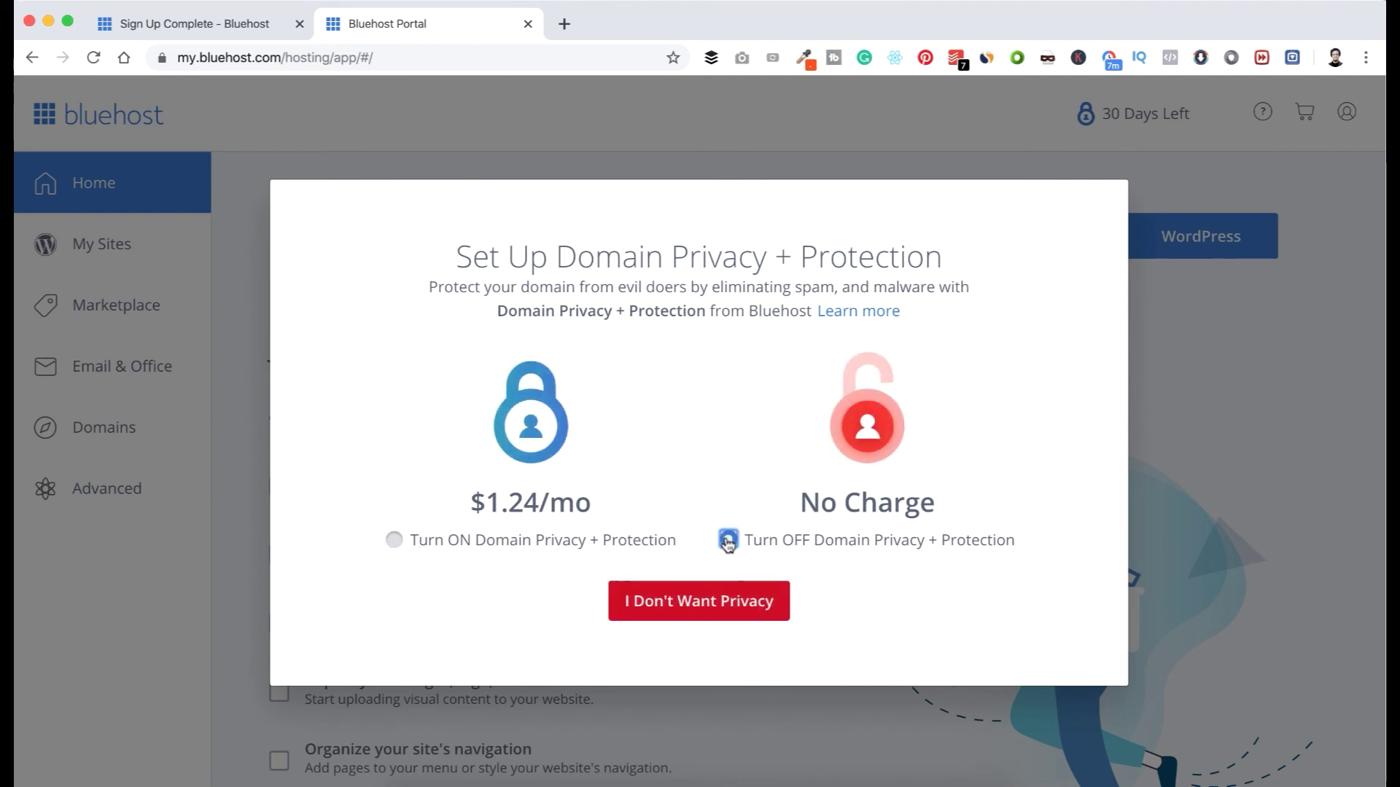
{"action": "left_click", "coordinate": [726, 604]}
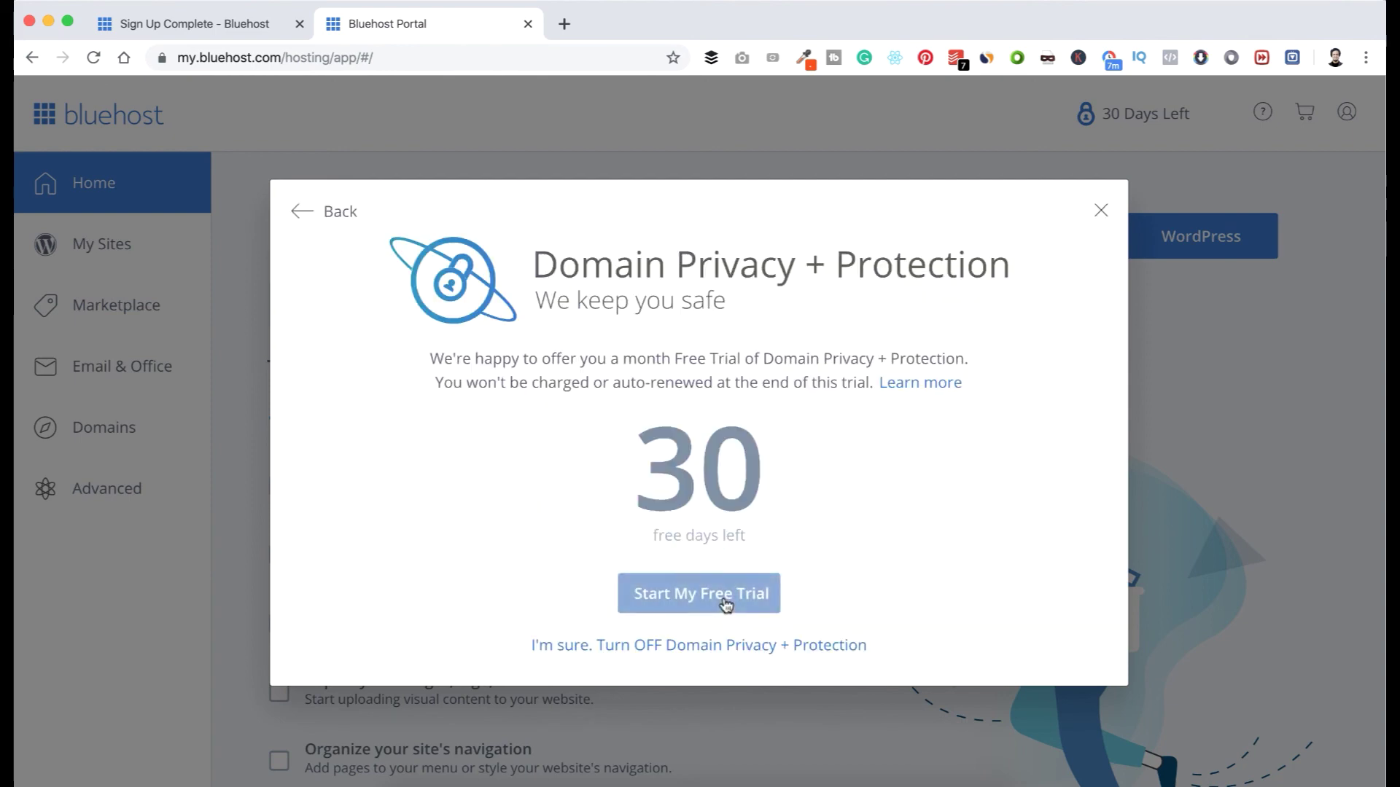
{"action": "left_click", "coordinate": [644, 645]}
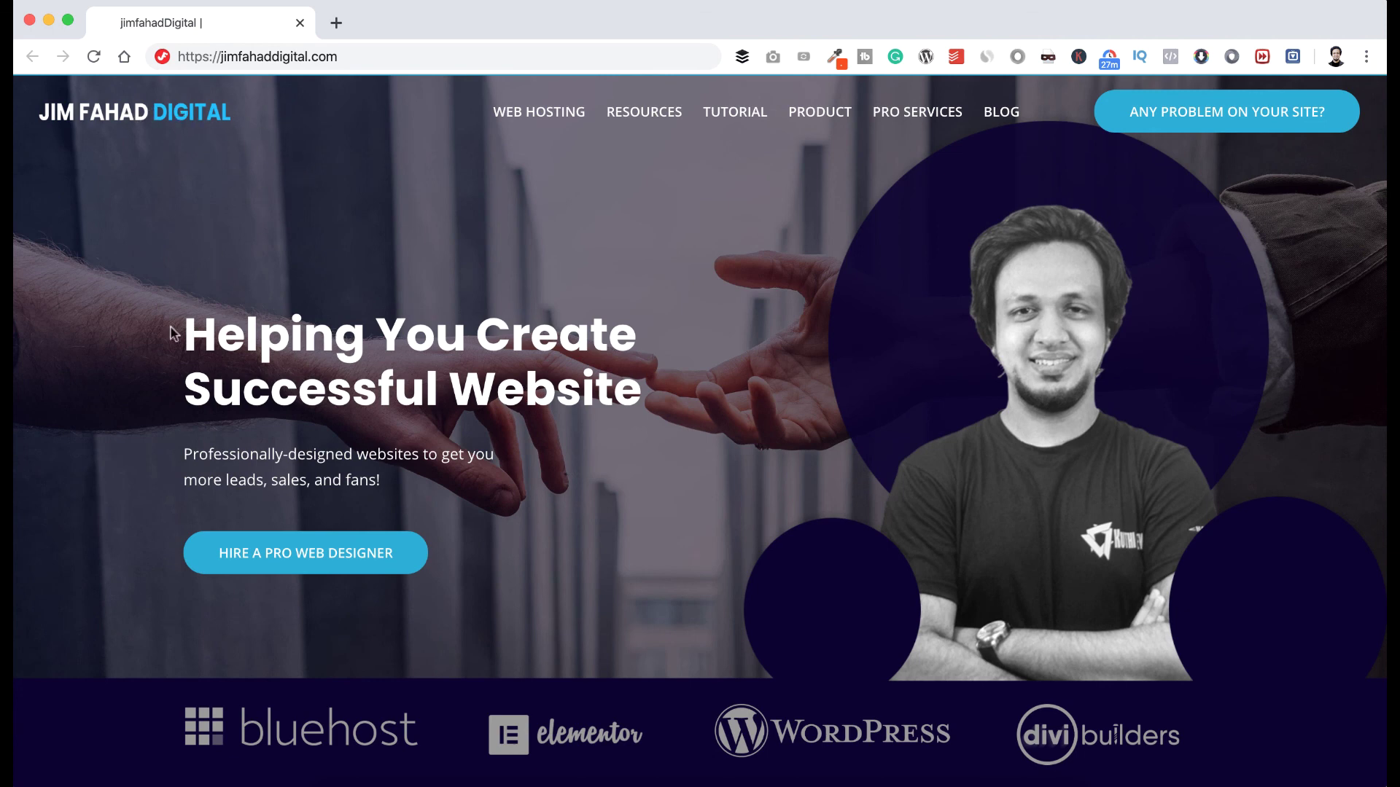
{"action": "left_click_drag", "start_coordinate": [192, 329], "coordinate": [631, 393]}
{"action": "left_click", "coordinate": [573, 391]}
{"action": "left_click_drag", "start_coordinate": [184, 453], "coordinate": [394, 479]}
{"action": "left_click", "coordinate": [395, 478]}
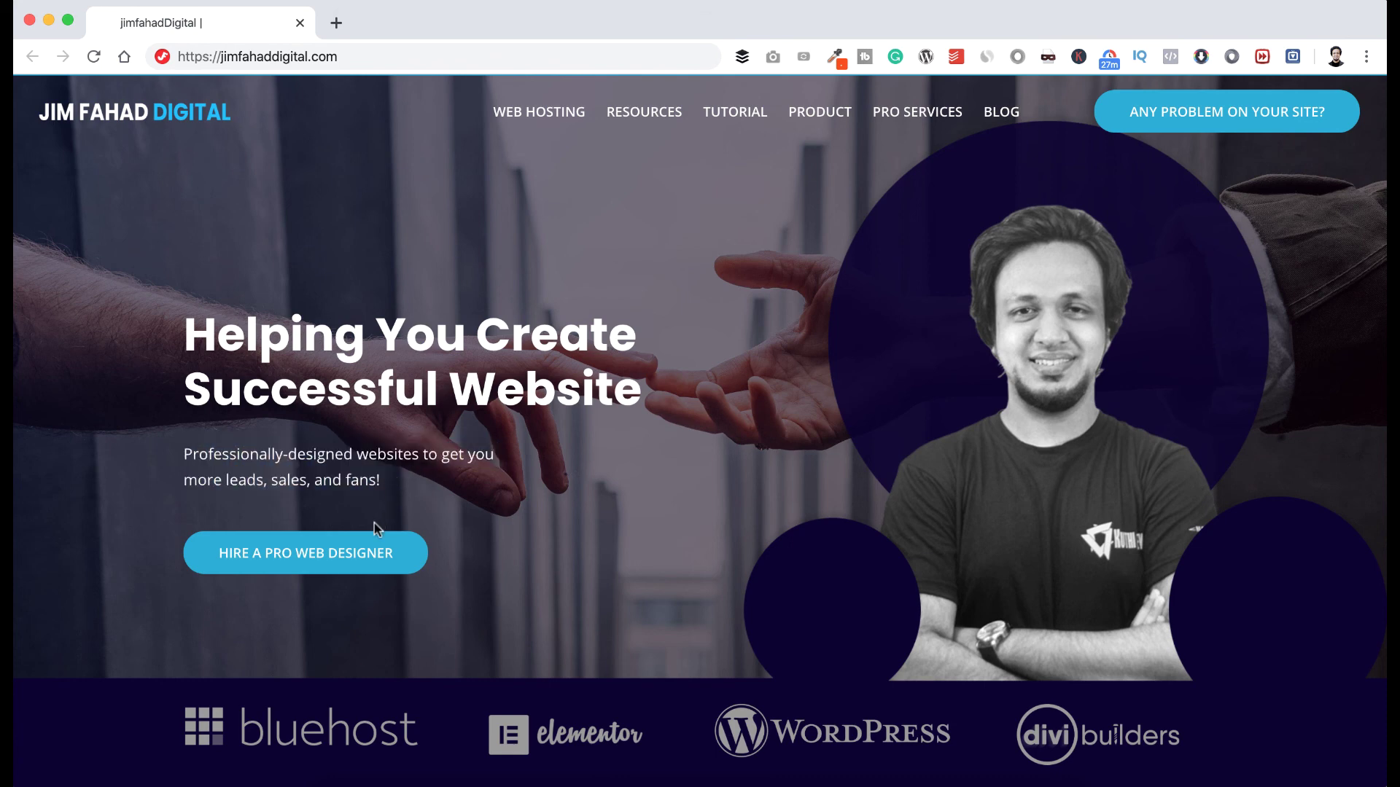